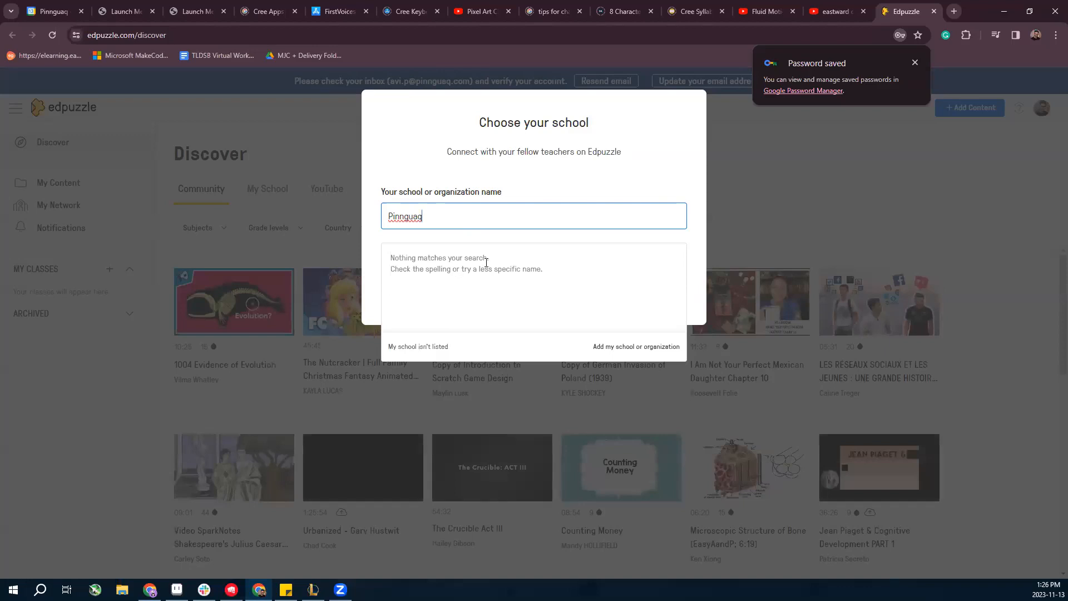
Step: Clear the school or organization name and dismiss the saved-password notification
left_click_drag(530, 207, 307, 210)
key("BackSpace")
left_click(768, 166)
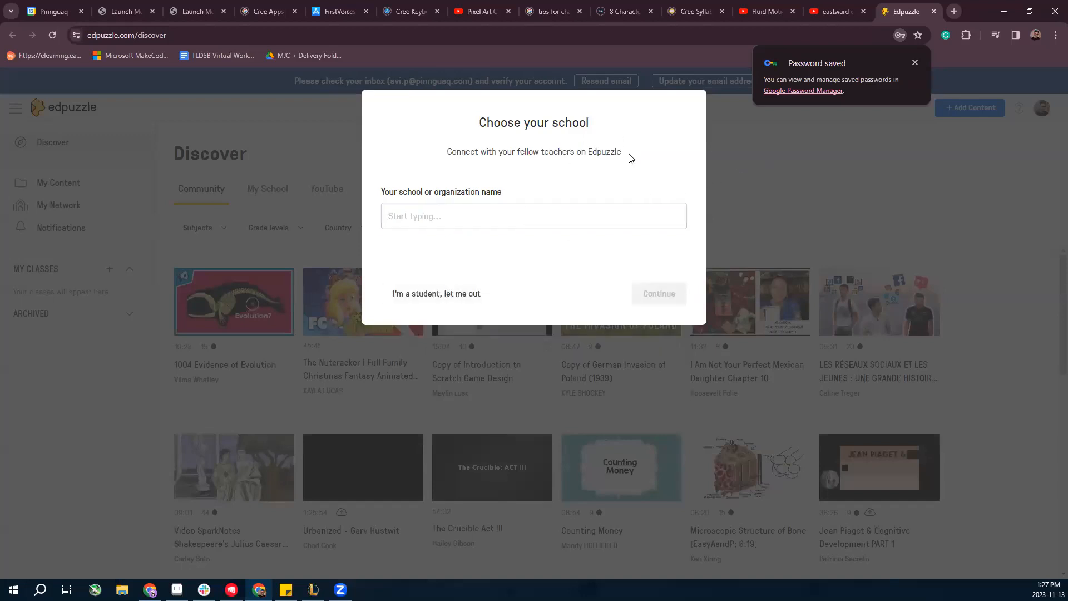
left_click(915, 62)
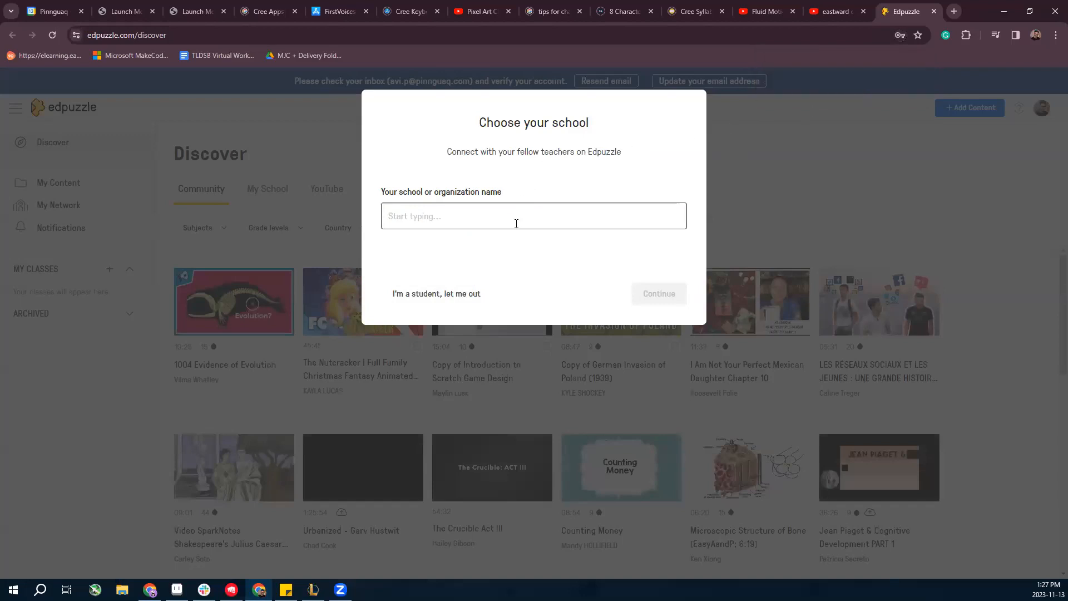
Step: Search for the school or organization "Pinnguaq"
left_click(534, 210)
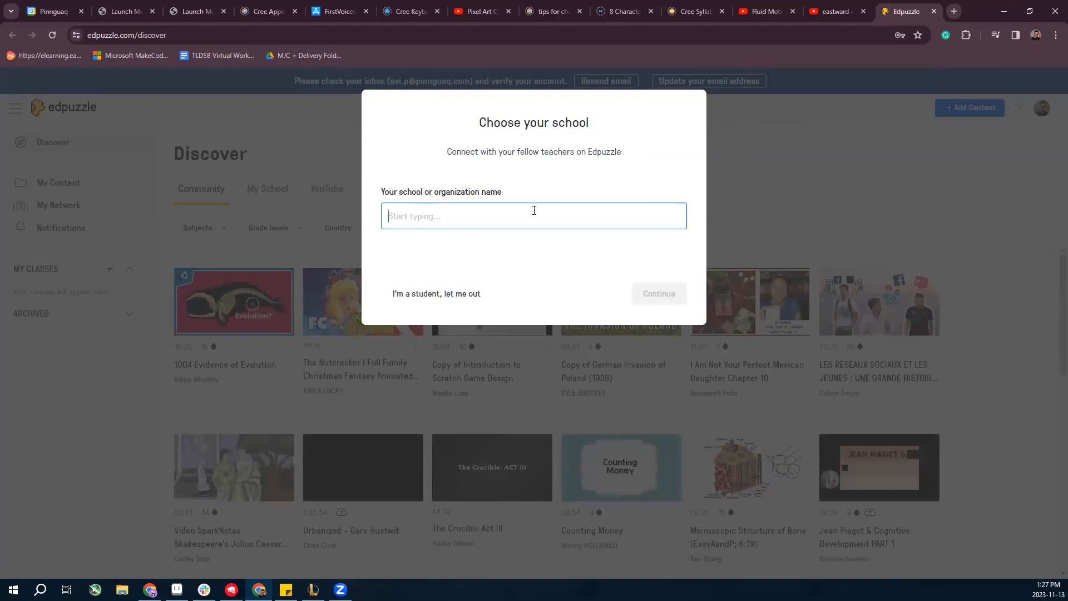
type("Pinng")
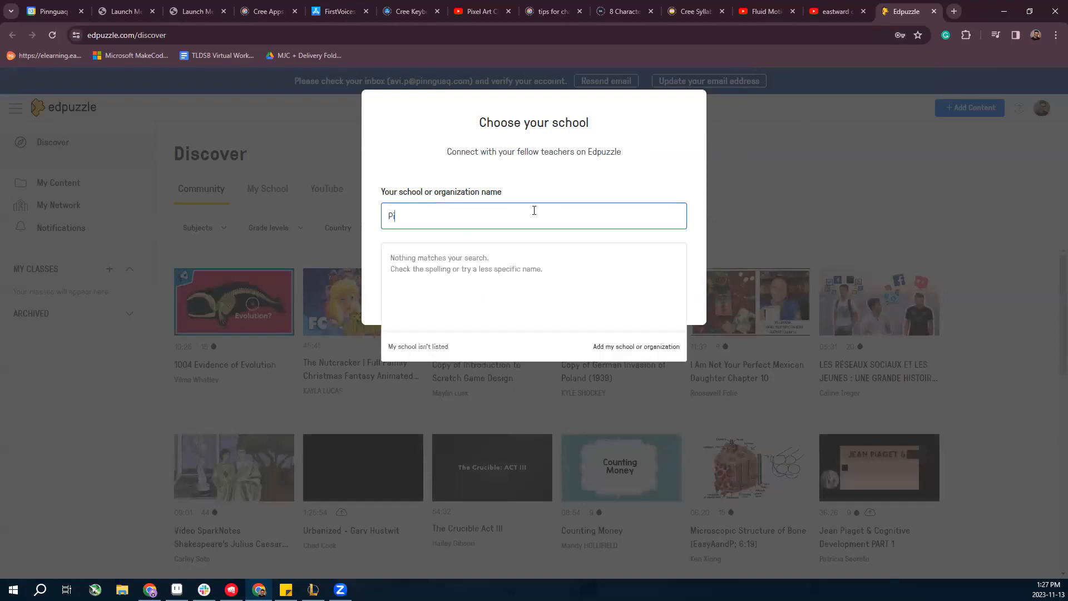
type("uaq")
Step: Replace the school search term with "Maskwacis"
key("BackSpace")
key("BackSpace")
key("BackSpace")
key("BackSpace")
key("BackSpace")
key("BackSpace")
key("BackSpace")
key("BackSpace")
type("Massk")
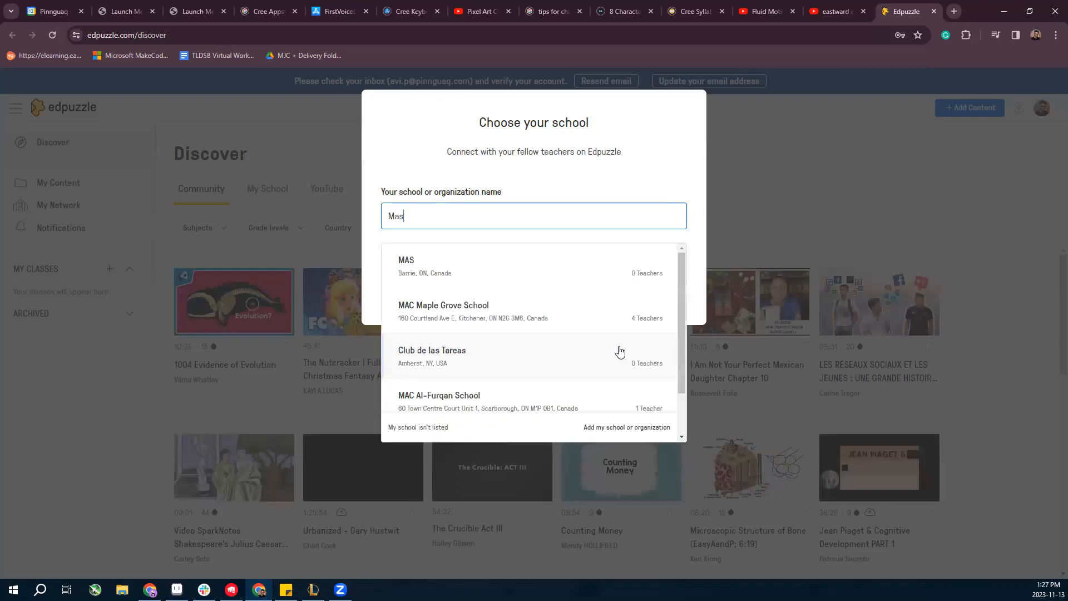
key("BackSpace")
key("BackSpace")
type("ka")
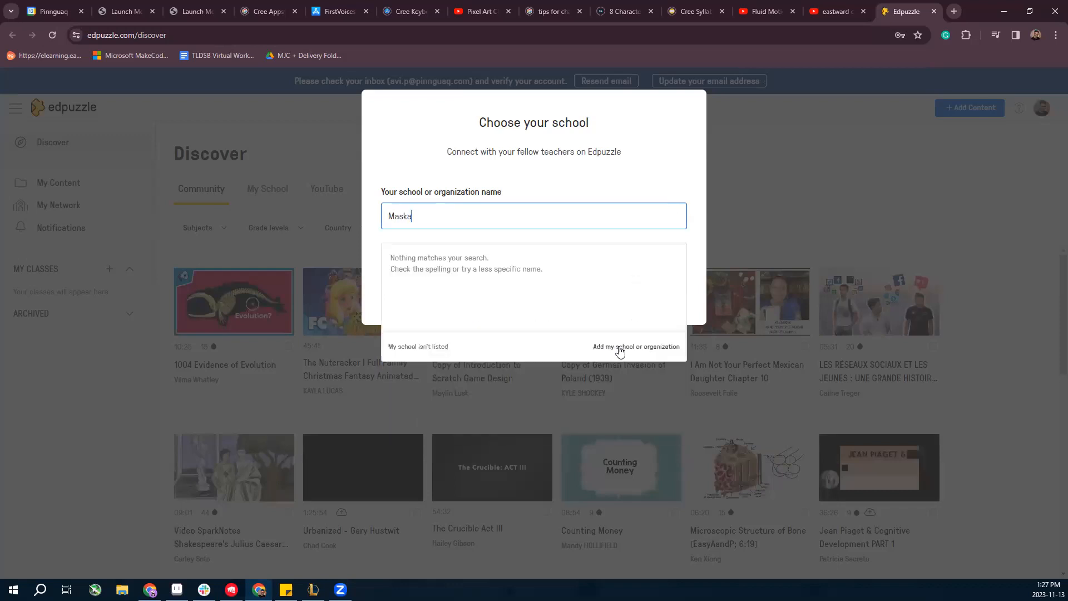
type("wacis")
Step: Search for schools with "George" in the name instead and look through the suggestions
key("BackSpace")
key("BackSpace")
key("BackSpace")
key("BackSpace")
key("BackSpace")
key("BackSpace")
key("BackSpace")
key("BackSpace")
key("BackSpace")
key("BackSpace")
type("George")
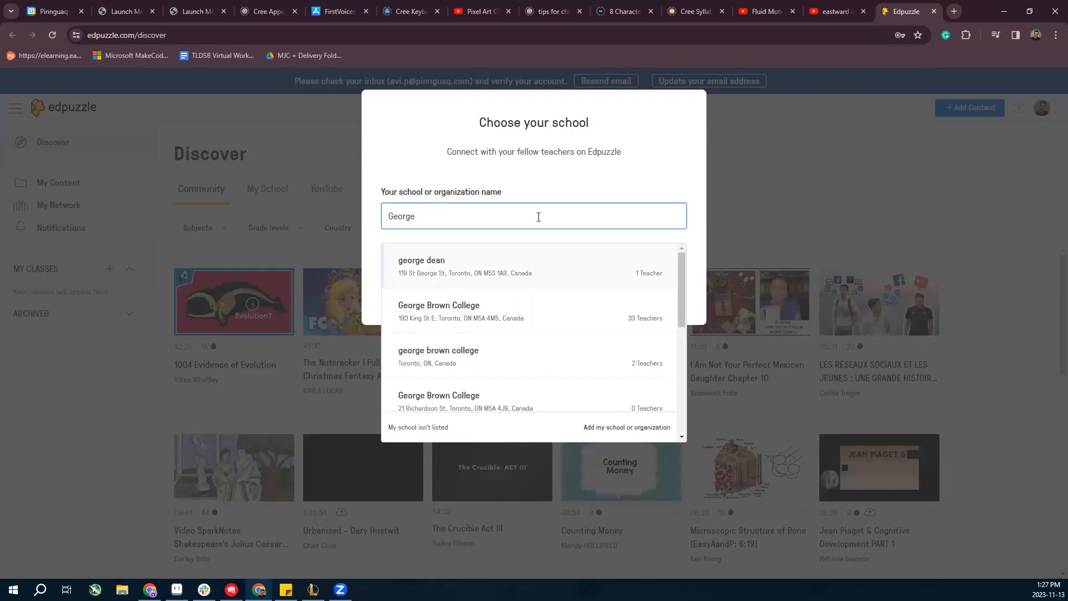
scroll(534, 310, "down", 2)
scroll(534, 310, "up", 2)
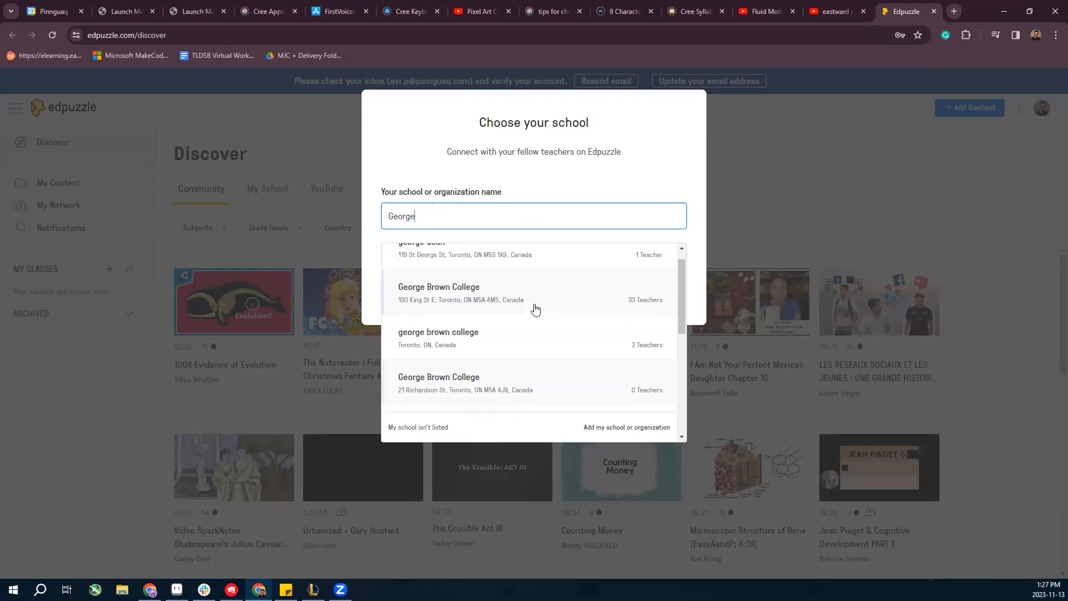
Step: Change the school search term to "Loyalist"
left_click_drag(453, 220, 300, 220)
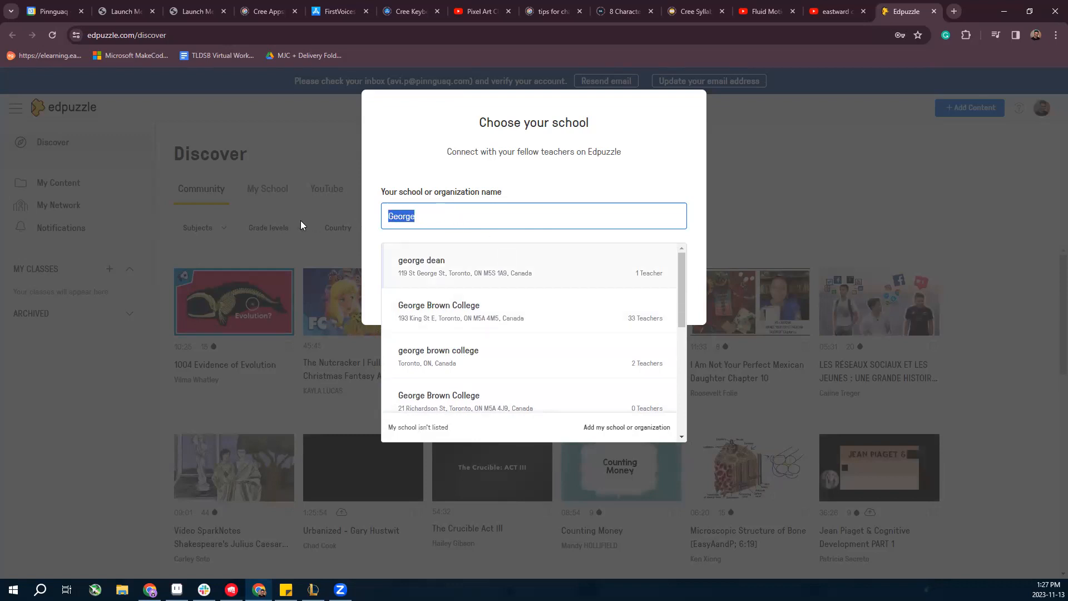
type("L:o")
key("BackSpace")
key("BackSpace")
key("BackSpace")
type("LKo")
key("BackSpace")
key("BackSpace")
type("oyal")
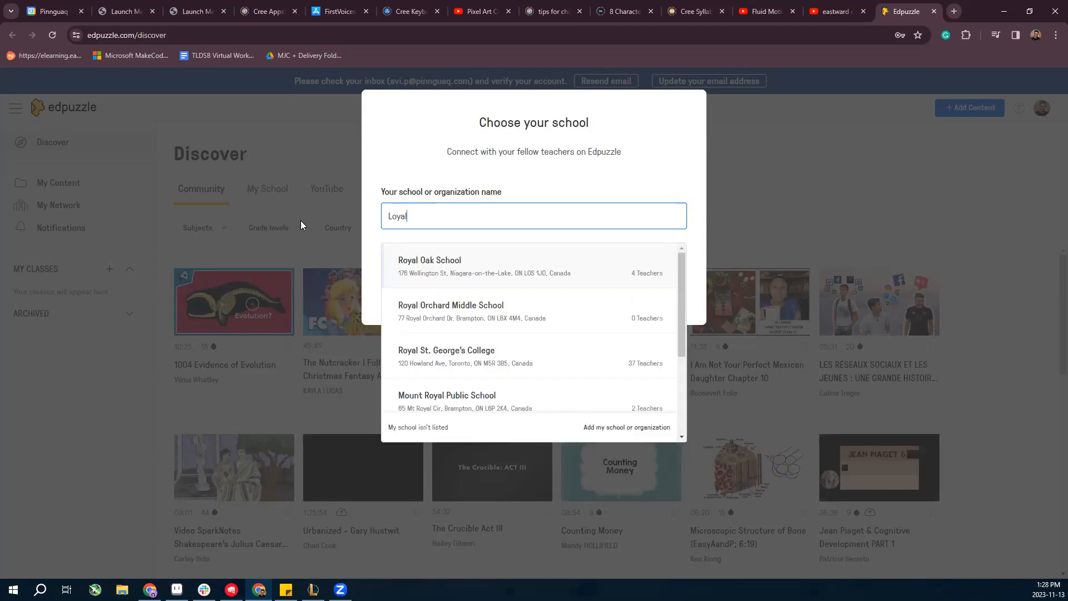
type("ist")
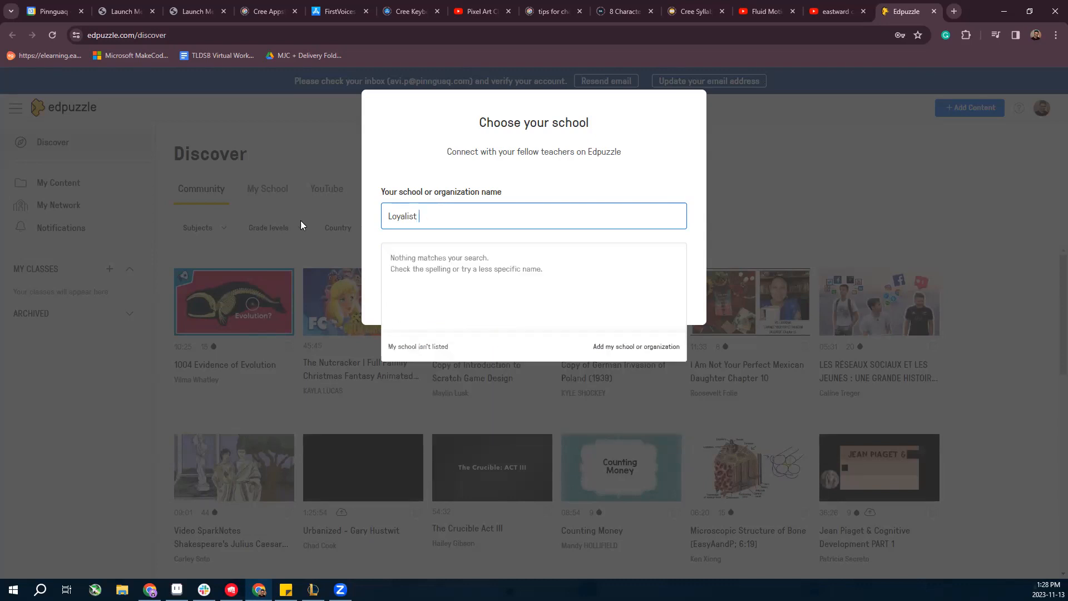
Step: Clear the school search and search again for "Pinnguaq"
key("BackSpace")
key("BackSpace")
key("BackSpace")
key("BackSpace")
key("BackSpace")
key("BackSpace")
key("BackSpace")
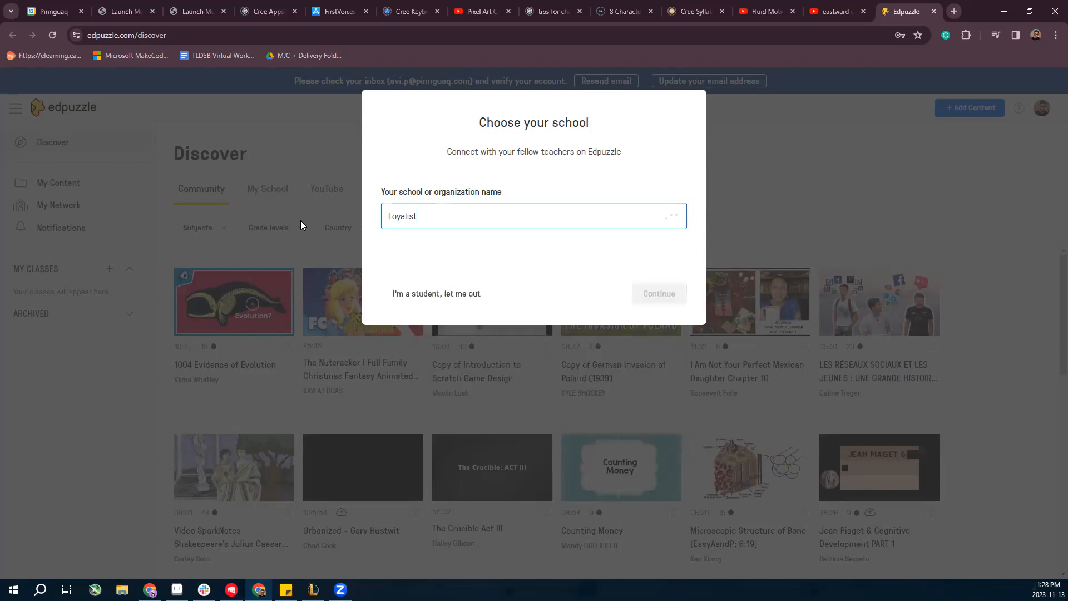
key("BackSpace")
key("BackSpace")
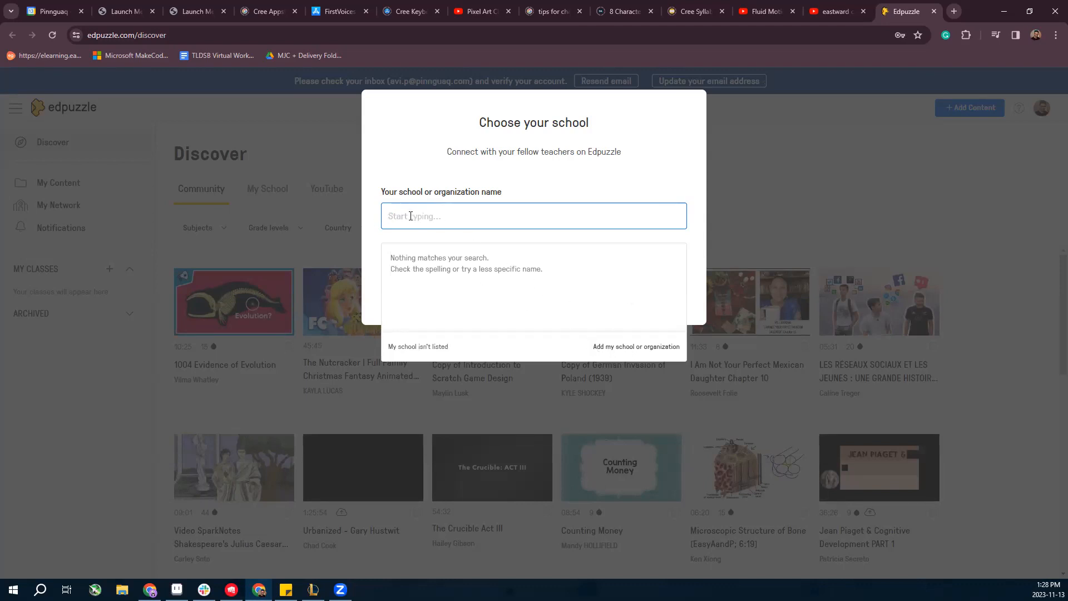
type("Pinnguaq")
Step: Search for "Ontario Tech", choose Ontario Tech University Campus at 40 Conlin Rd as the school, and continue
left_click_drag(458, 216, 278, 217)
type("Ontario tech")
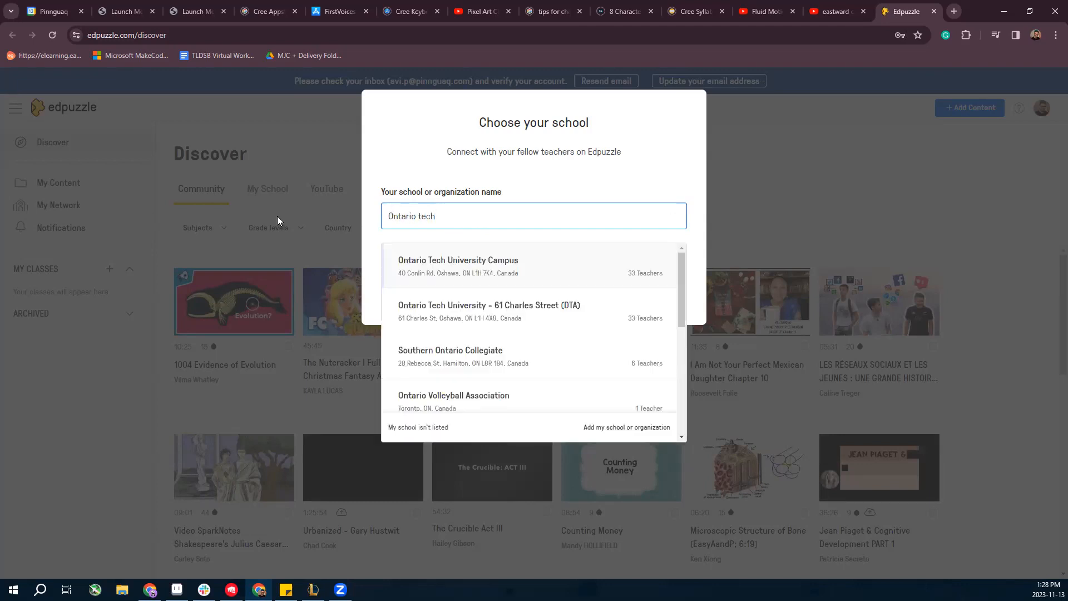
key("BackSpace")
key("BackSpace")
key("BackSpace")
type("Tech")
scroll(512, 268, "down", 3)
scroll(512, 271, "down", 2)
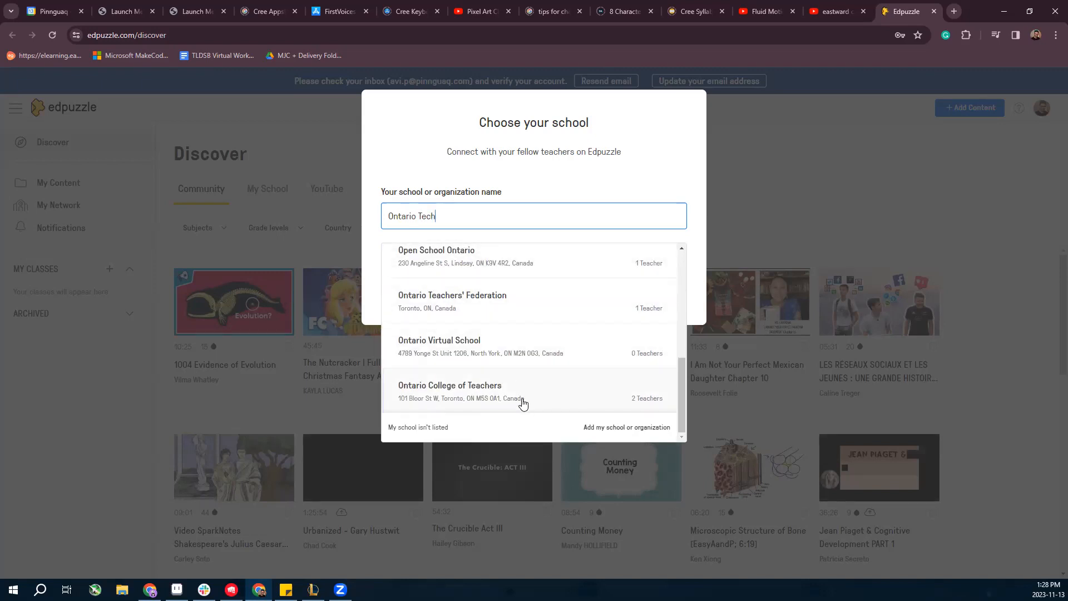
scroll(522, 404, "up", 5)
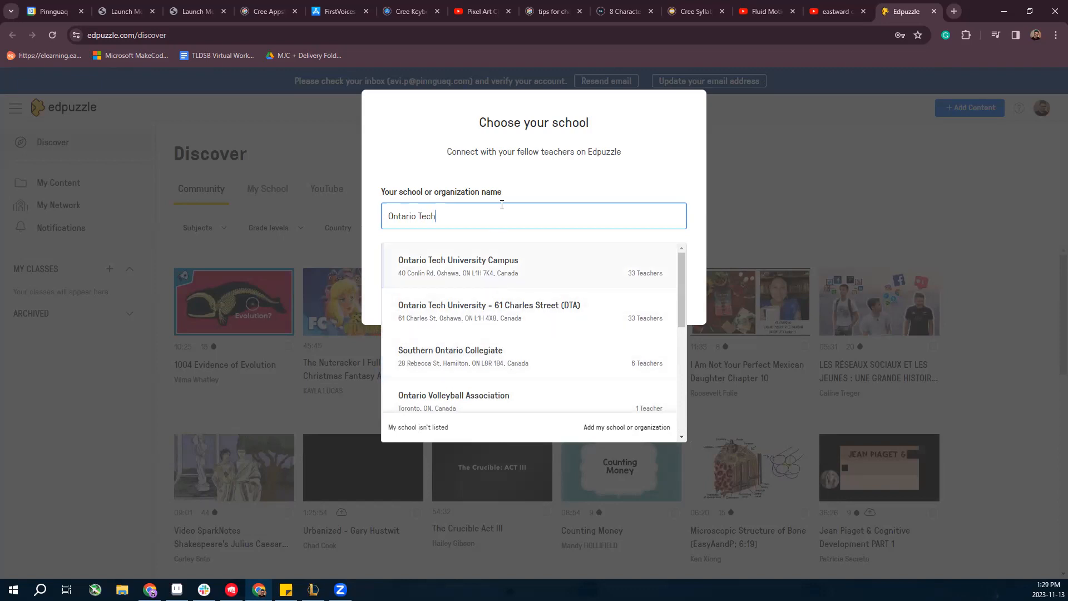
left_click(561, 274)
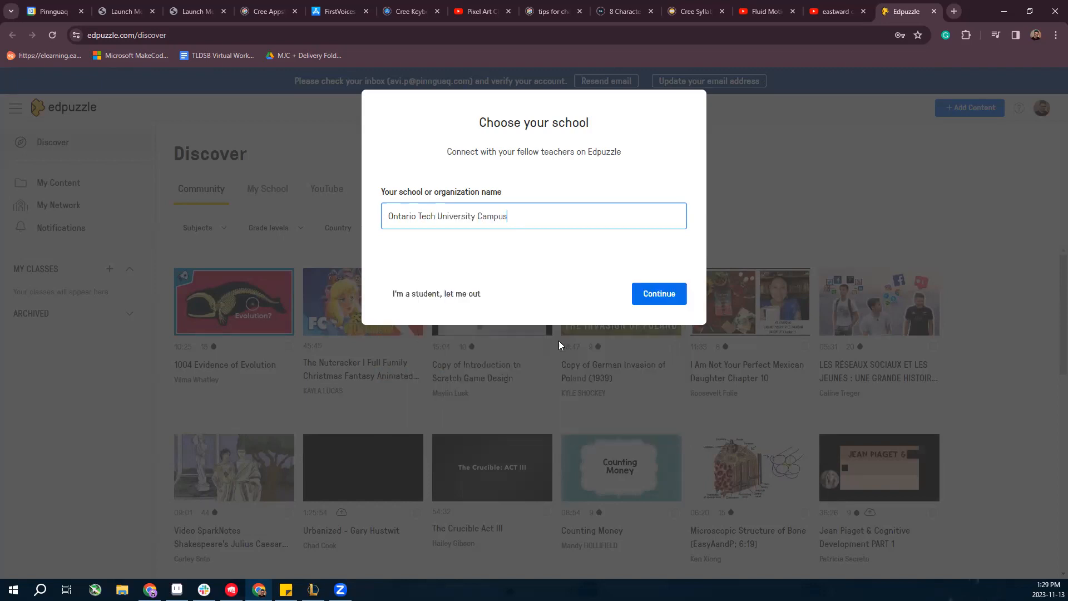
left_click(666, 296)
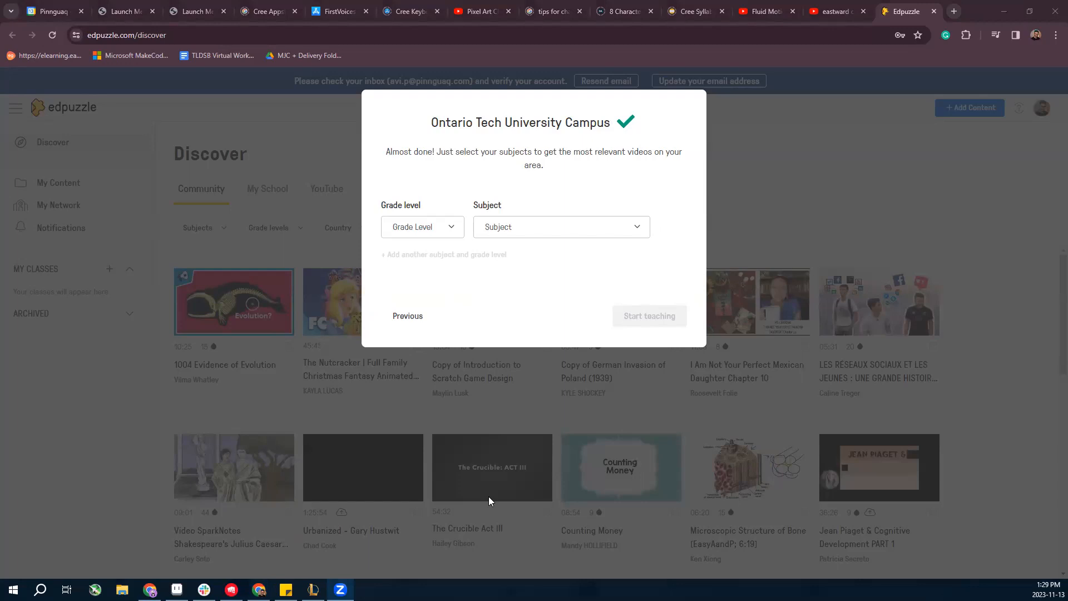
Step: Set the grade level to Higher education / College (Ages 18+)
left_click(448, 232)
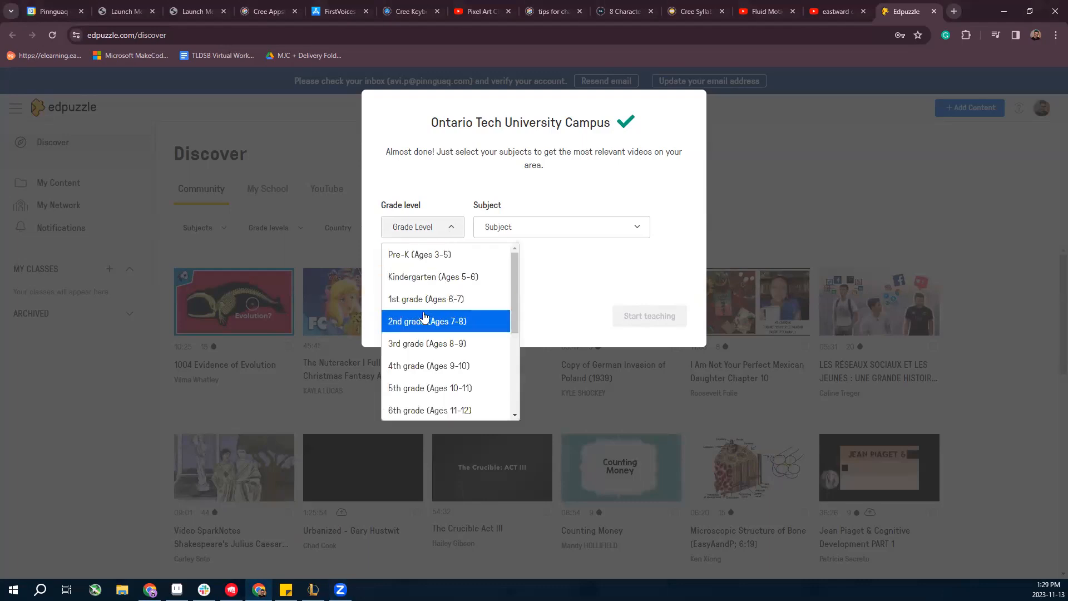
scroll(423, 316, "down", 3)
scroll(432, 337, "up", 3)
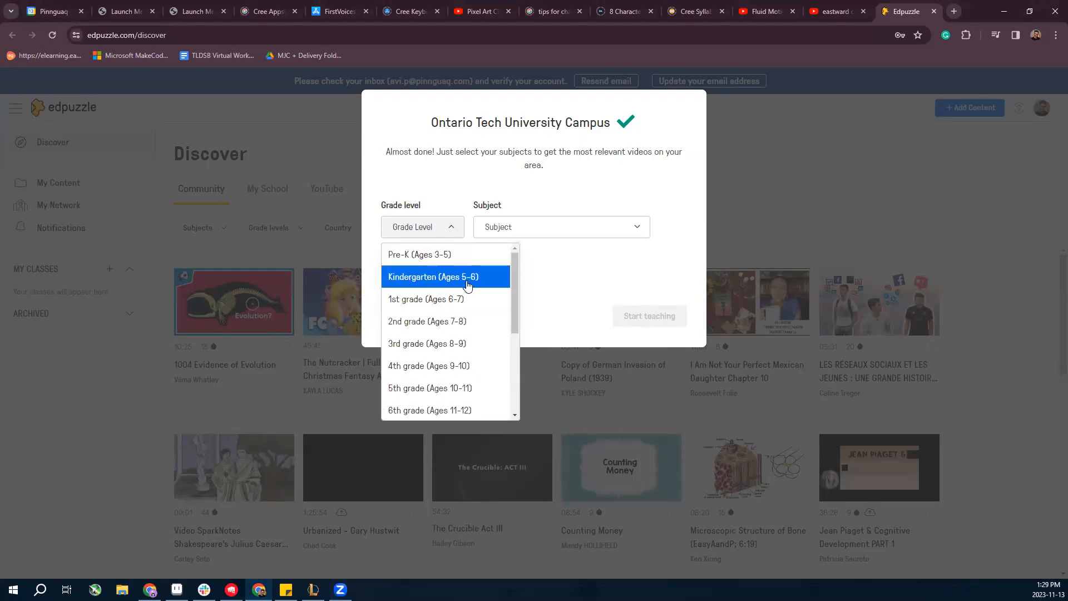
scroll(470, 288, "down", 1)
scroll(470, 291, "down", 3)
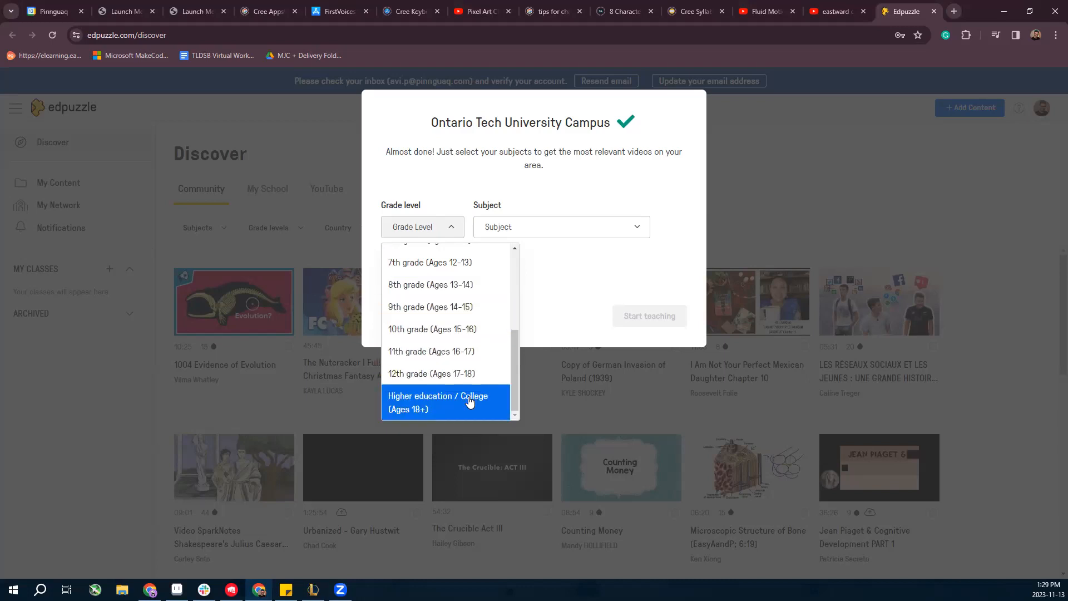
scroll(469, 400, "up", 5)
scroll(468, 401, "down", 5)
left_click(470, 398)
Step: Set the subject to Other and finish the school setup to start teaching
left_click(574, 233)
scroll(543, 318, "down", 2)
scroll(542, 319, "down", 8)
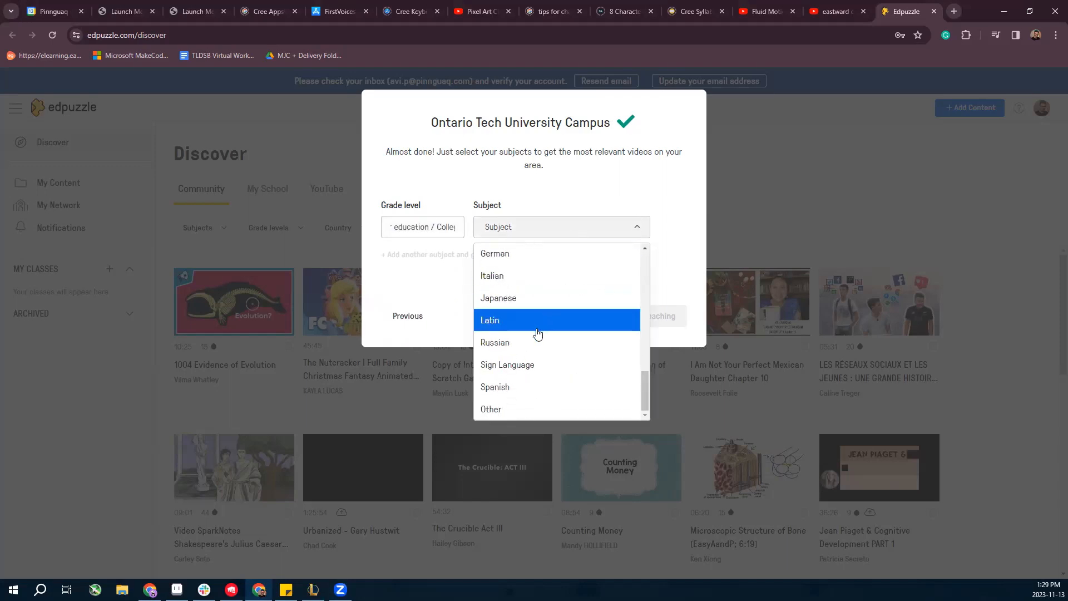
scroll(520, 394, "up", 5)
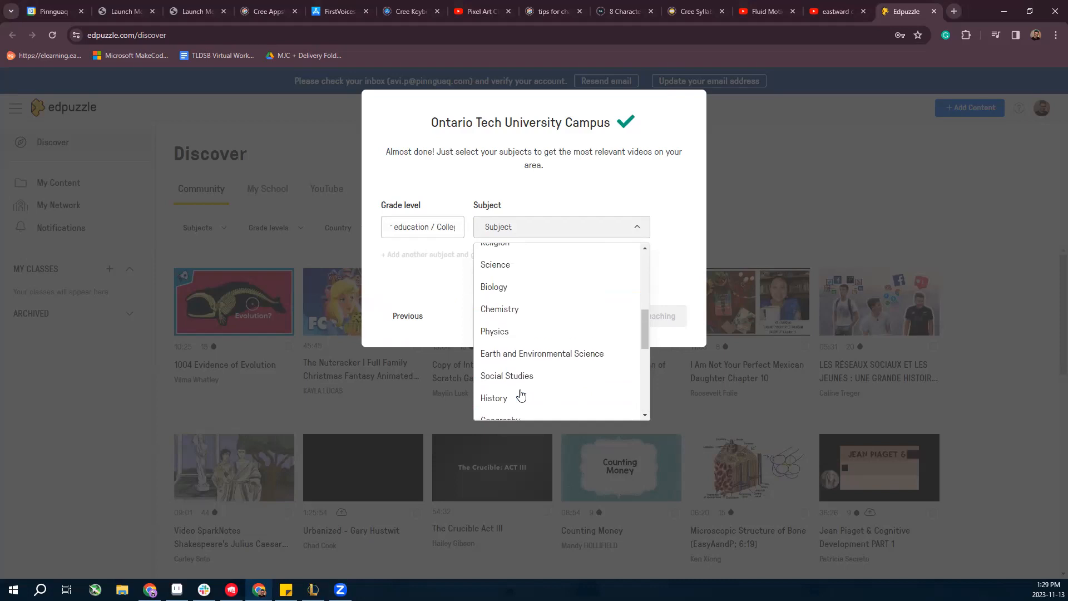
scroll(521, 393, "up", 1)
scroll(521, 393, "up", 4)
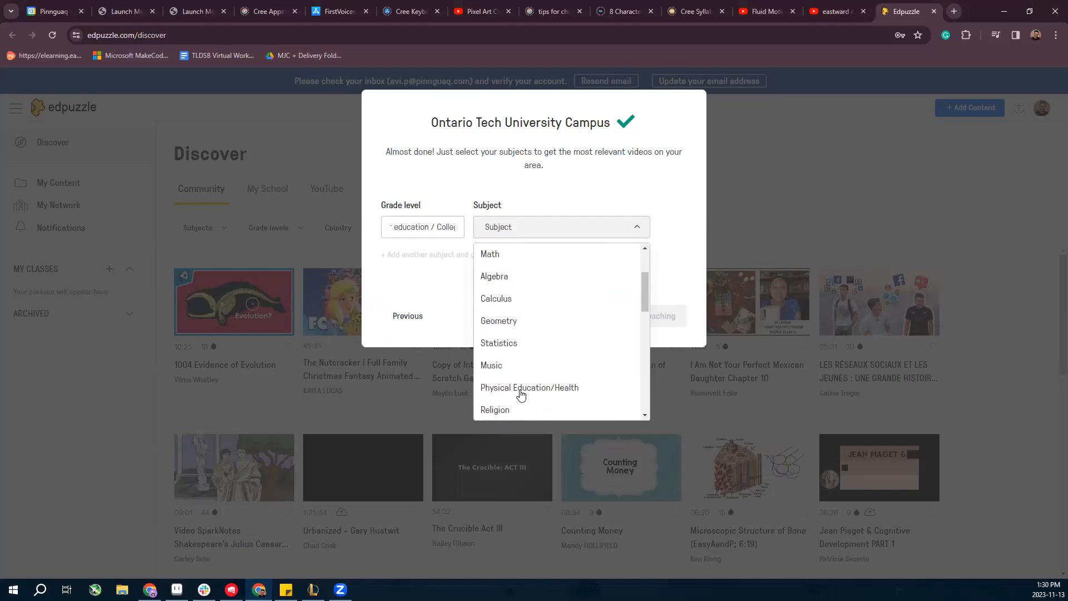
scroll(521, 393, "up", 1)
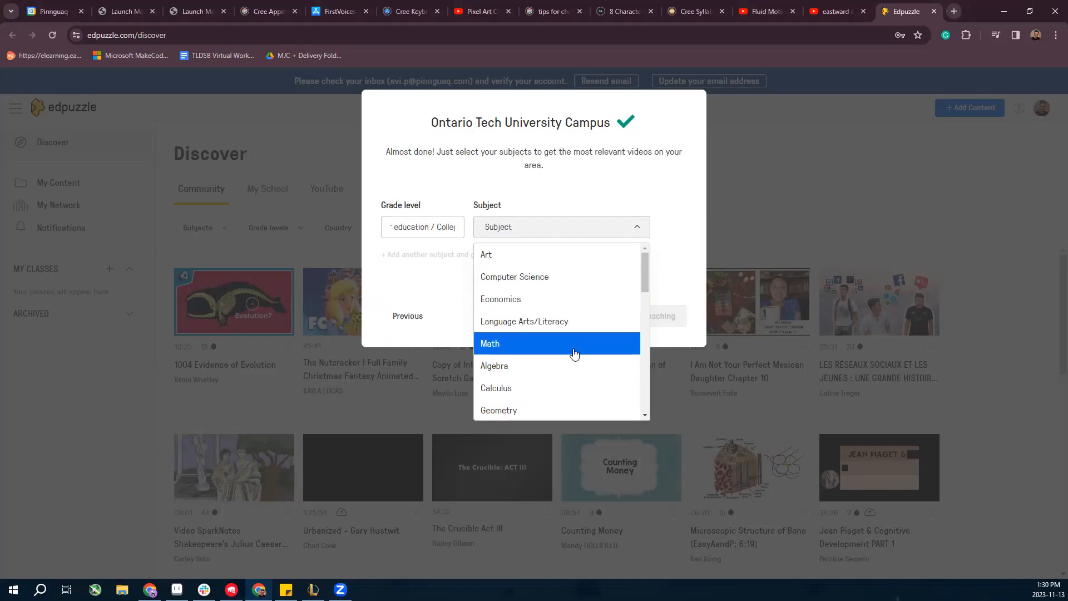
scroll(573, 351, "down", 8)
scroll(574, 354, "down", 2)
scroll(553, 382, "up", 3)
scroll(553, 384, "up", 8)
scroll(552, 384, "up", 1)
scroll(552, 383, "down", 4)
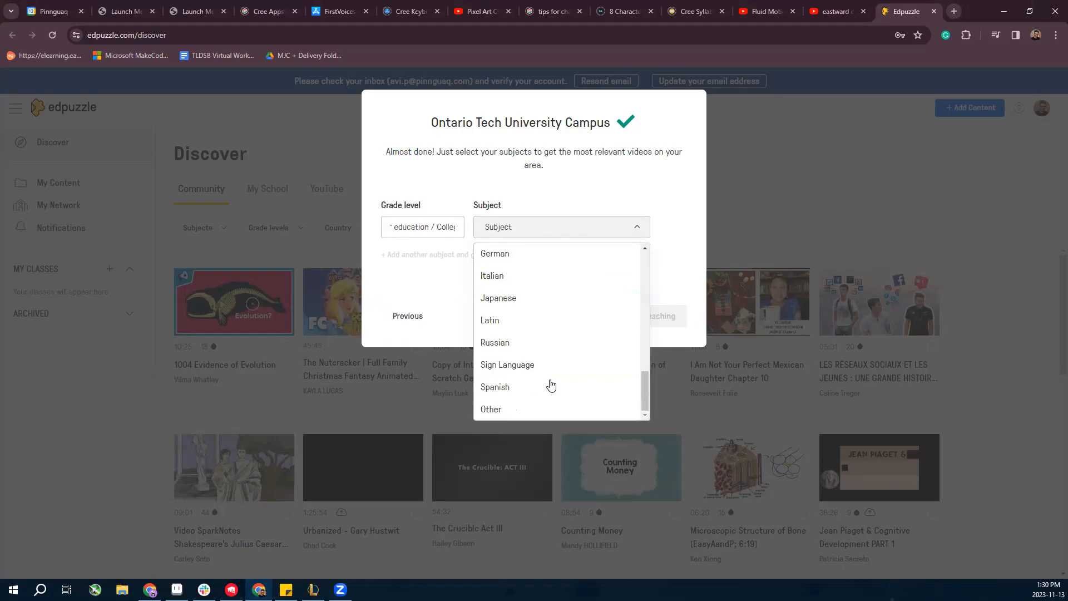
left_click(534, 410)
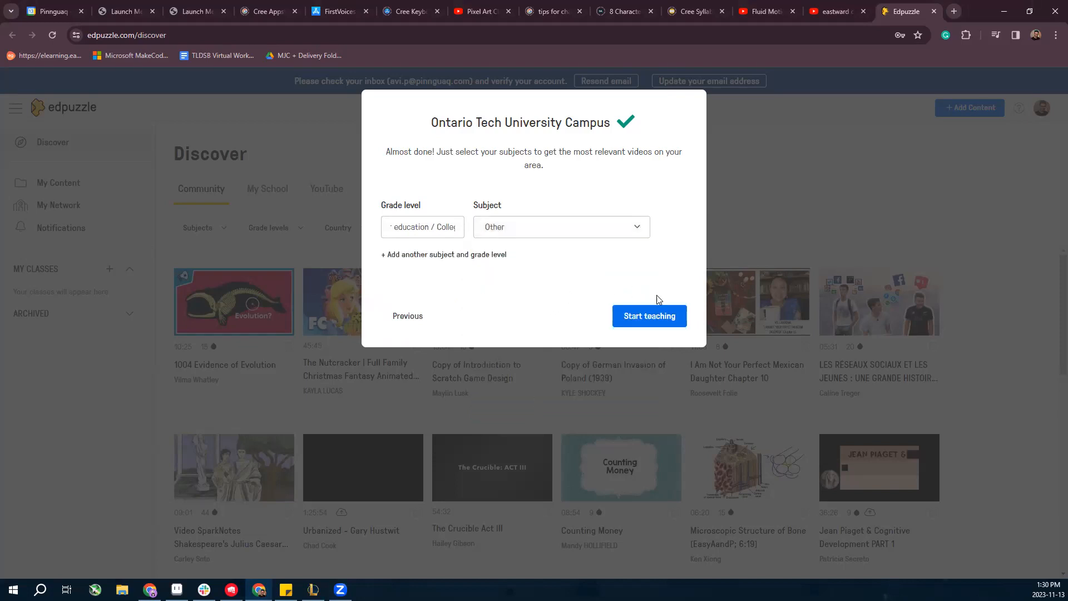
left_click(668, 321)
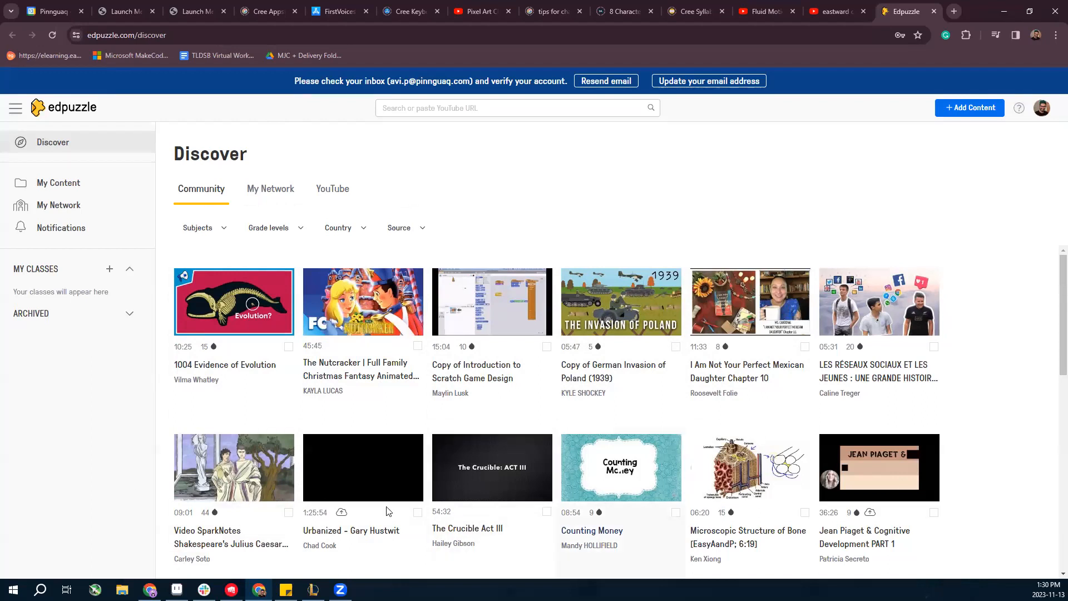
Step: Look through the Community videos on the Discover page
left_click(651, 564)
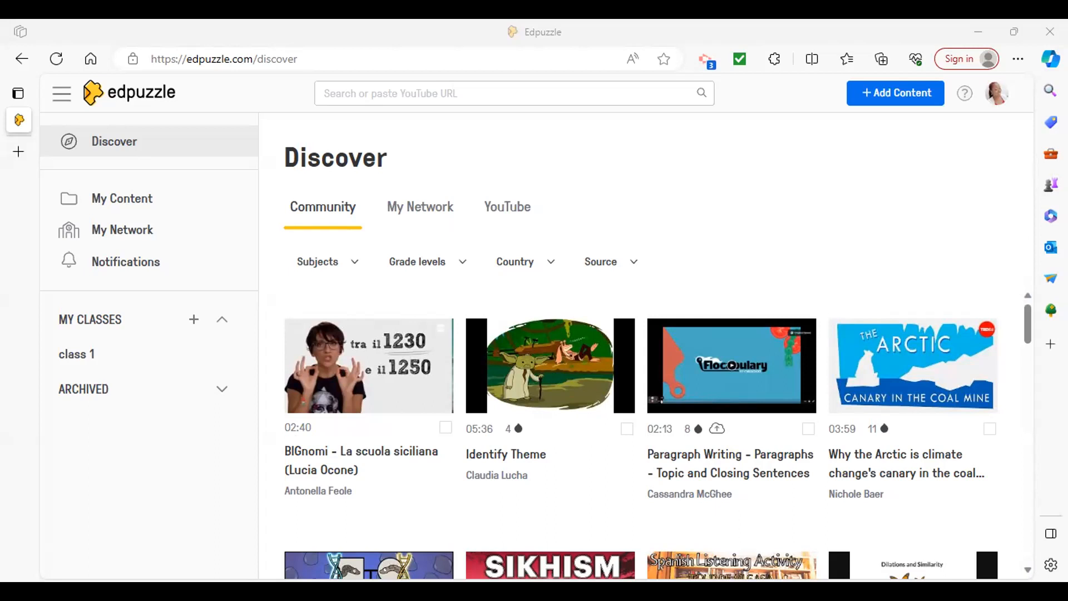
scroll(556, 418, "down", 3)
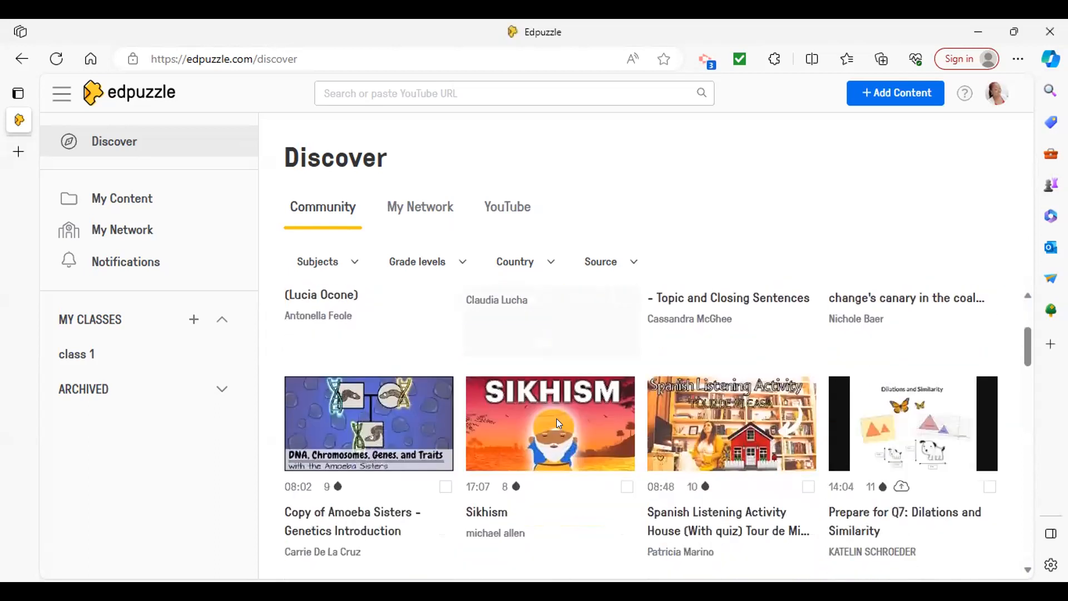
scroll(558, 422, "down", 2)
scroll(533, 389, "up", 2)
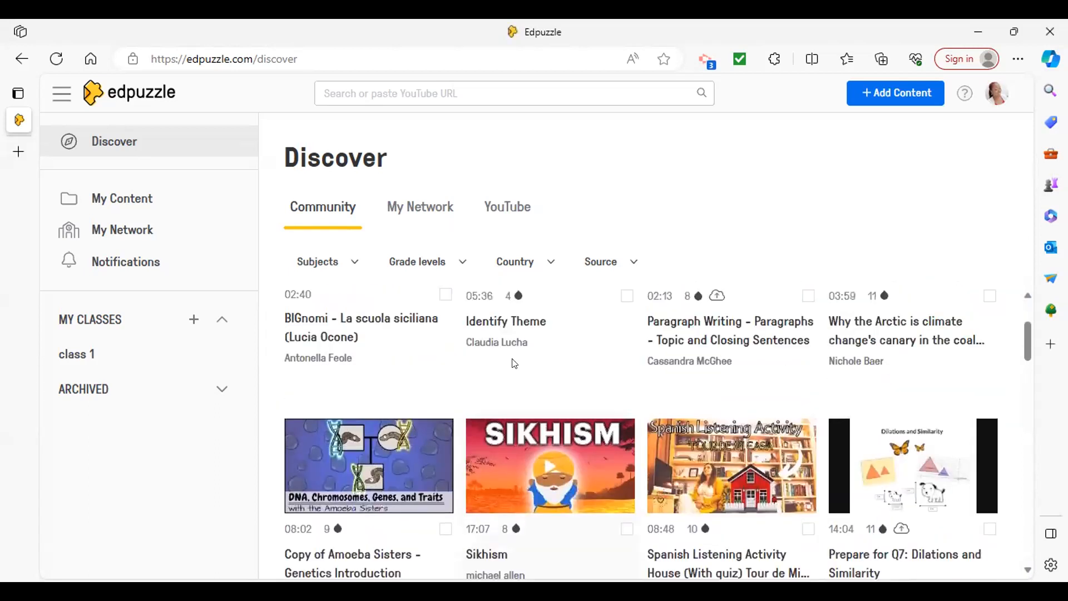
Step: View the My Network content and the Community videos in Discover, ending on the YouTube videos
left_click(419, 208)
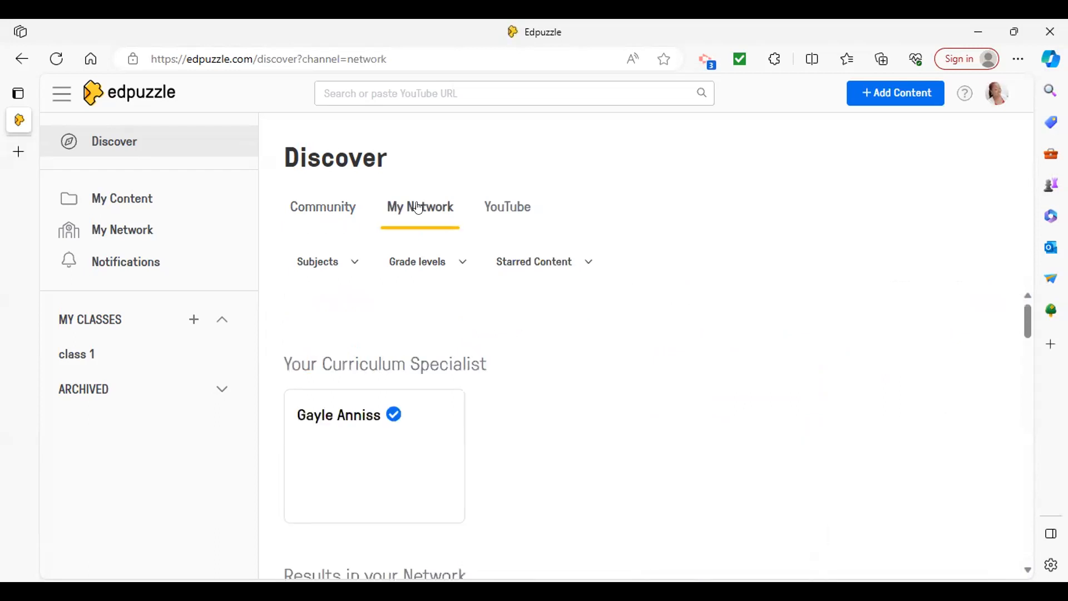
left_click(495, 207)
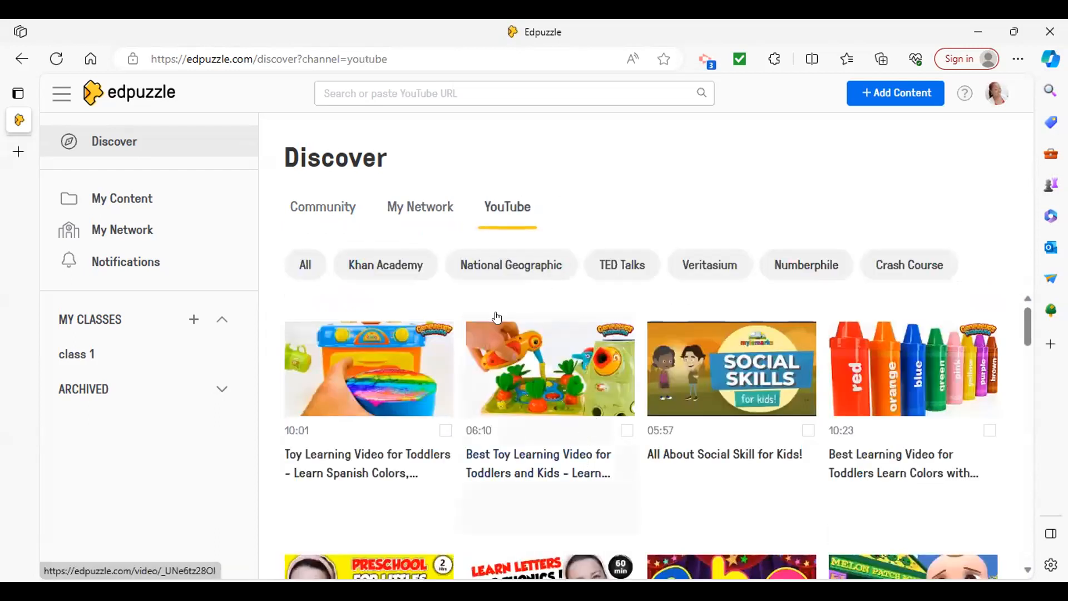
left_click(309, 207)
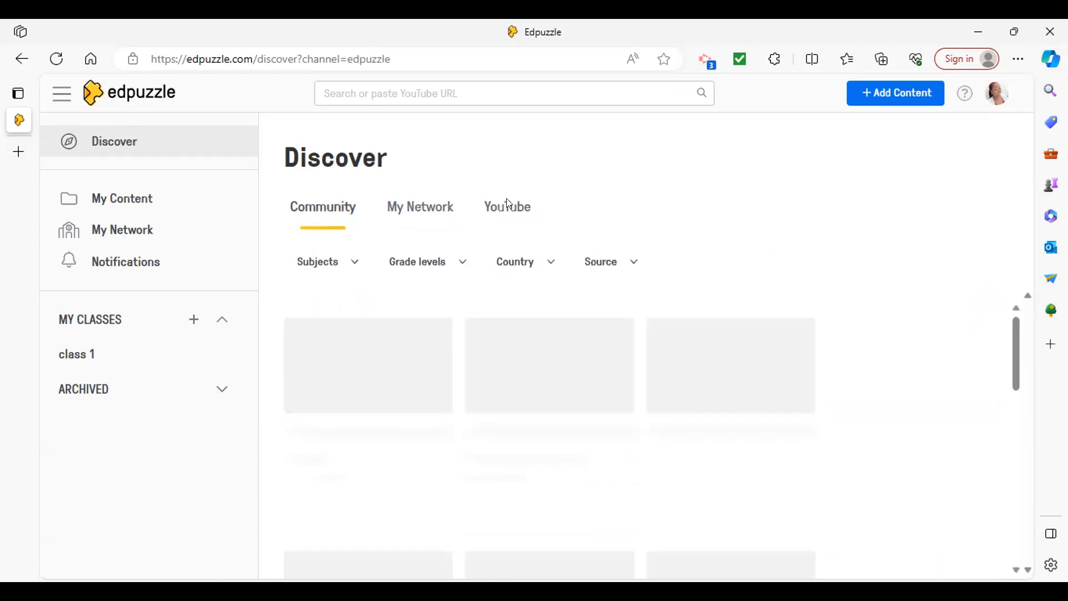
left_click(509, 211)
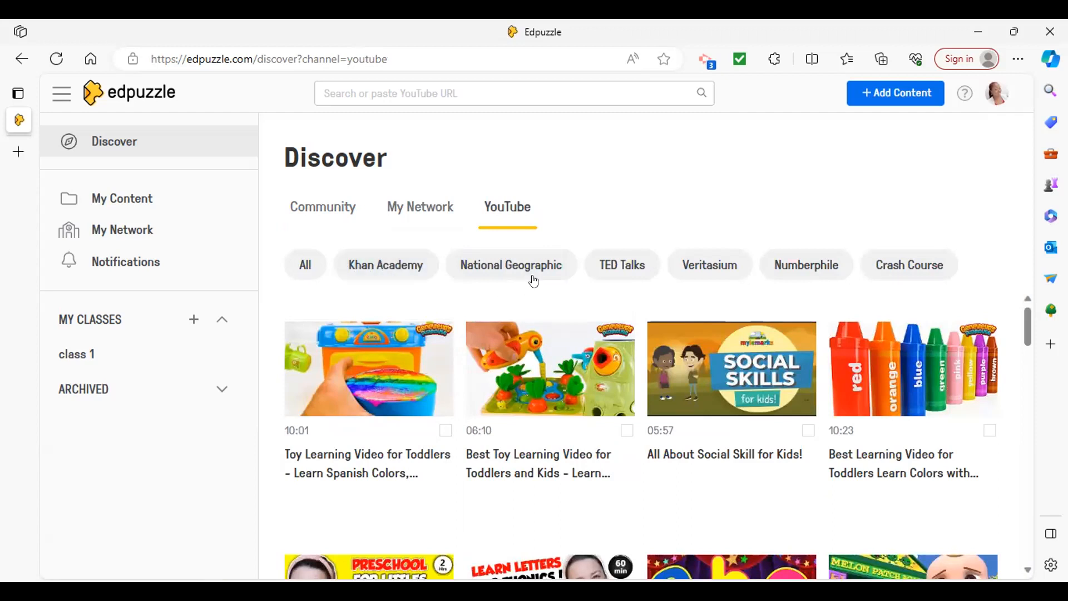
Step: Filter the YouTube videos to TED Talks and search the site's content for "stem"
left_click(443, 94)
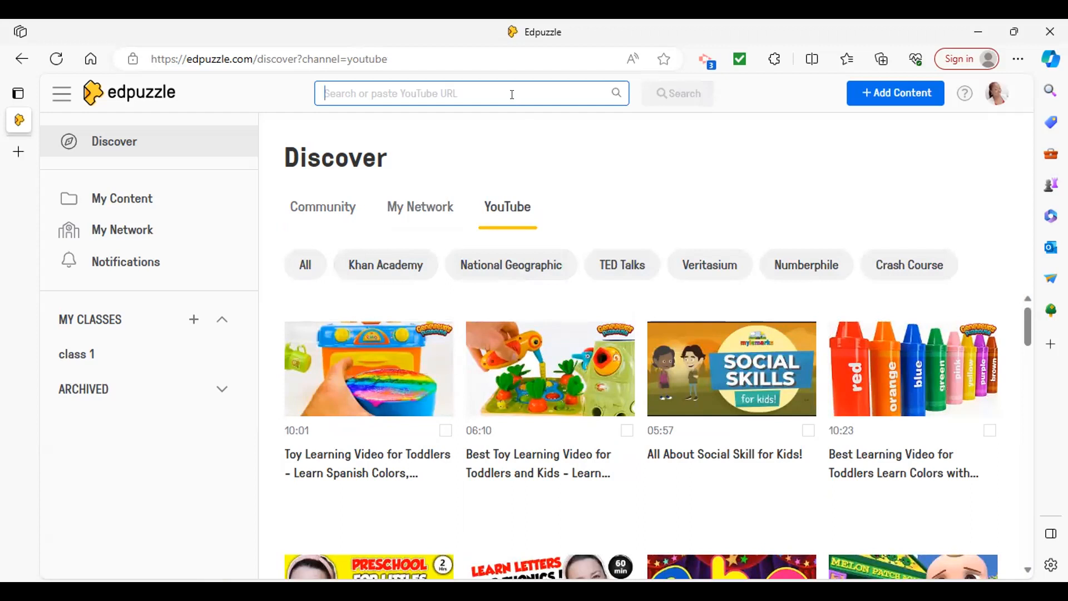
type("stem")
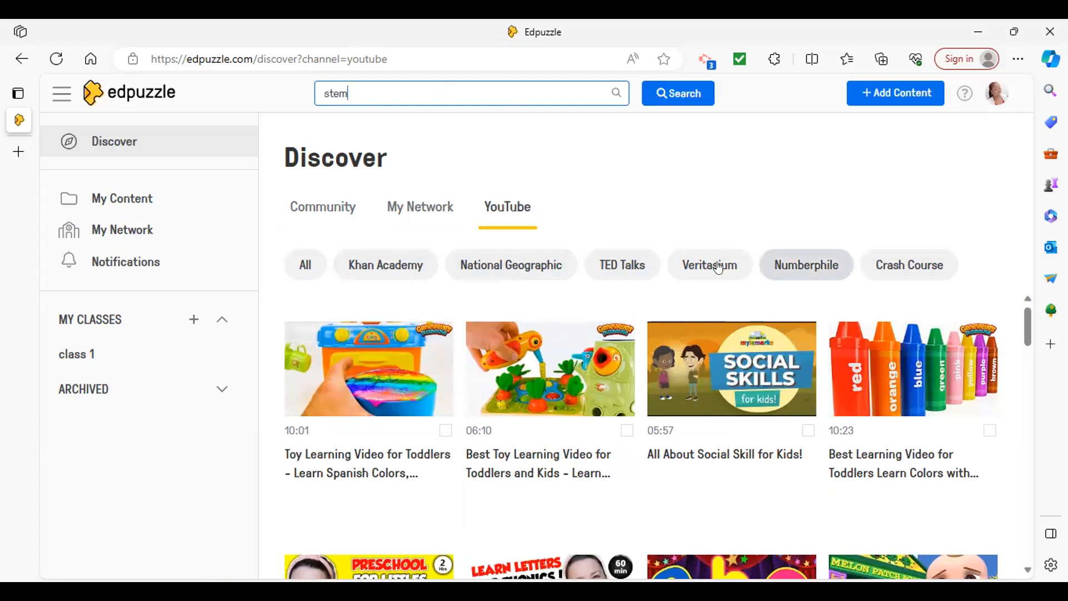
left_click(634, 264)
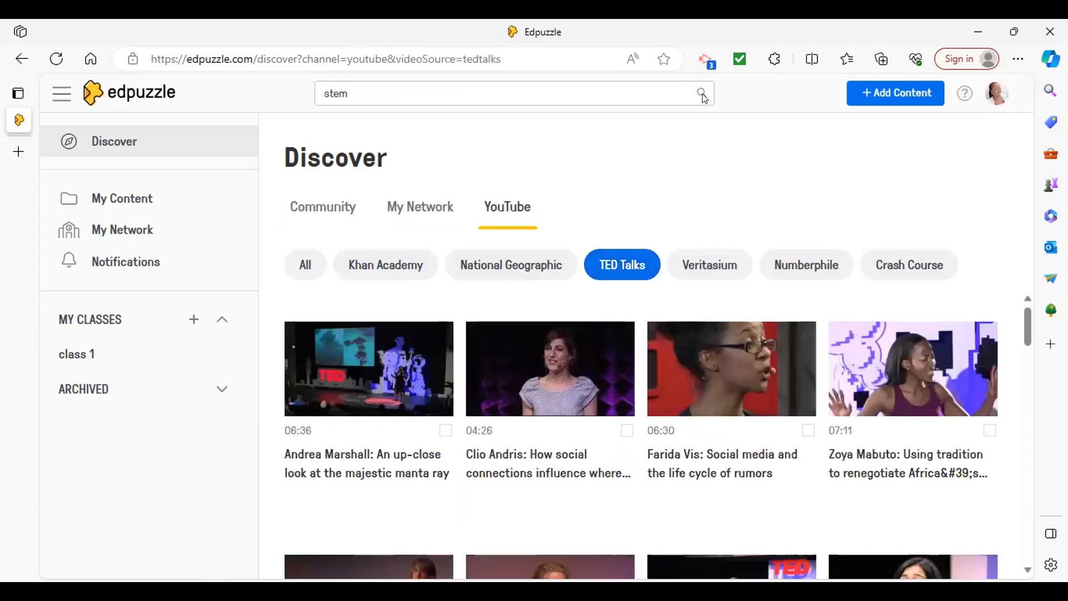
left_click(648, 93)
left_click(677, 93)
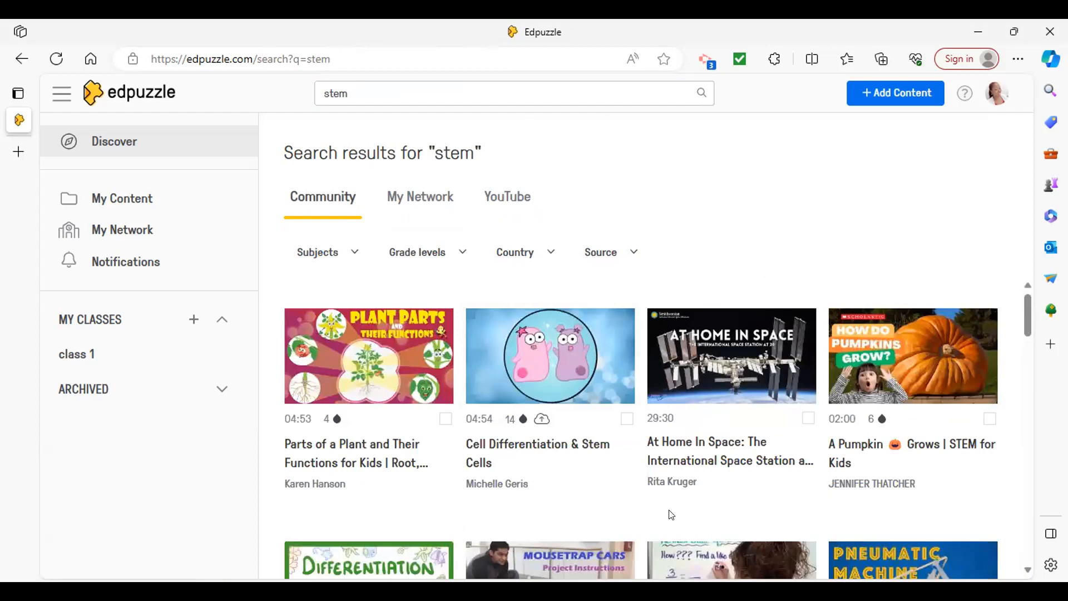
Step: Go back to Discover, view My Content, and look through the schools listed in My Network
left_click(123, 93)
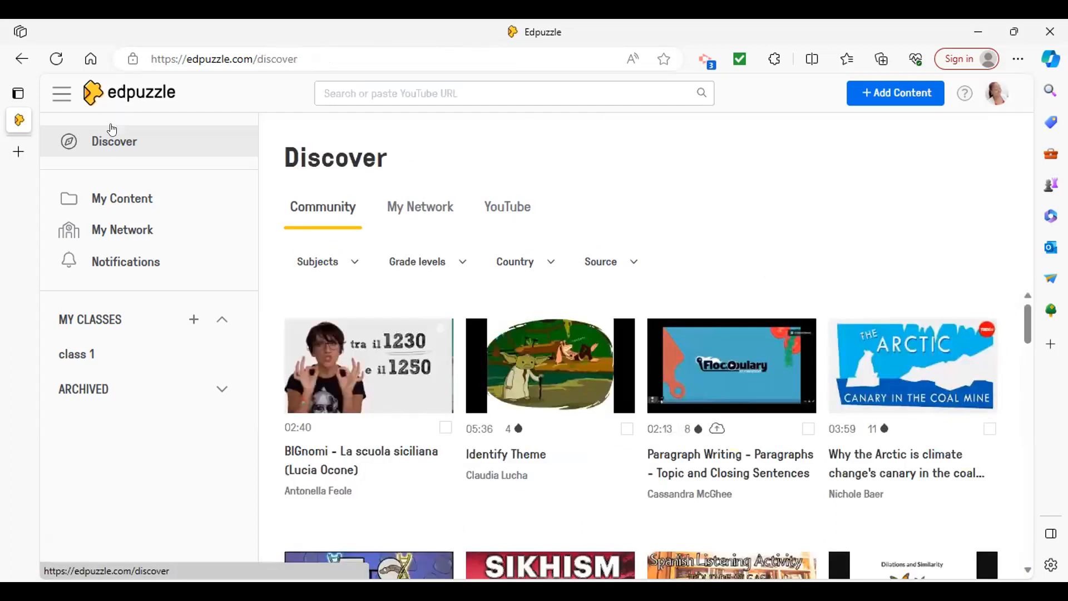
left_click(118, 203)
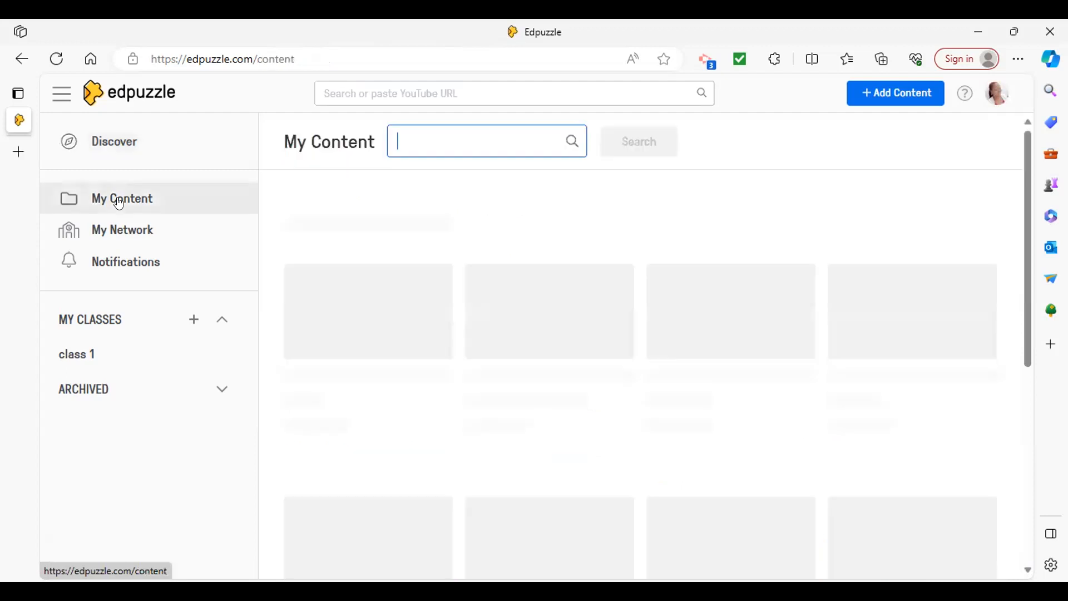
left_click(124, 240)
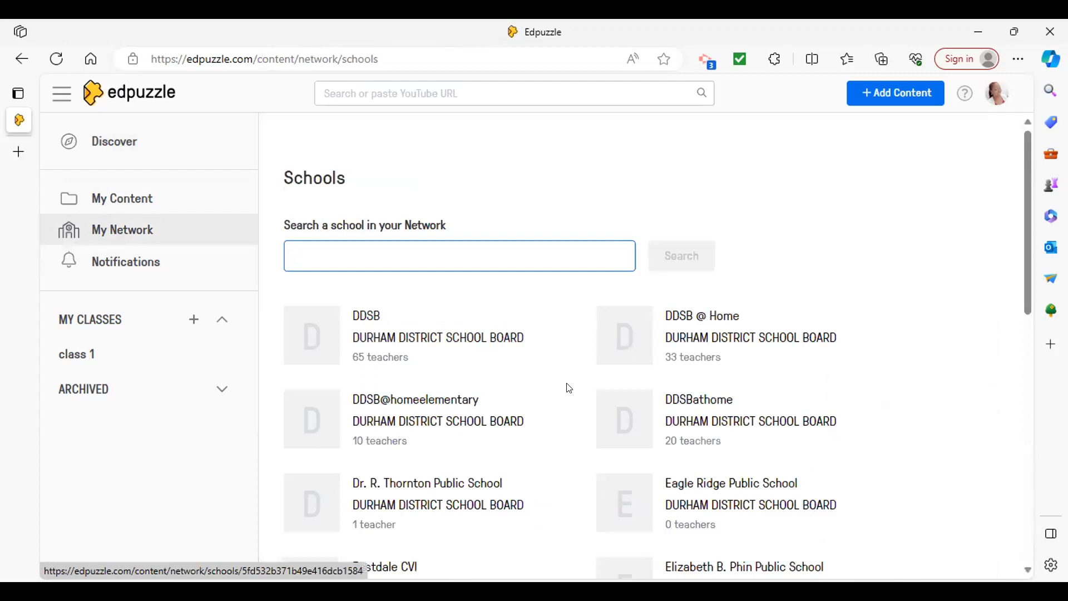
scroll(572, 388, "down", 2)
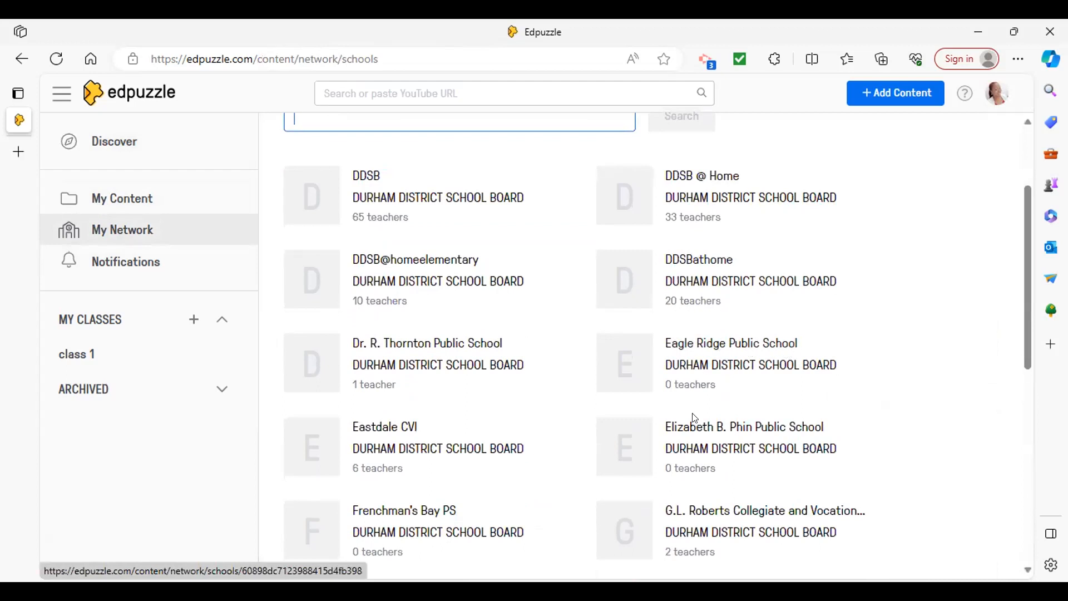
scroll(693, 423, "down", 5)
scroll(694, 421, "down", 3)
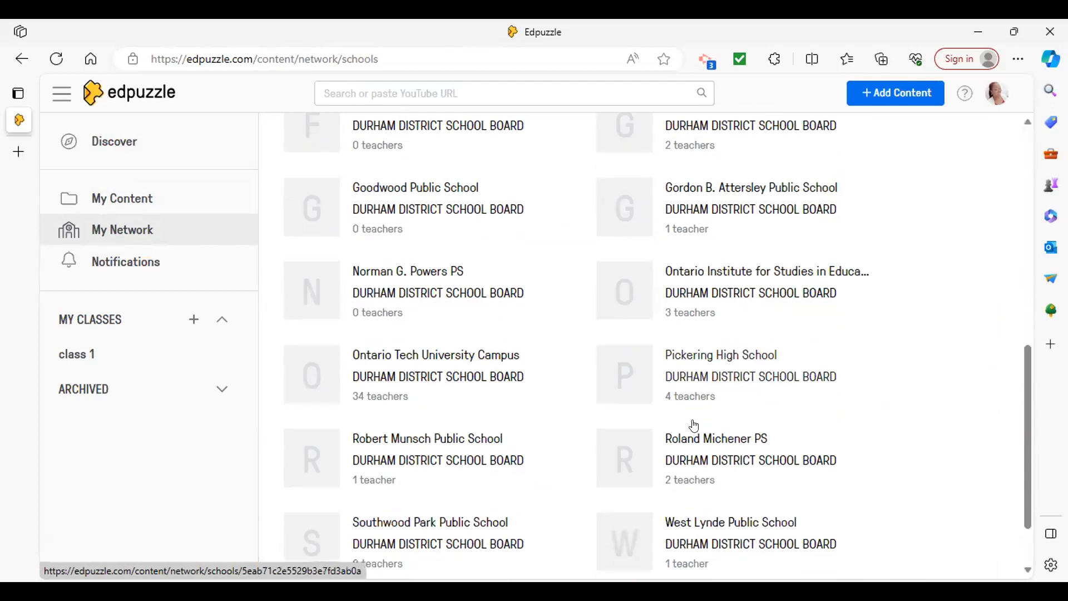
scroll(427, 434, "up", 6)
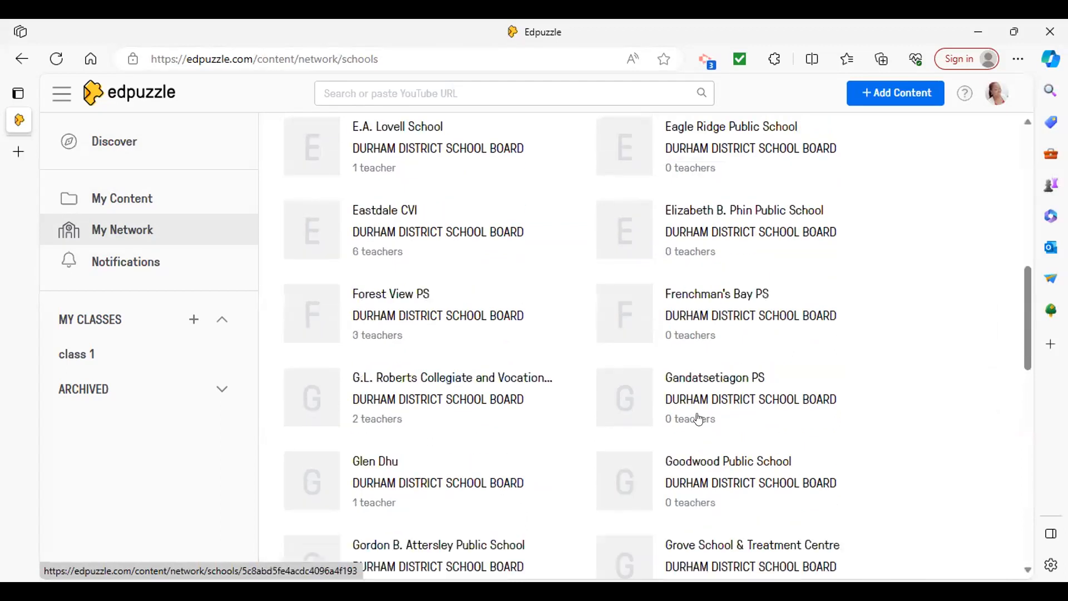
scroll(745, 417, "up", 2)
scroll(748, 416, "up", 9)
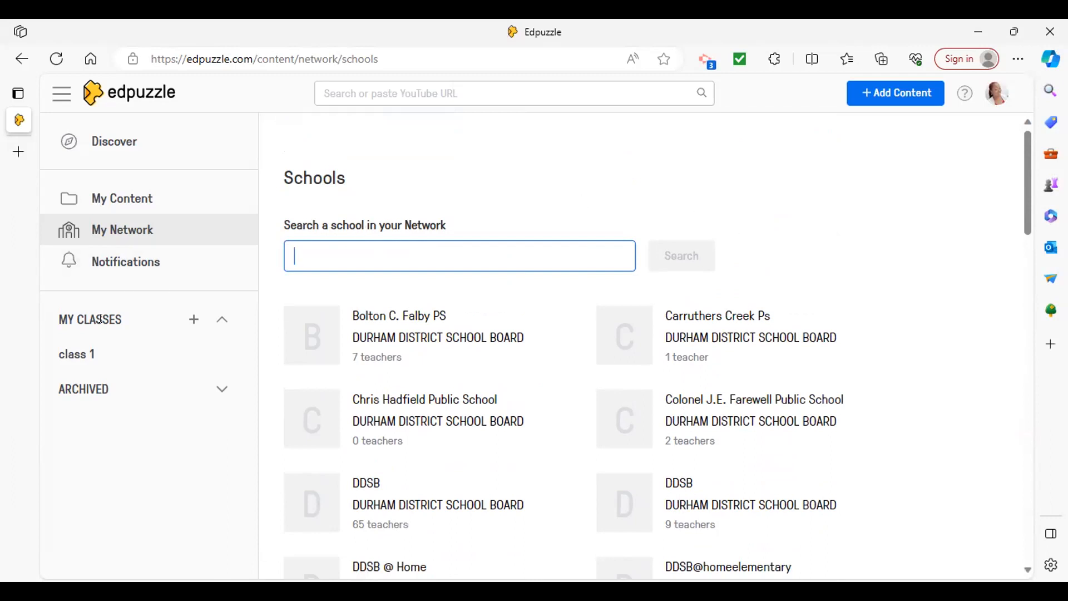
Step: Look at the options for adding a new class without creating one, and open the existing class 1
left_click(193, 326)
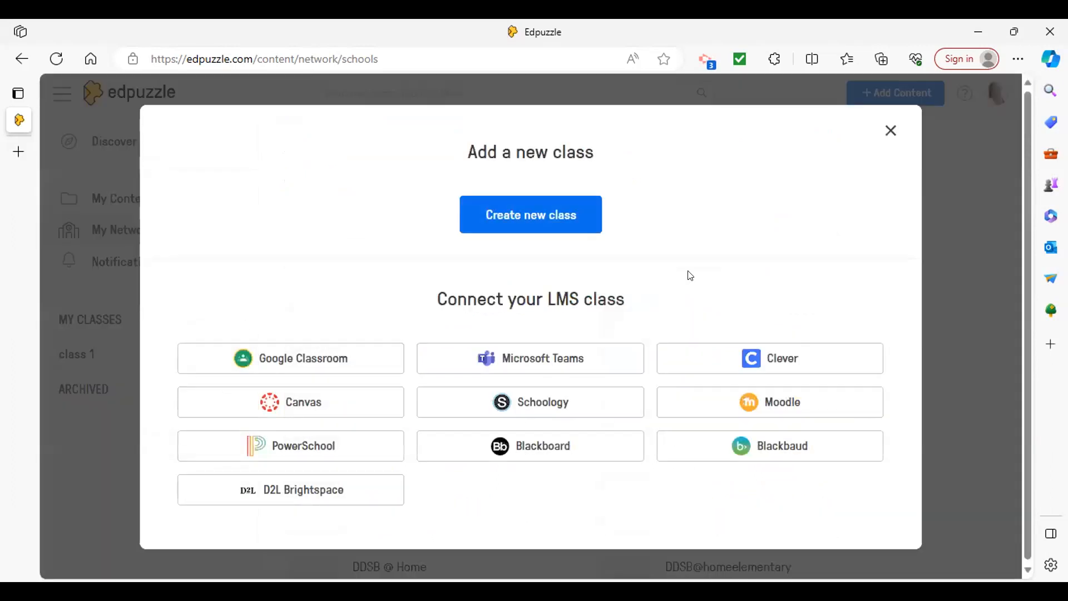
left_click(991, 236)
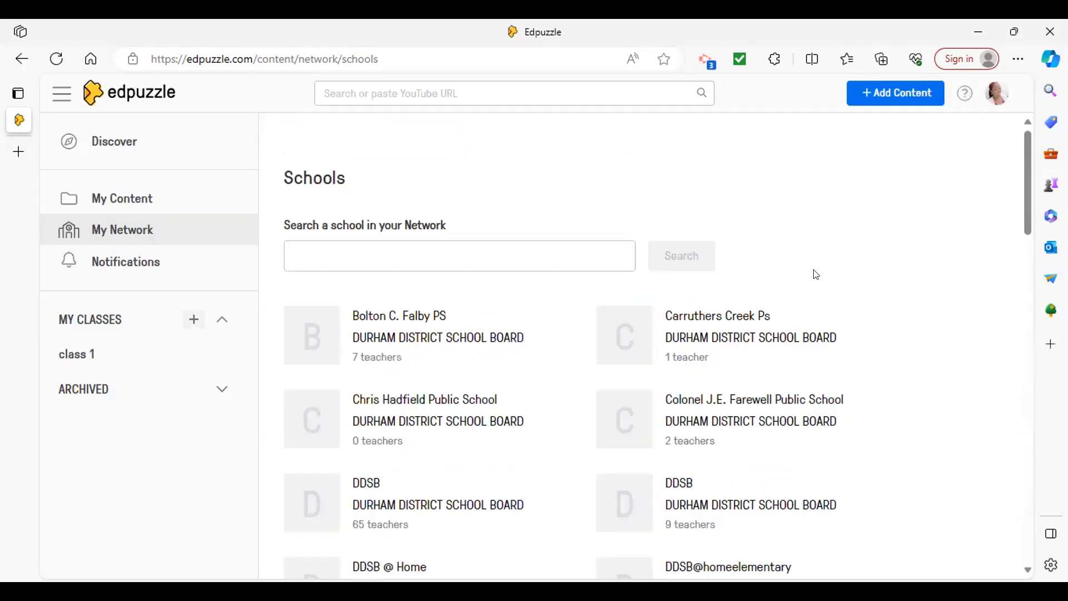
left_click(191, 319)
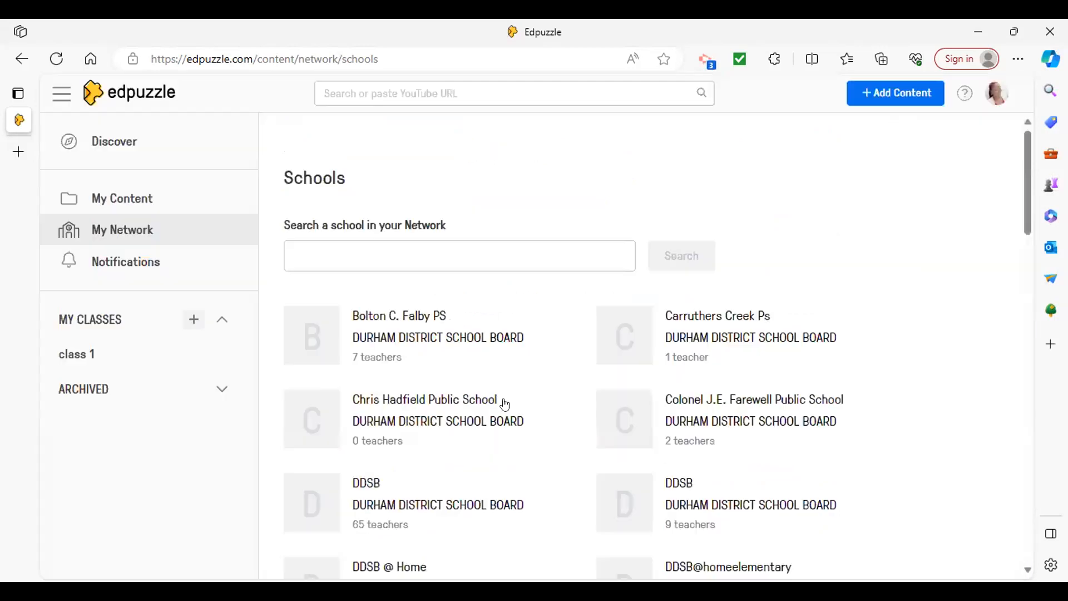
left_click(982, 285)
left_click(220, 357)
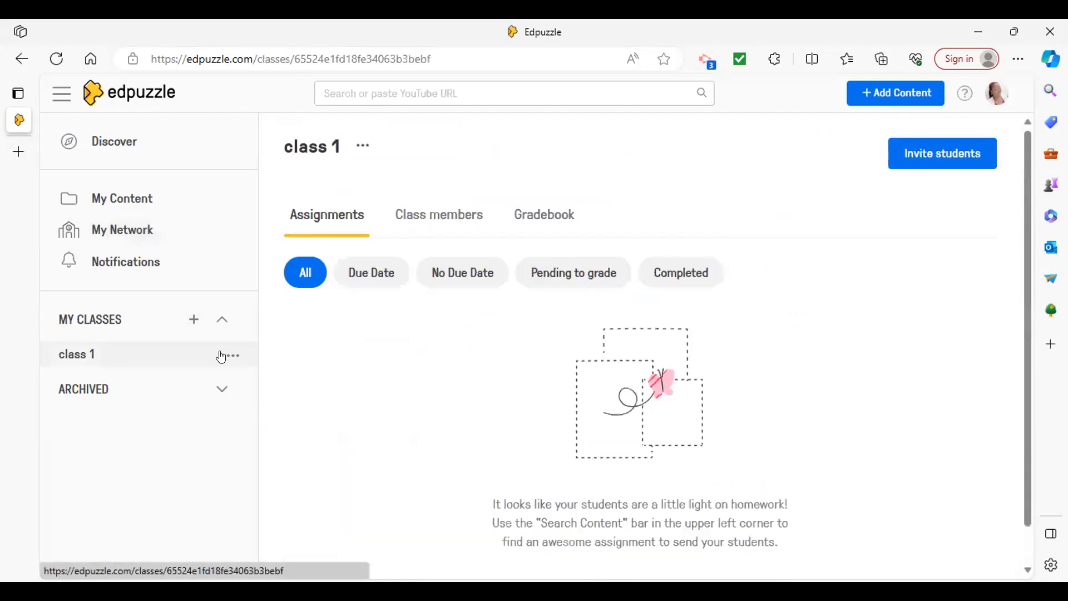
Step: Start creating a new class and name it "Class 1 test"
left_click(195, 319)
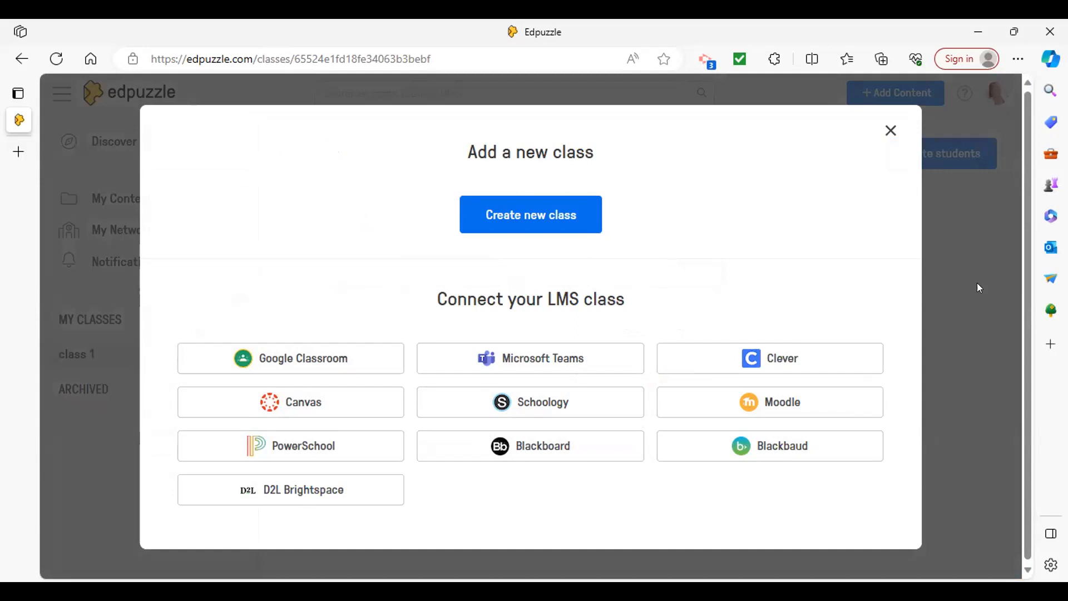
left_click(550, 216)
left_click(336, 231)
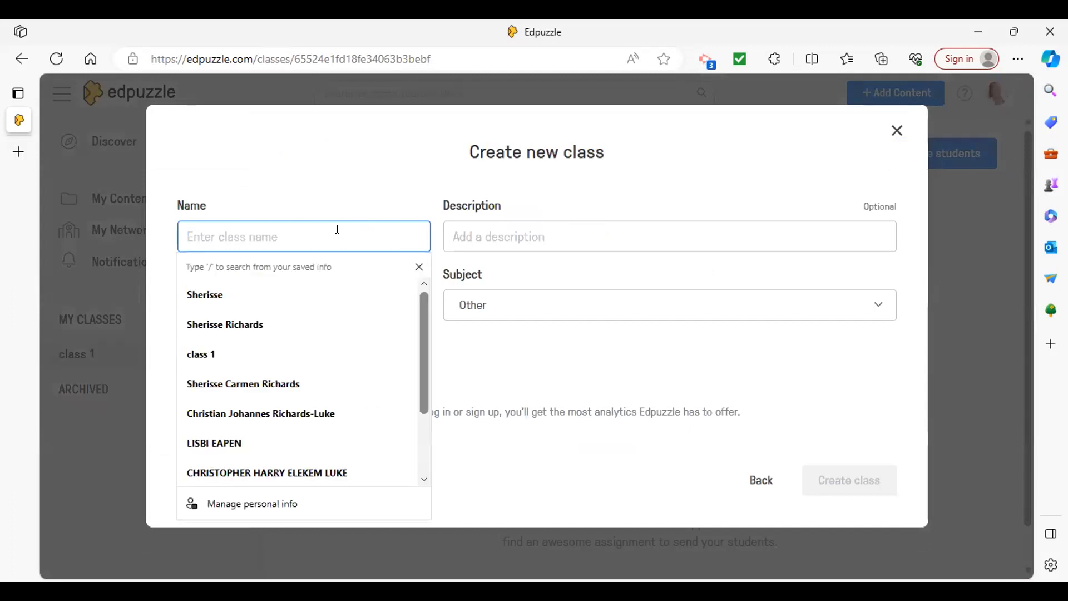
type("Class 1")
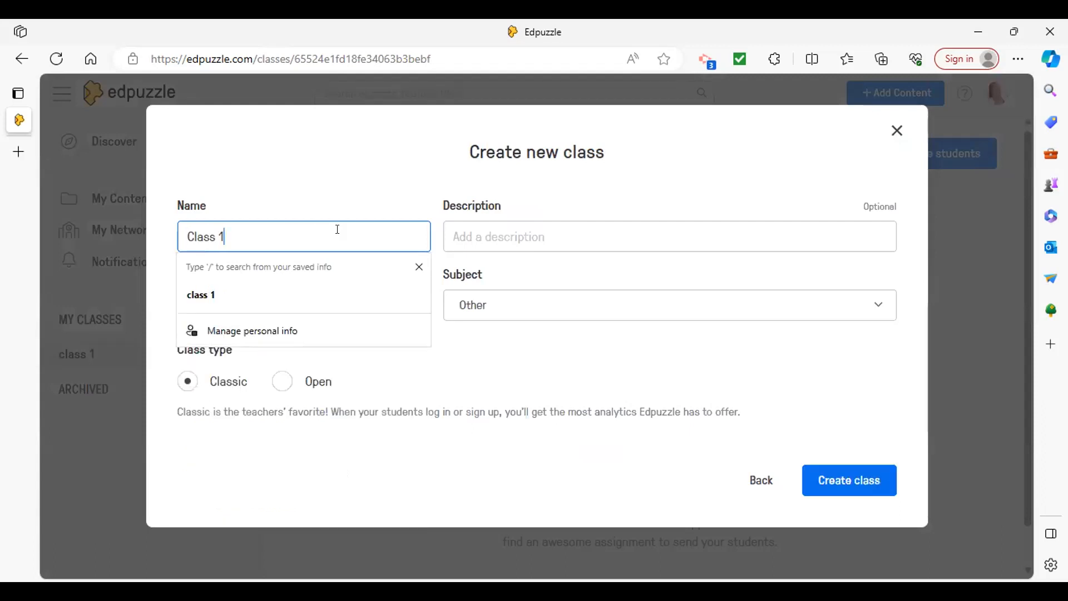
type(" test")
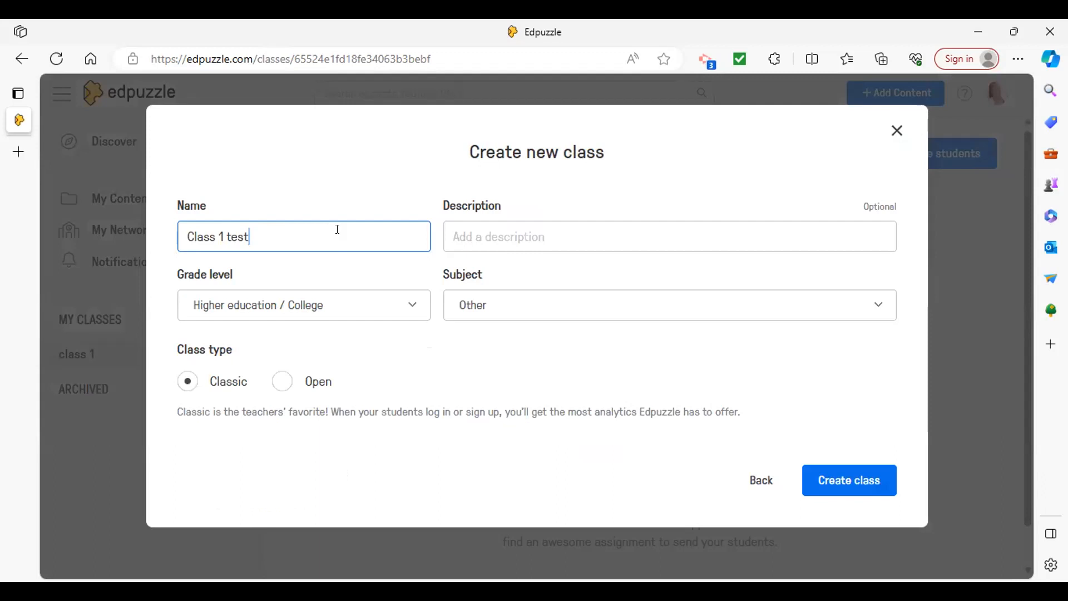
Step: Enter "stem virtual class" as the description of the new class
left_click(544, 239)
type("stem ")
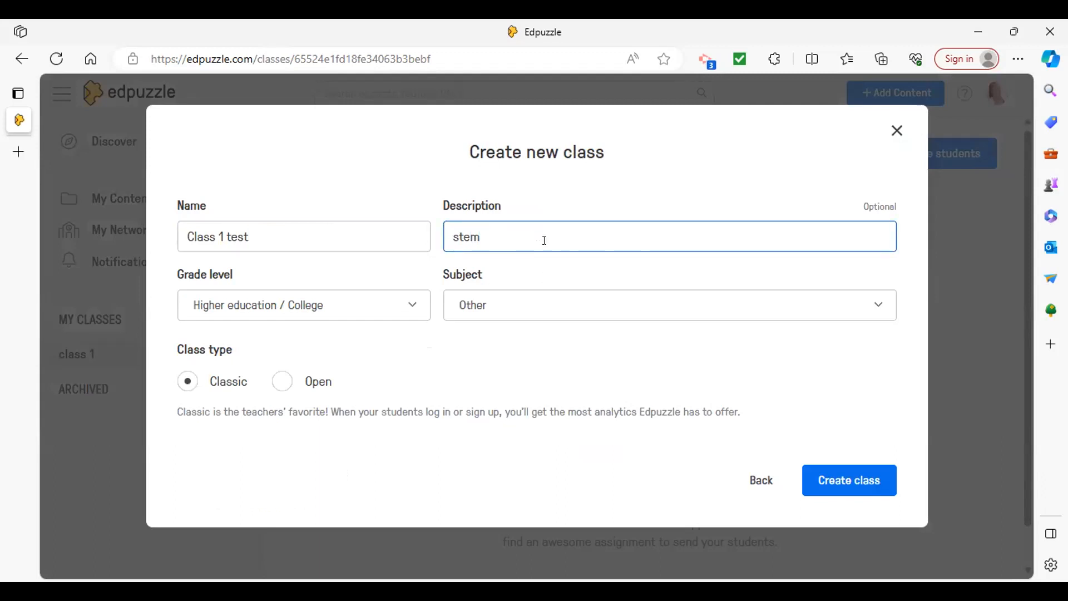
type("clss")
key("BackSpace")
key("BackSpace")
type("ass")
left_click(481, 232)
type("virtual")
Step: Set the new class's grade level to 10th grade (Ages 15-16)
left_click(407, 304)
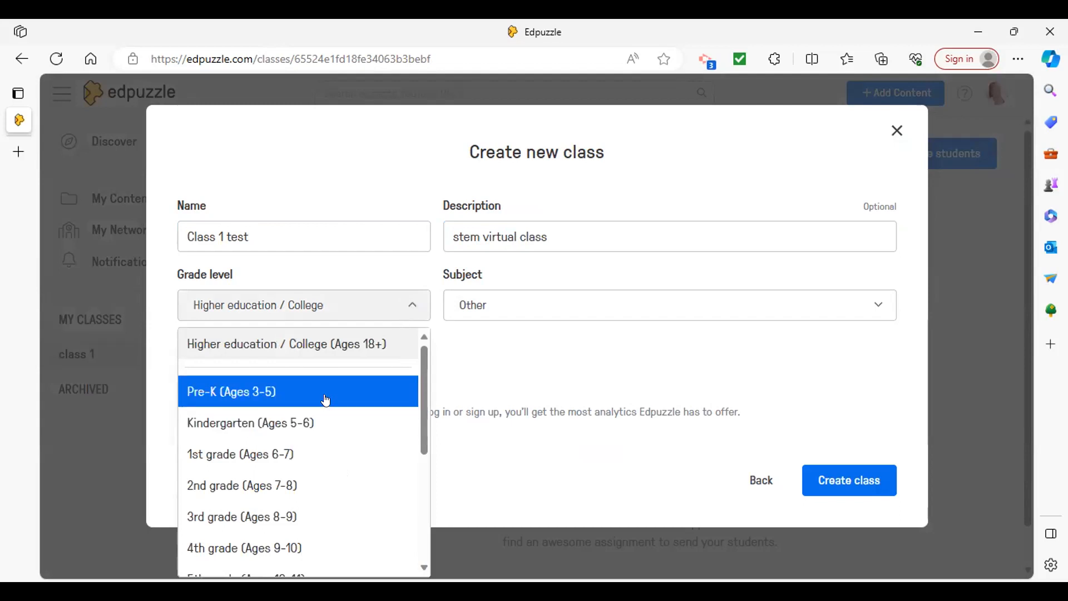
scroll(325, 464, "down", 3)
scroll(325, 468, "down", 2)
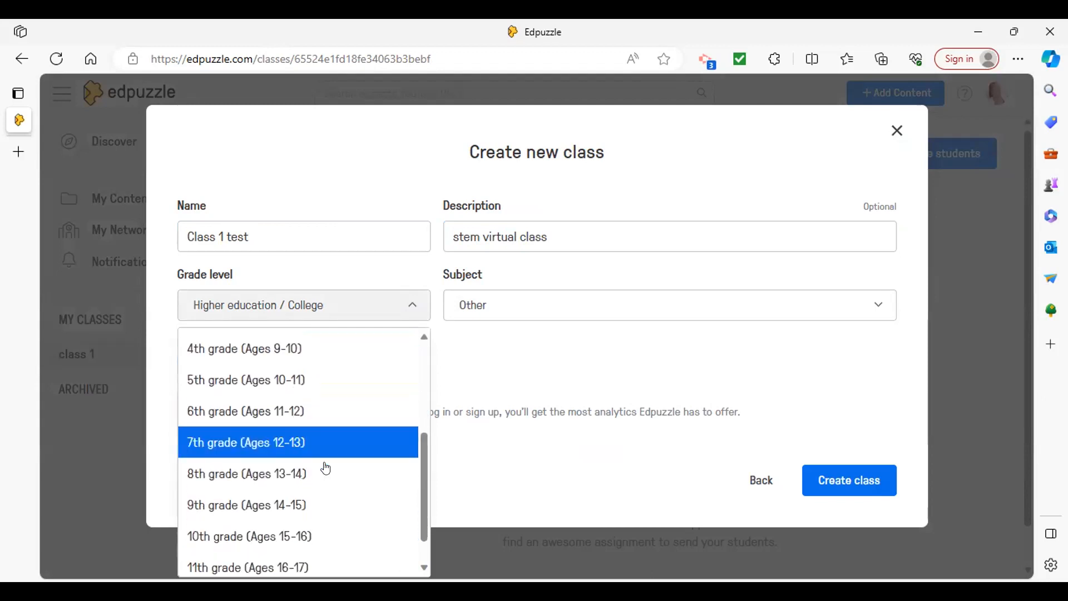
scroll(329, 462, "up", 4)
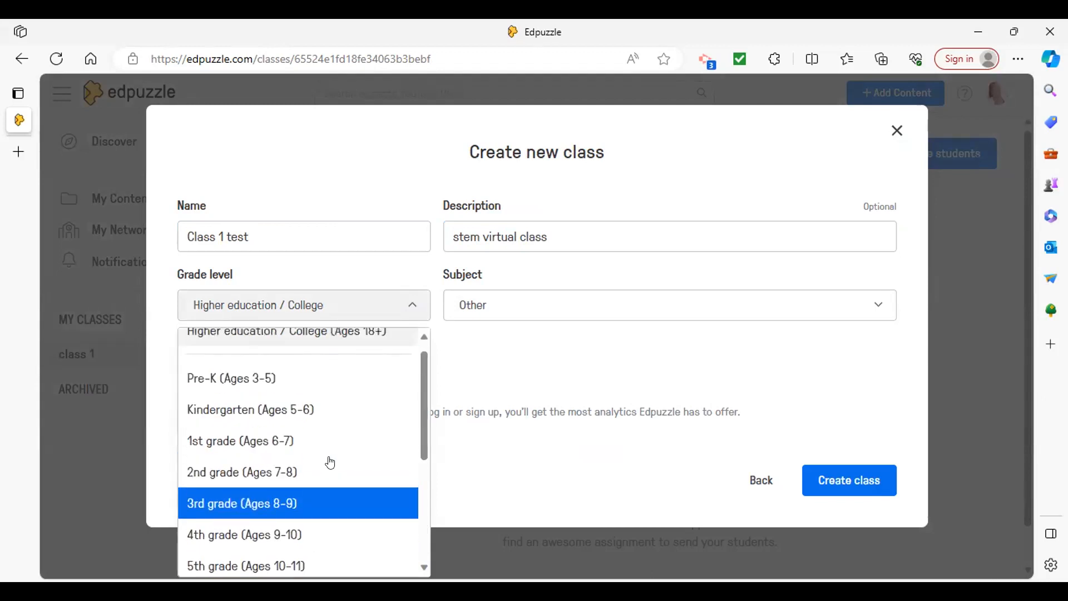
scroll(330, 462, "down", 4)
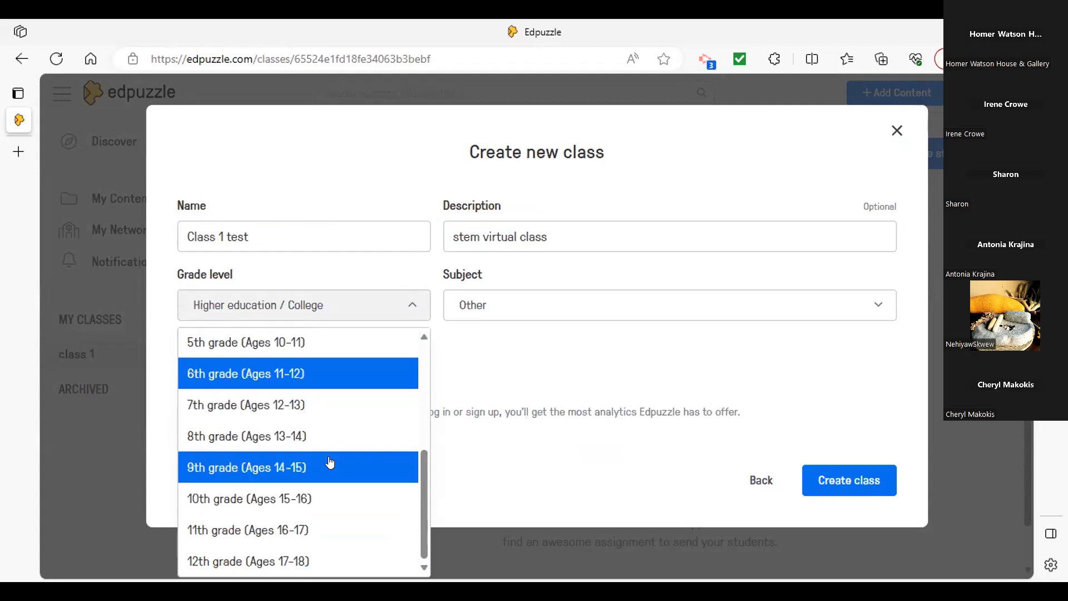
left_click(326, 495)
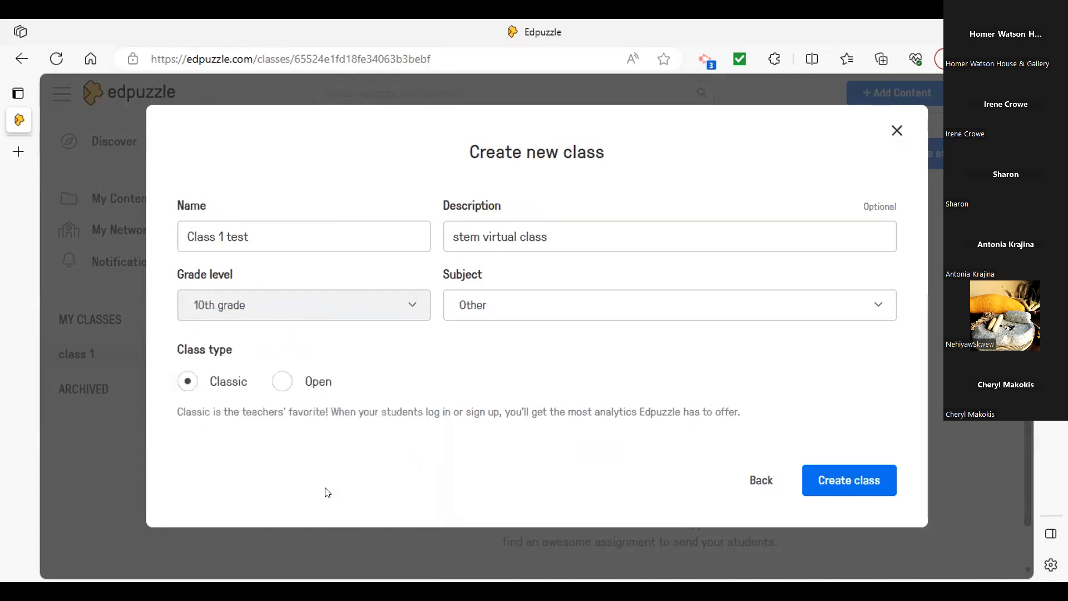
Step: Set the subject to Art and create the class with the Classic class type
left_click(877, 305)
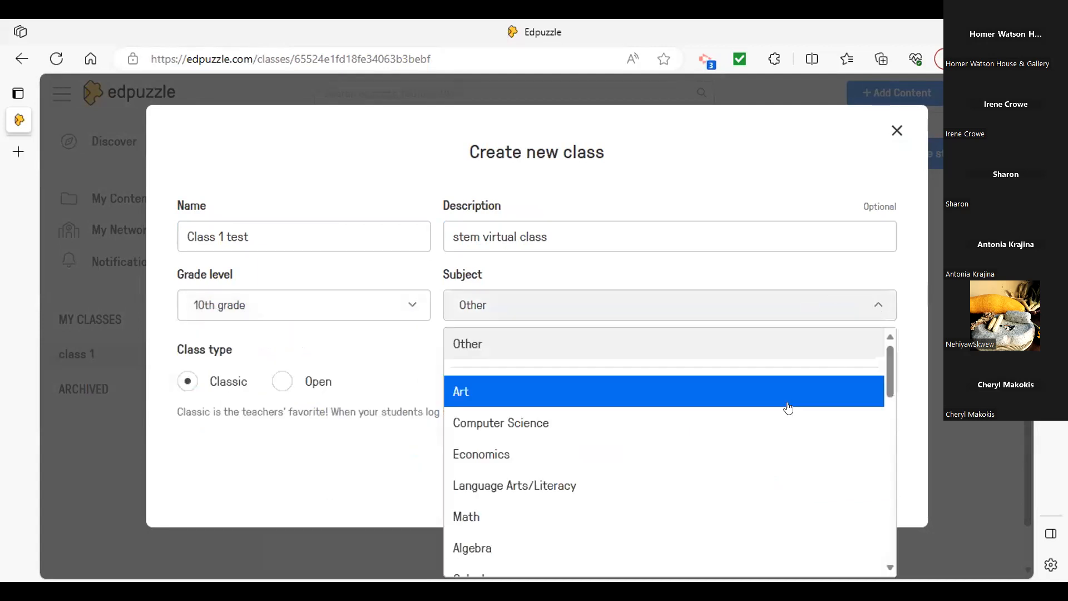
scroll(768, 470, "down", 5)
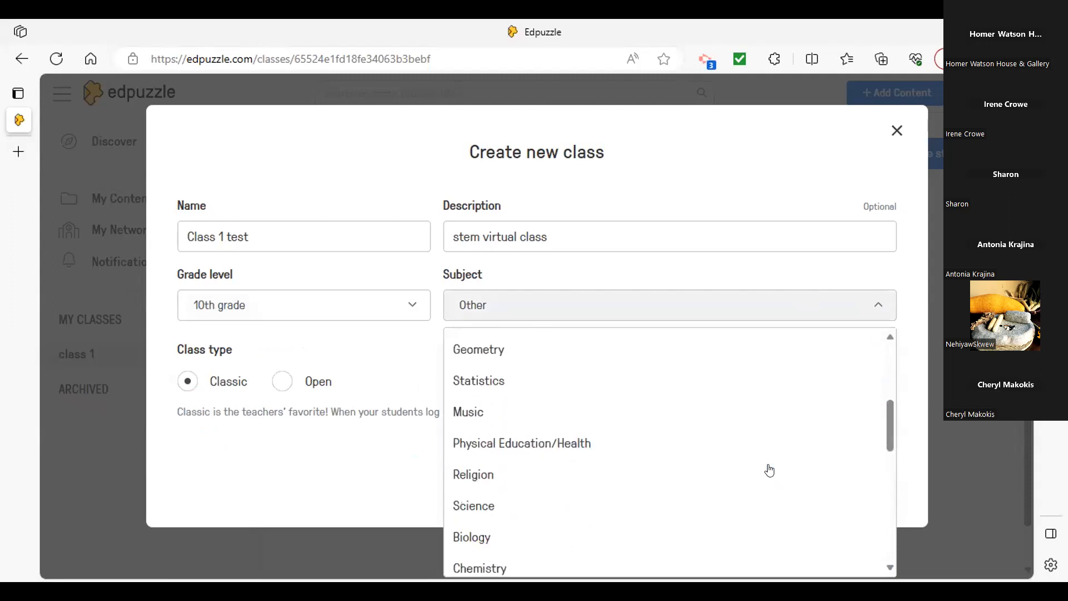
scroll(769, 470, "down", 3)
scroll(767, 470, "up", 7)
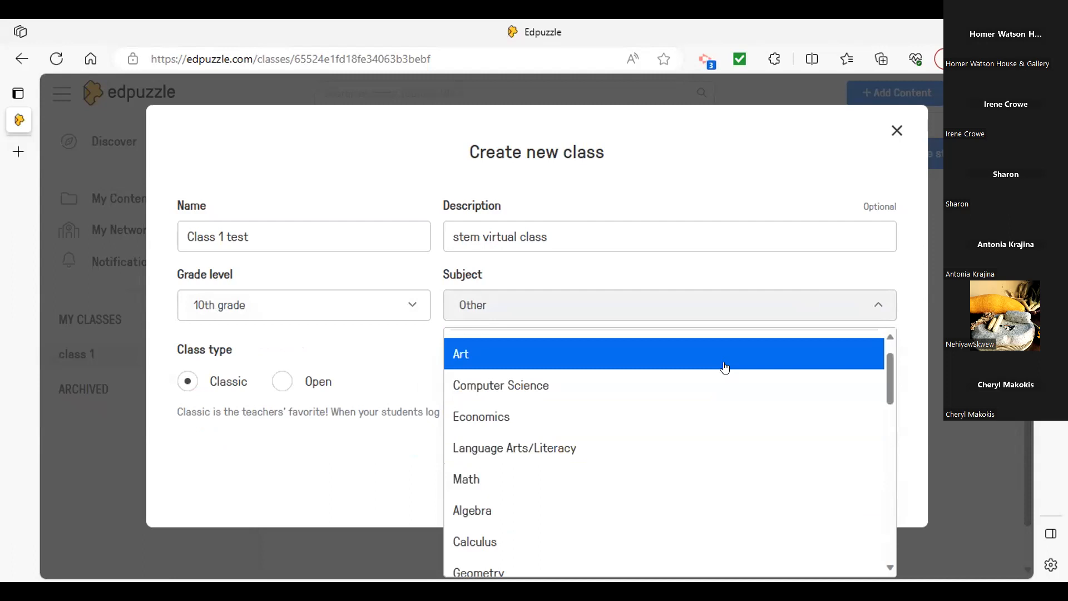
left_click(724, 367)
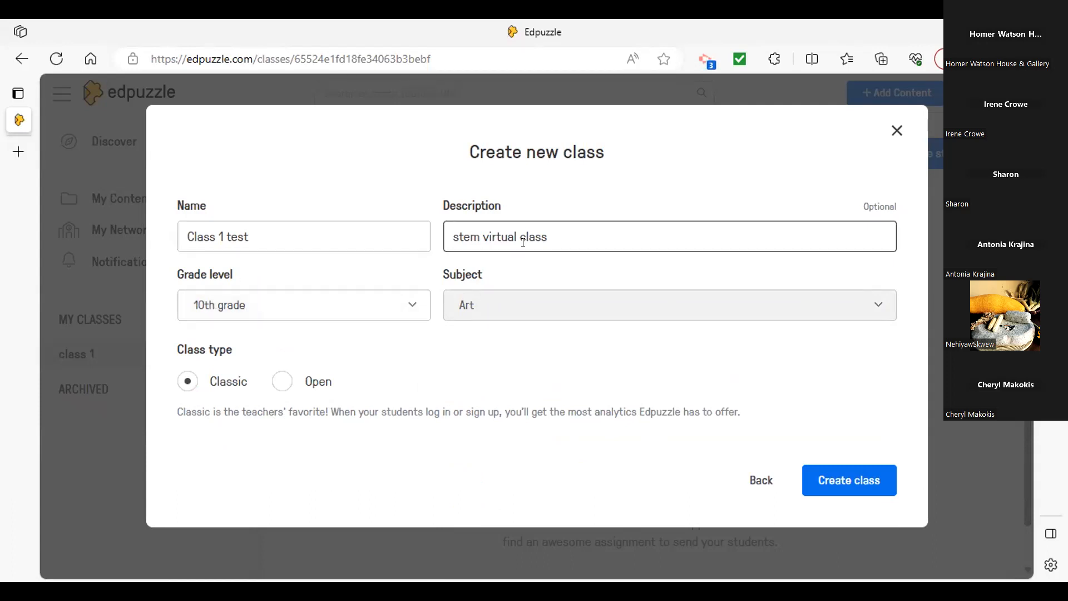
left_click(829, 476)
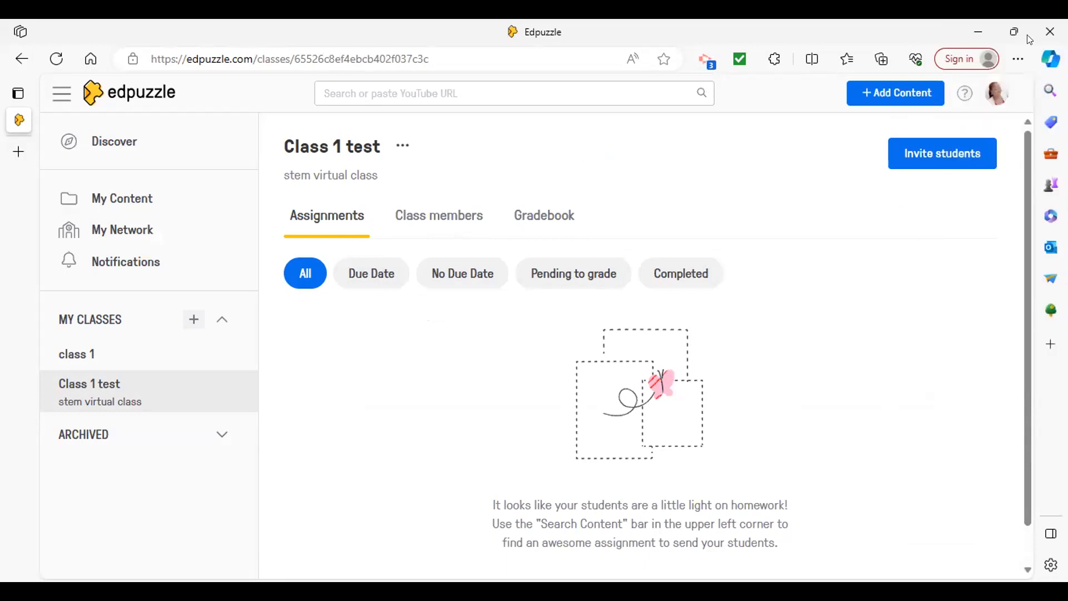
Step: Copy the student invitation link for Class 1 test, try sharing it via email, and close the invitation
left_click(954, 153)
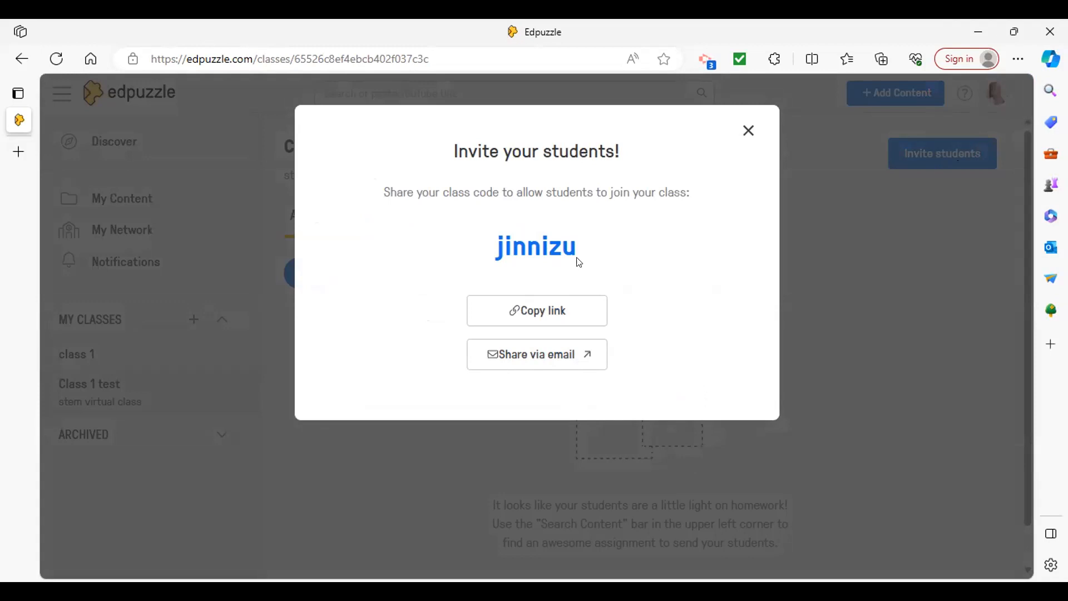
left_click(573, 313)
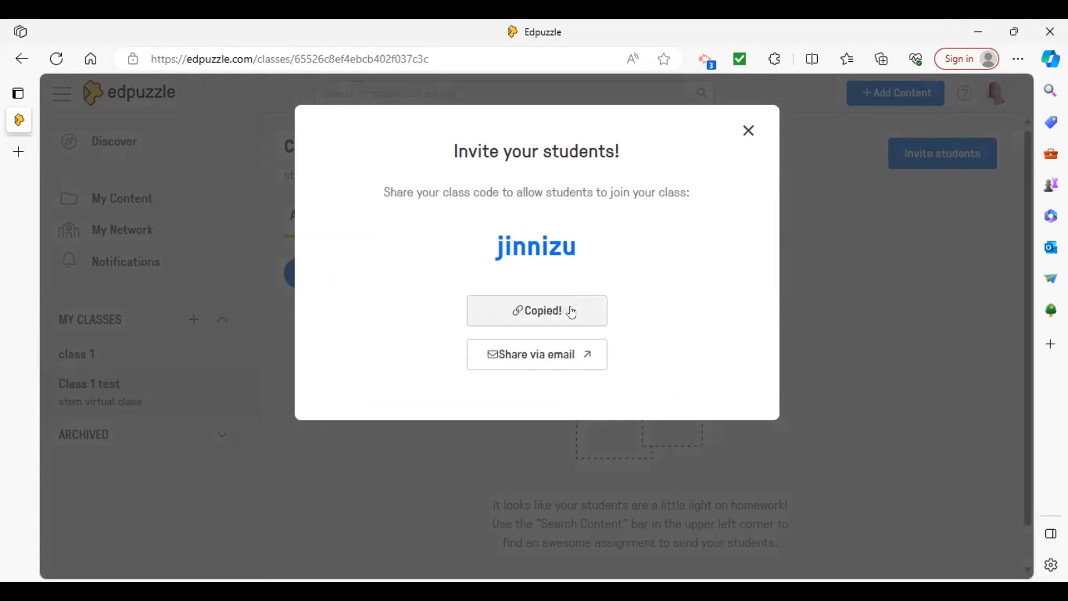
left_click(544, 356)
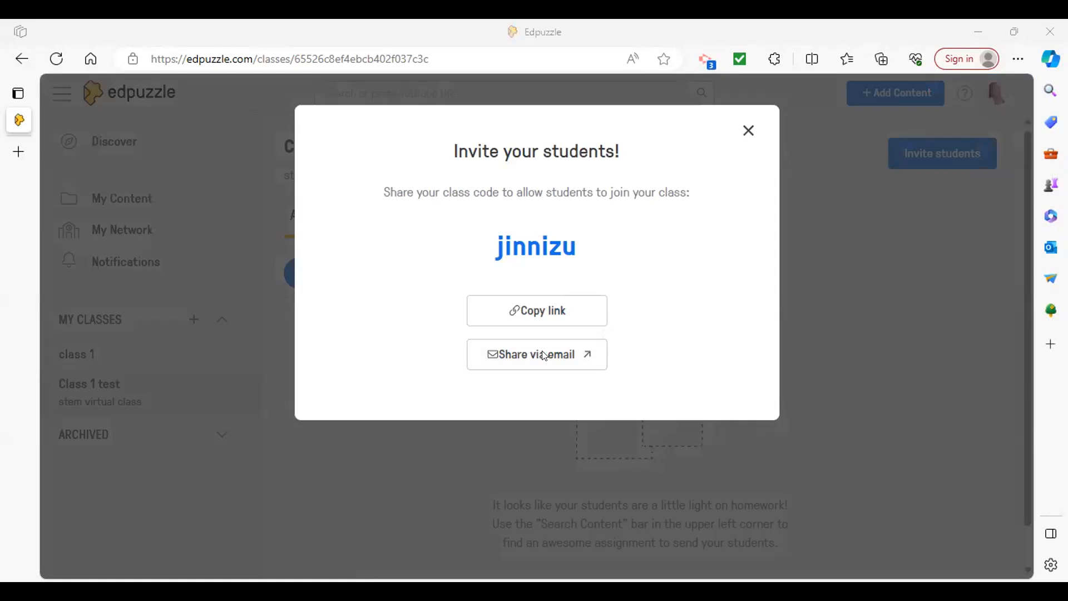
left_click(747, 131)
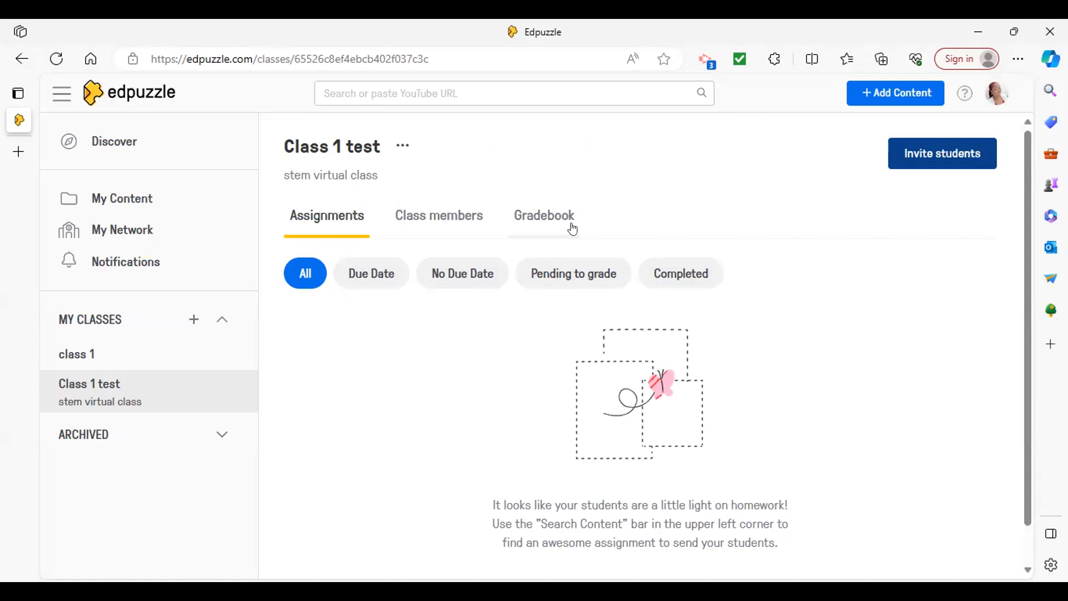
Step: Filter the Class 1 test assignments by Due Date, No Due Date and Pending to grade in turn
left_click(383, 275)
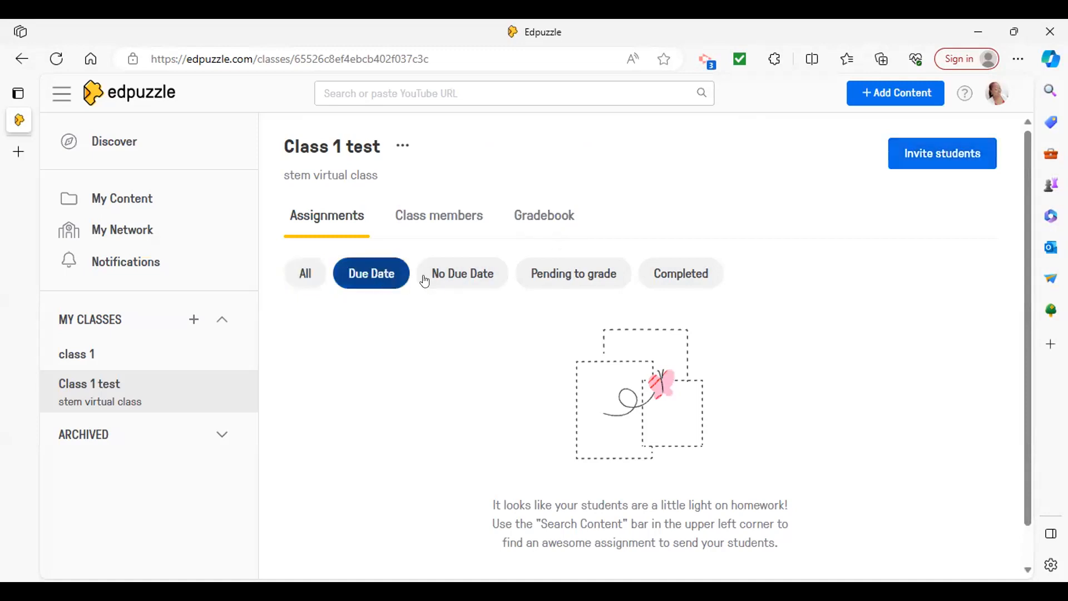
left_click(483, 276)
left_click(574, 276)
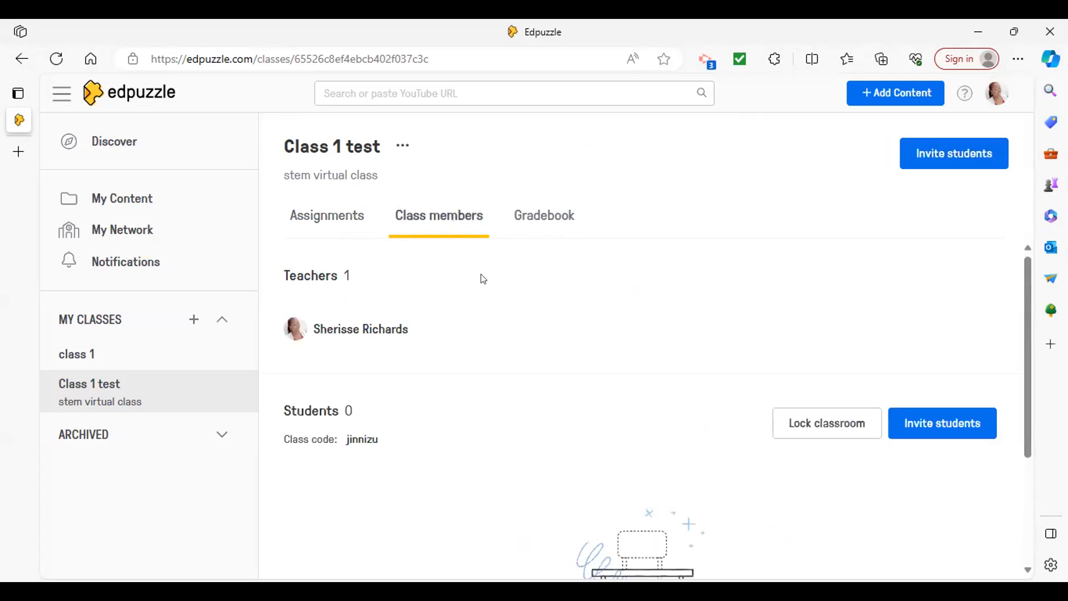
Step: Review the class members of Class 1 test, view the student invitation options and close them
scroll(792, 462, "down", 3)
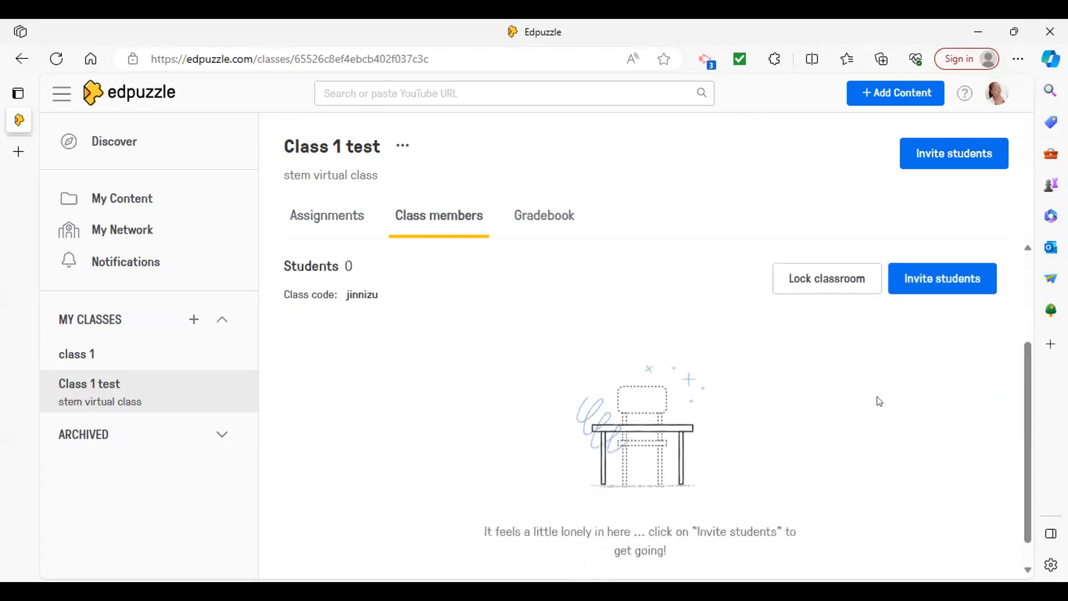
left_click(933, 276)
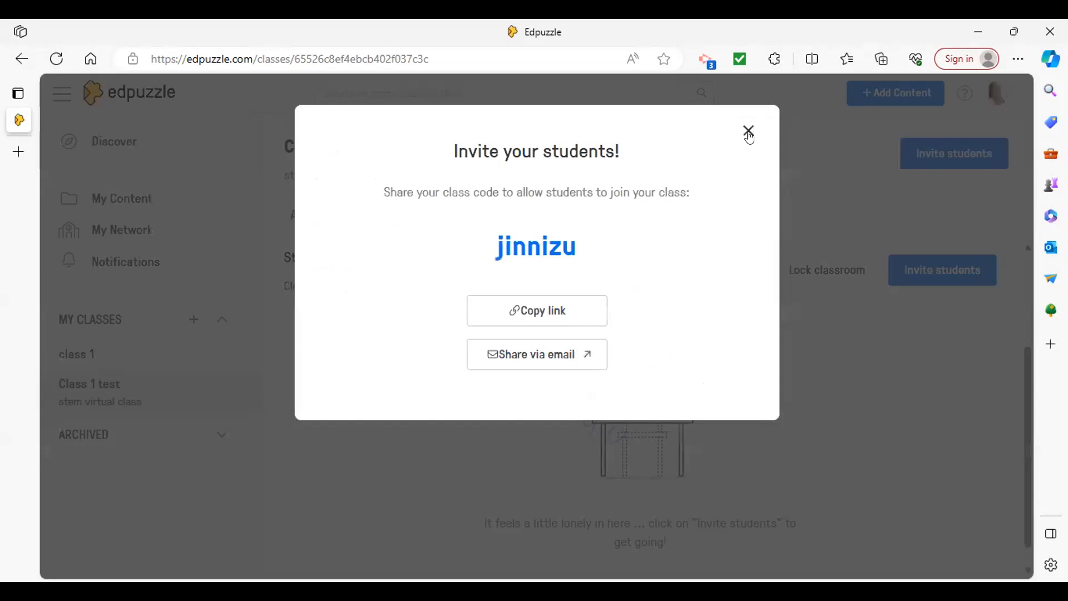
left_click(746, 134)
Step: Open the Gradebook of Class 1 test and look over its date range and contents
left_click(565, 223)
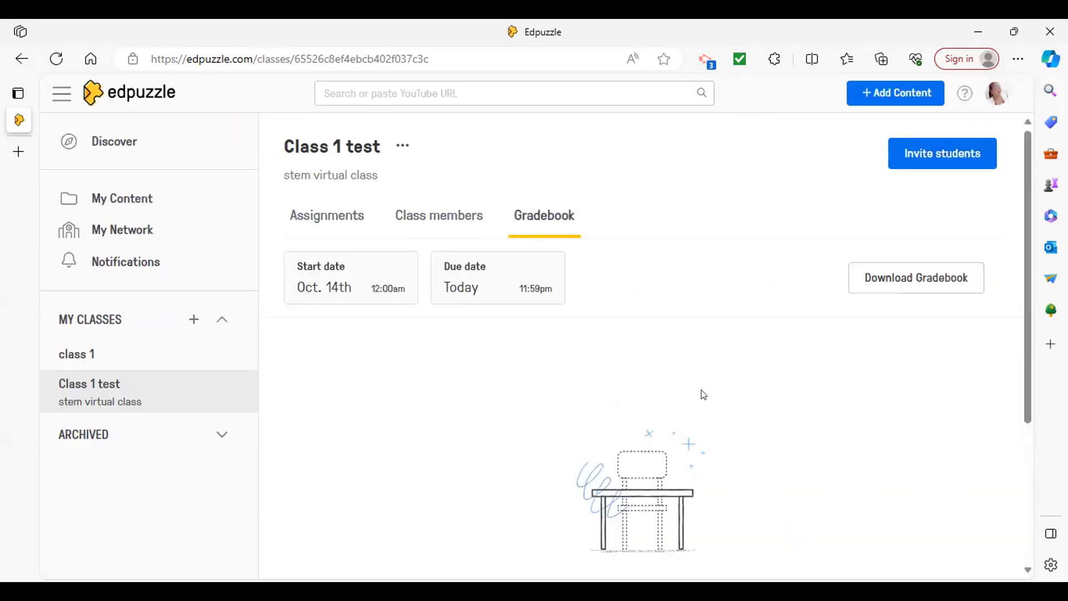
scroll(703, 395, "down", 3)
scroll(704, 395, "up", 3)
Step: Discover video content to add, look over the Subjects filter options for community videos and close the list
left_click(896, 93)
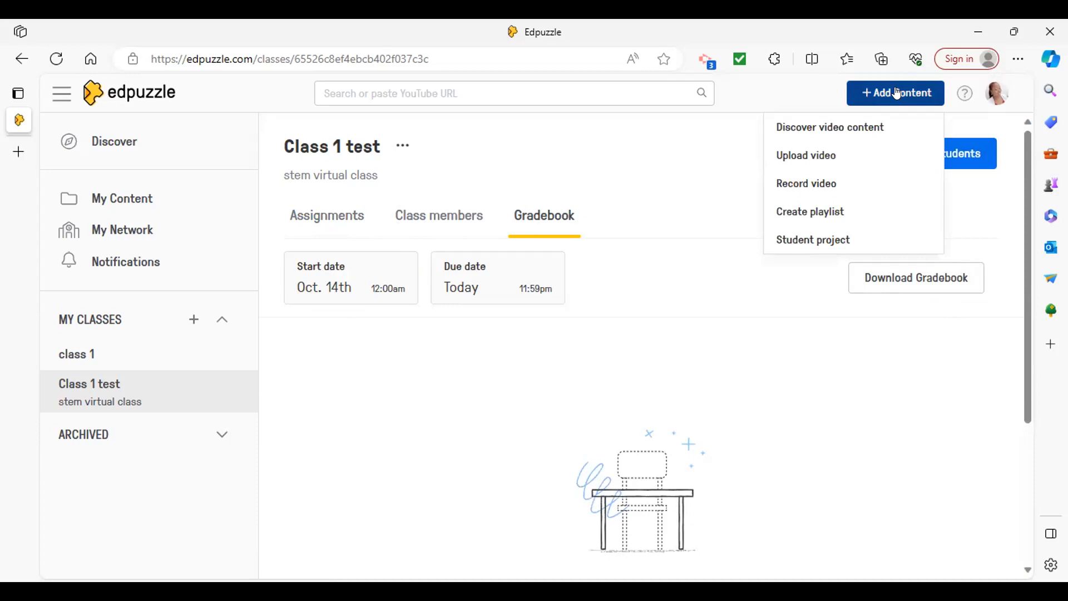
left_click(863, 126)
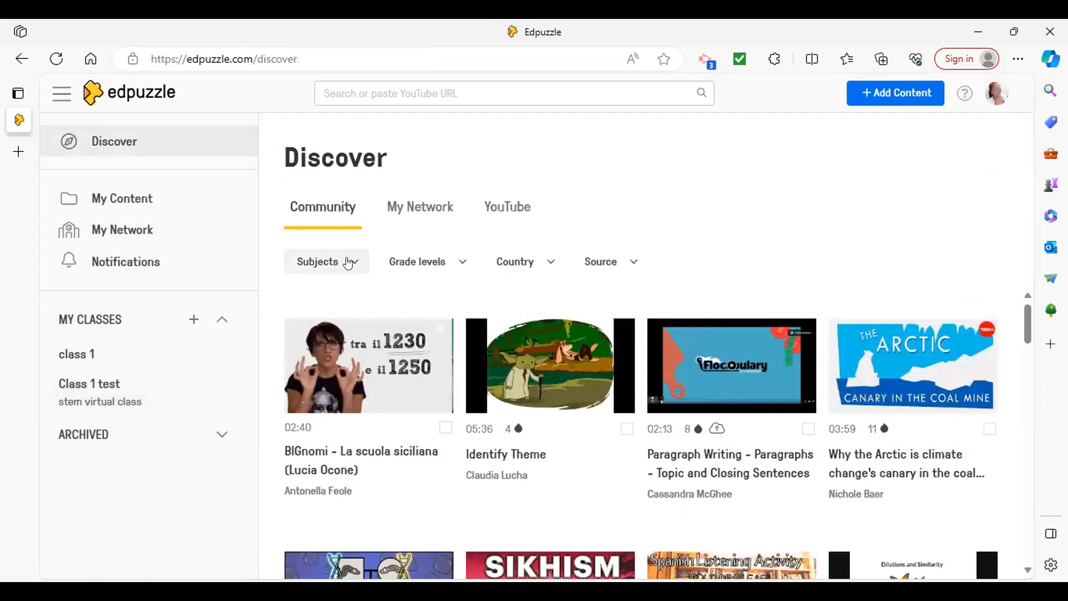
left_click(348, 263)
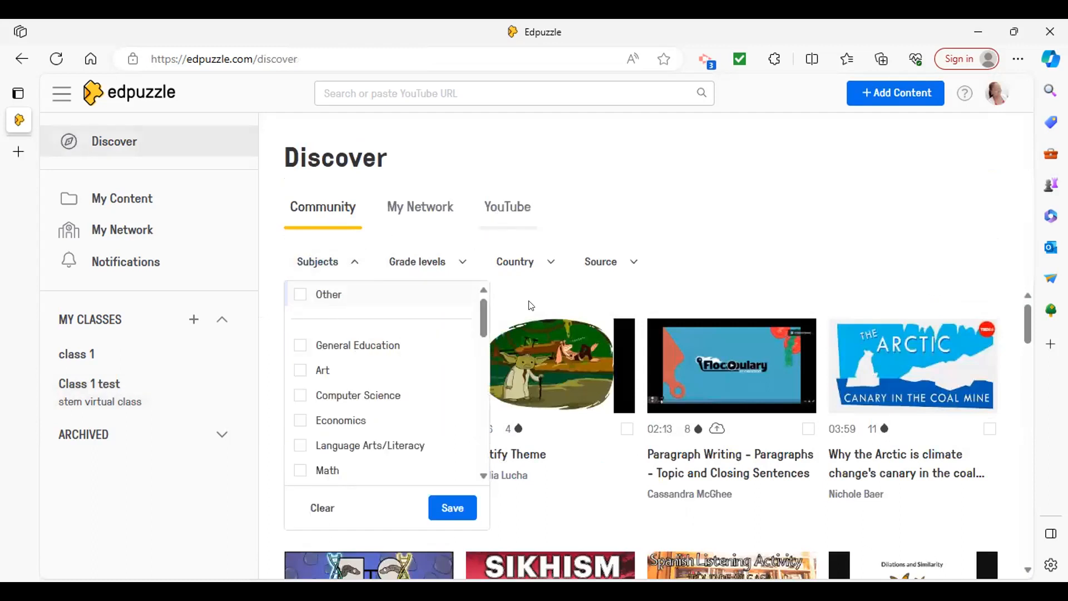
scroll(623, 425, "down", 2)
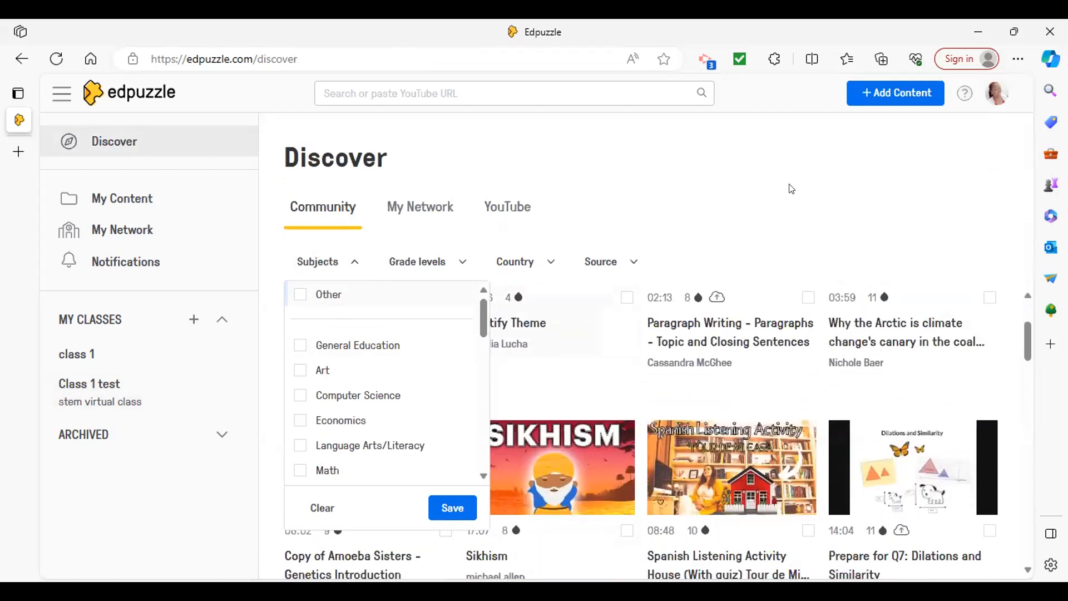
left_click(781, 212)
Step: Browse the community videos and open the preview of "Copy of Amoeba Sisters - Genetics Introduction"
scroll(589, 473, "down", 1)
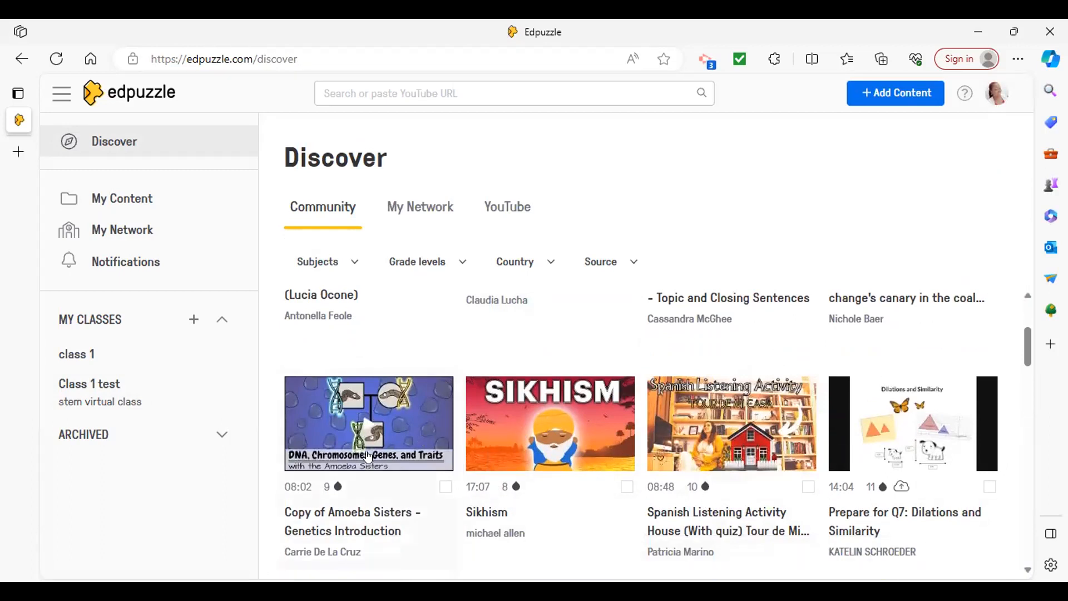
scroll(912, 457, "up", 3)
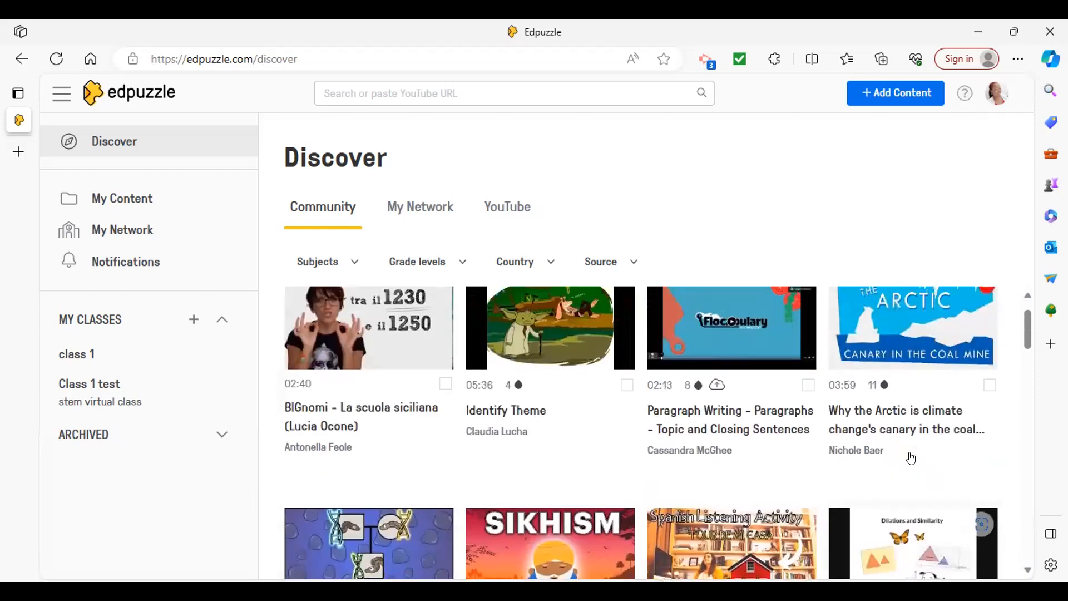
scroll(912, 456, "down", 2)
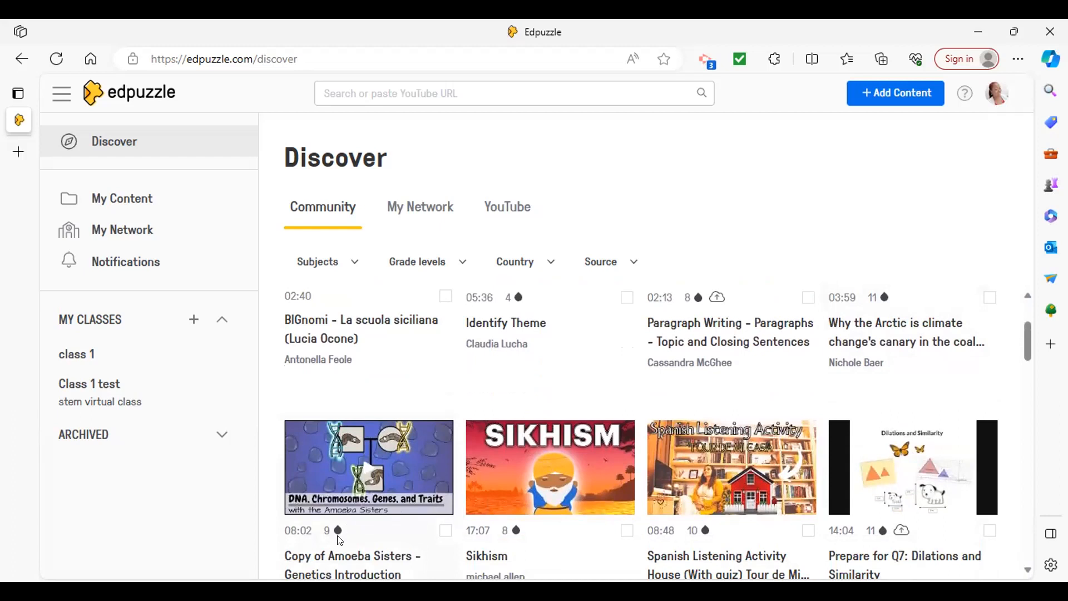
mouse_move(340, 531)
scroll(342, 553, "down", 1)
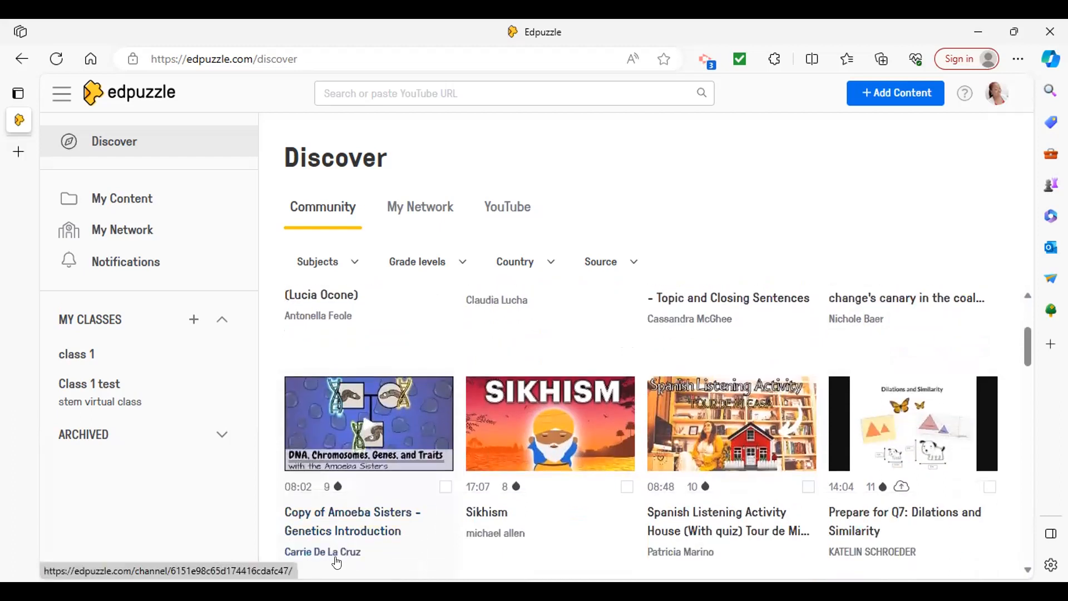
mouse_move(342, 490)
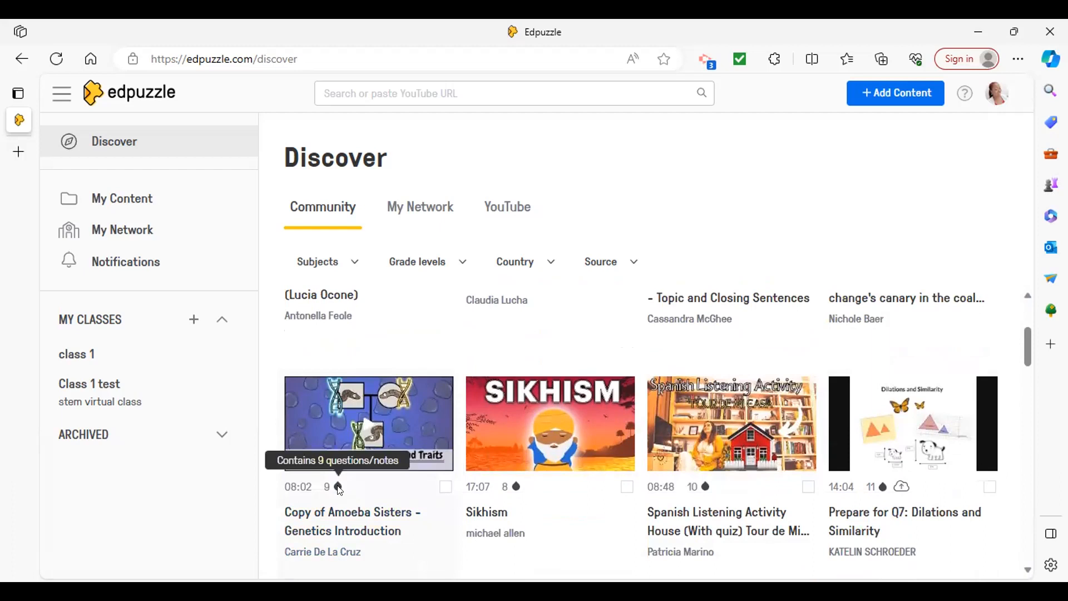
left_click(401, 418)
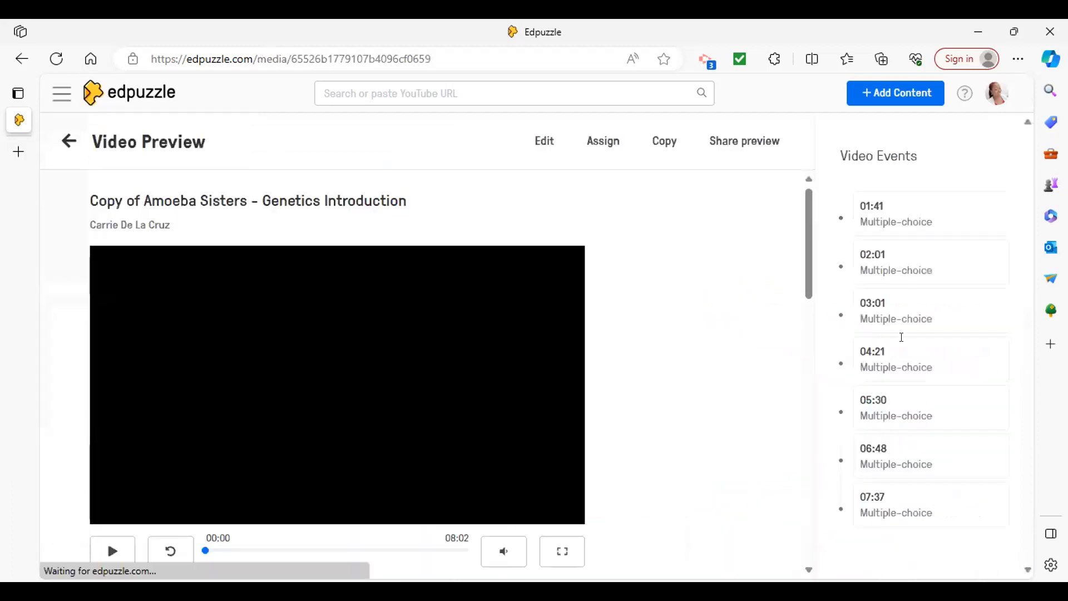
Step: Play the start of the genetics video, pause it, and look over its question markers and other versions
scroll(733, 404, "down", 3)
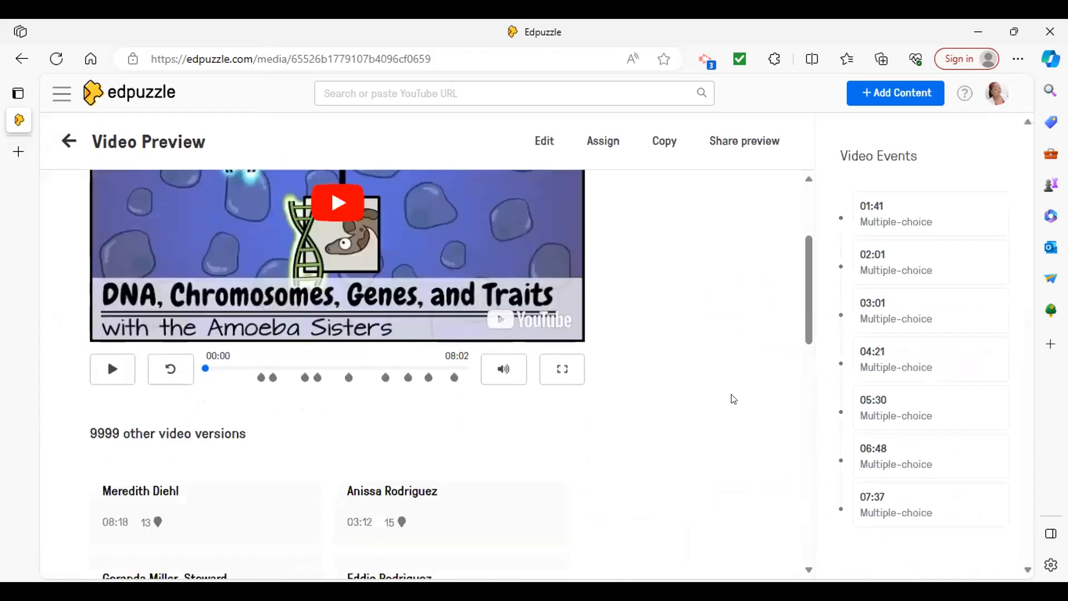
scroll(733, 398, "up", 3)
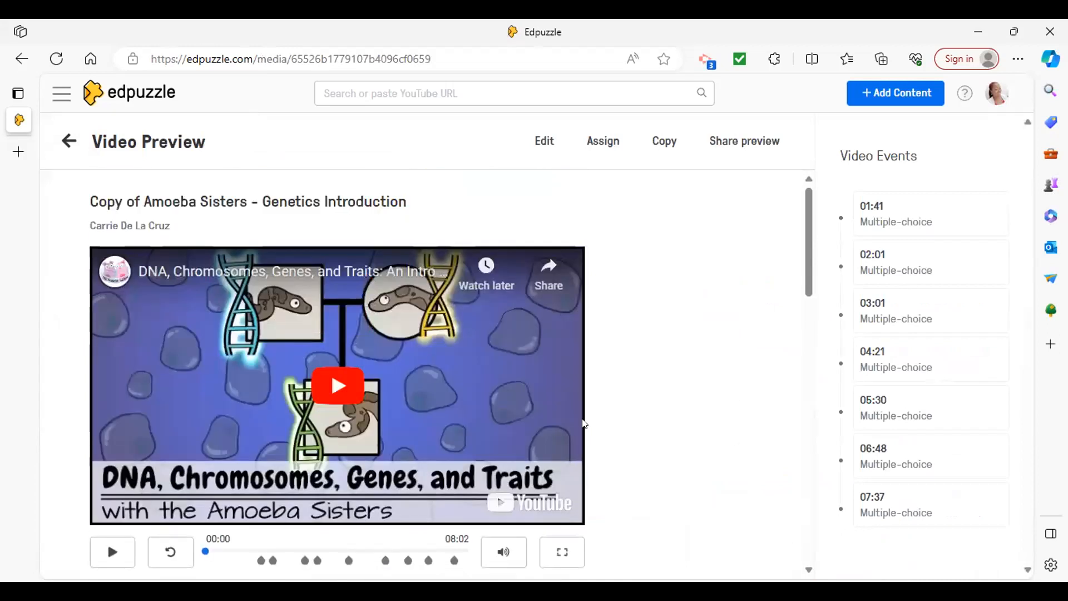
left_click(344, 390)
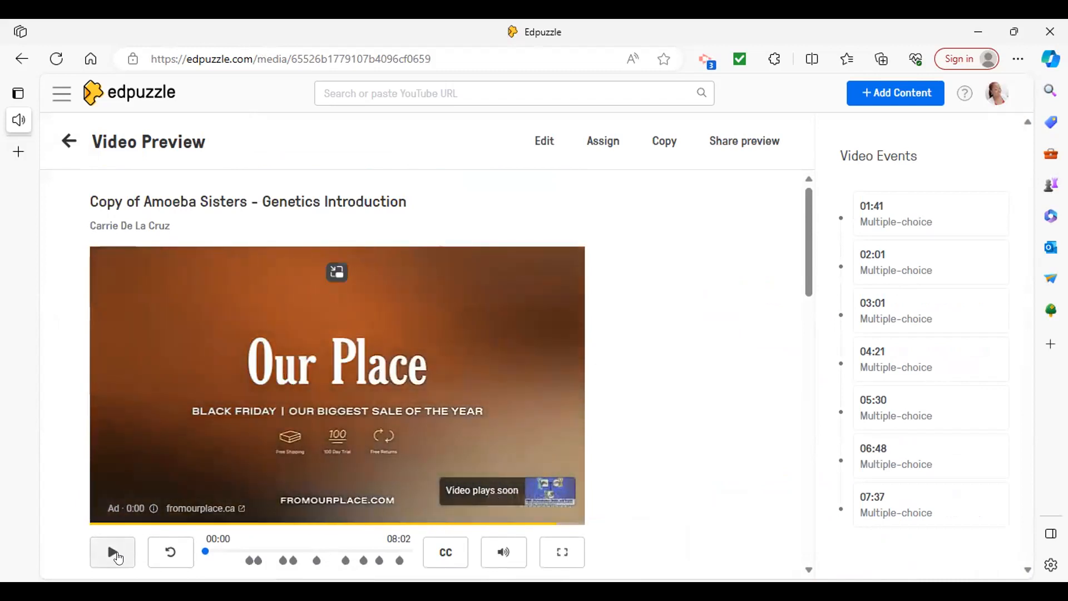
left_click(115, 555)
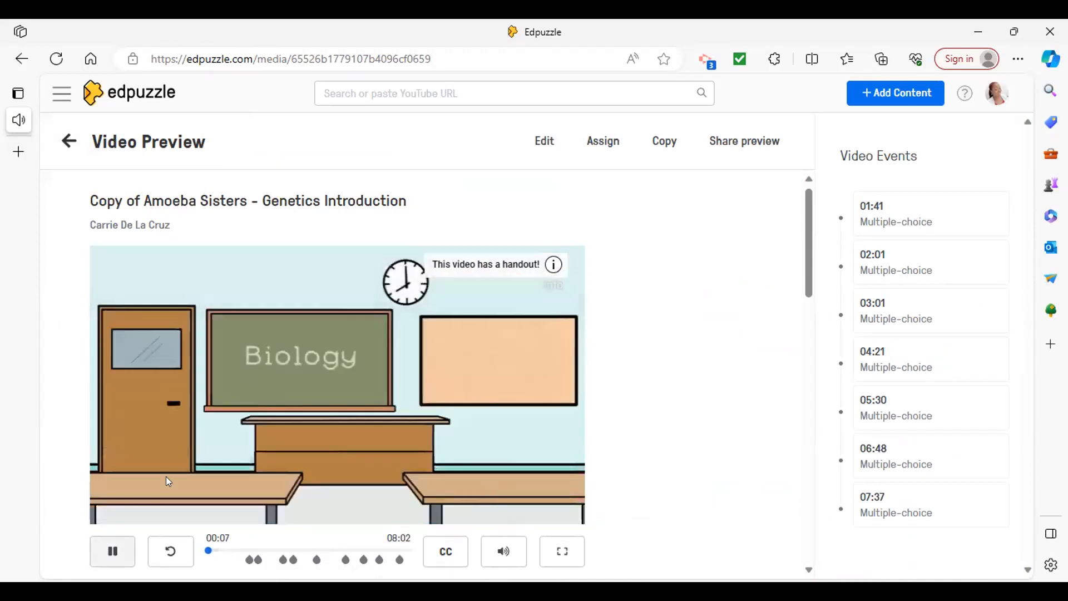
left_click(111, 551)
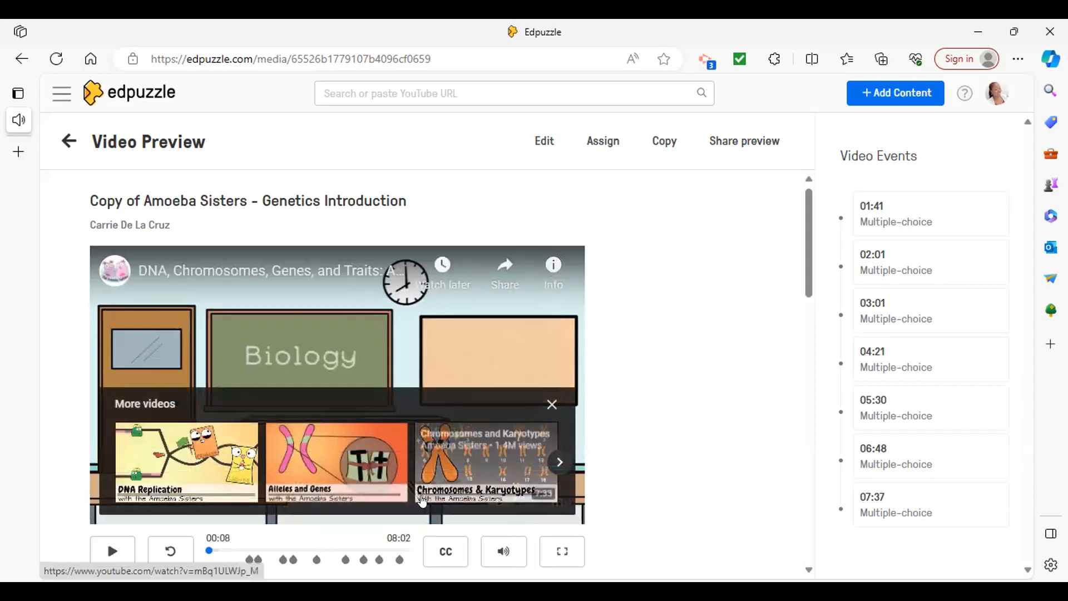
scroll(417, 530, "down", 6)
scroll(418, 530, "up", 6)
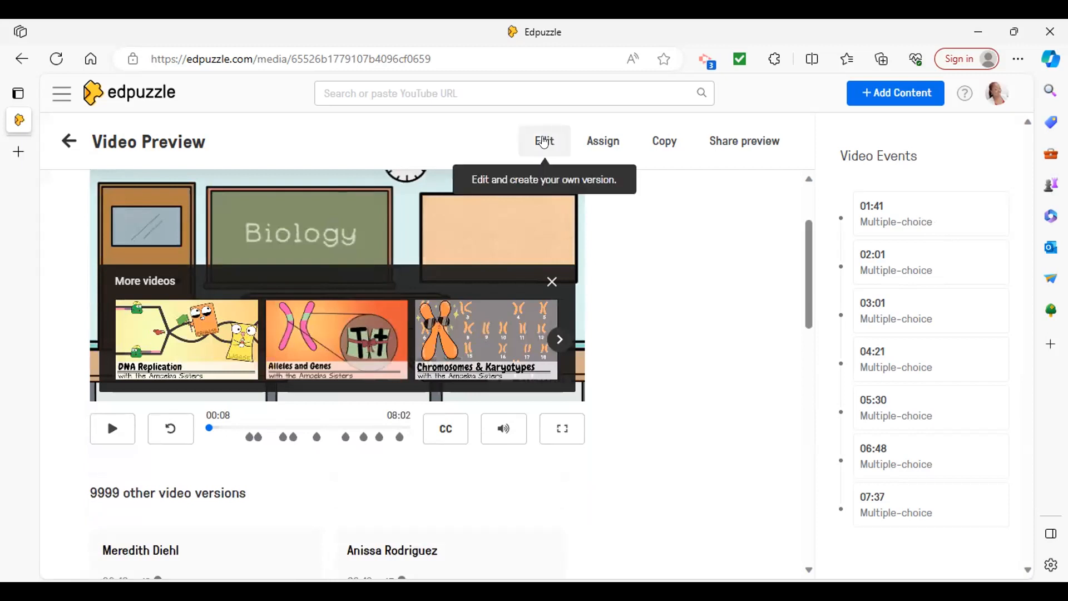
Step: Create an editable version of the genetics video and review its existing multiple-choice questions and notes alongside the Cut timeline
left_click(544, 141)
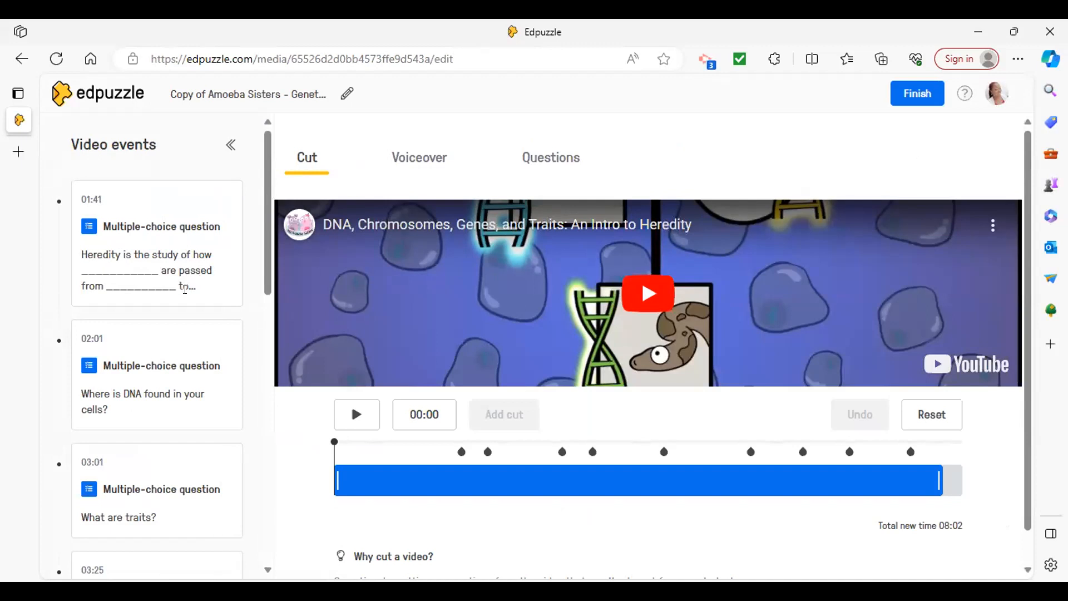
scroll(182, 352, "down", 3)
scroll(192, 234, "up", 3)
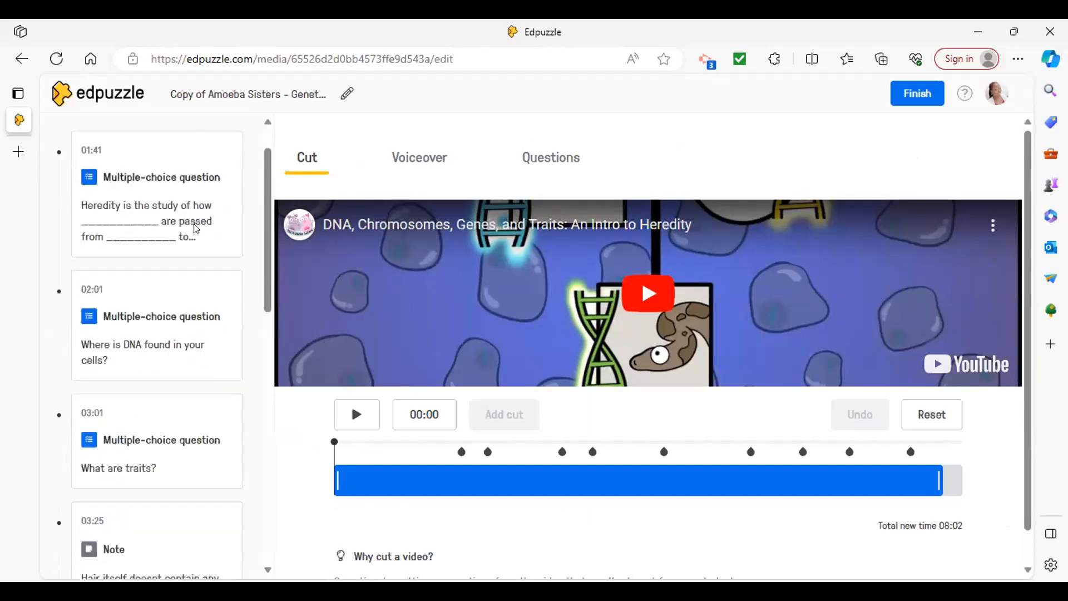
scroll(193, 241, "down", 12)
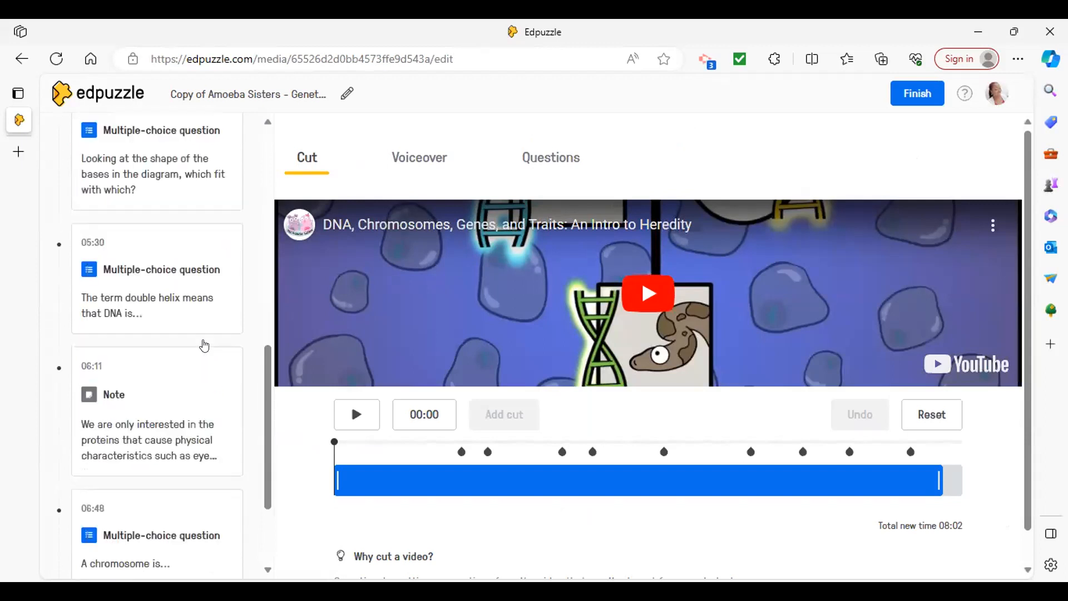
scroll(209, 374, "up", 12)
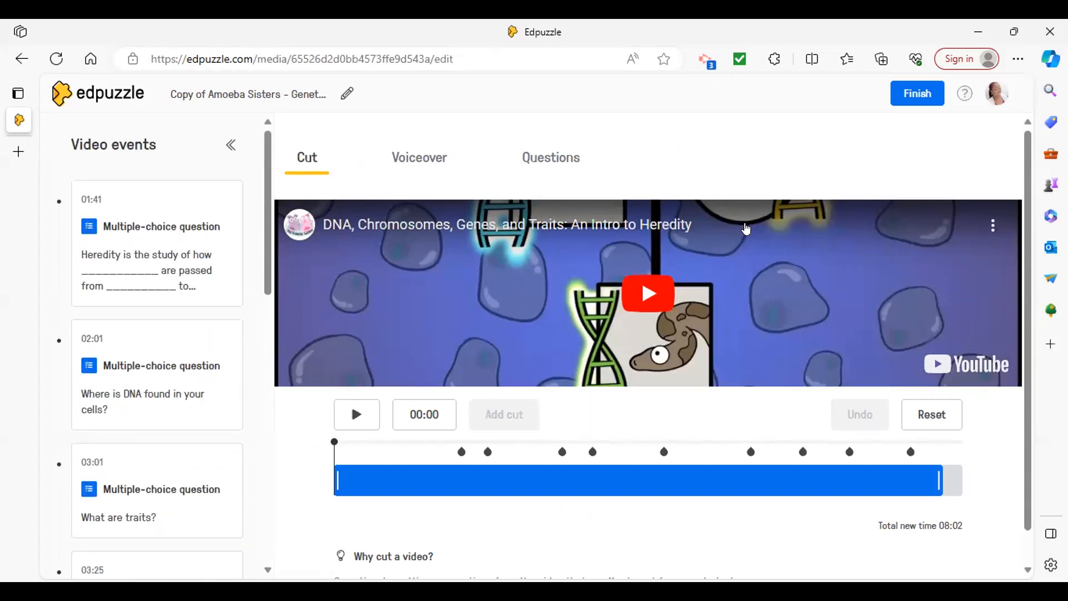
scroll(375, 509, "down", 1)
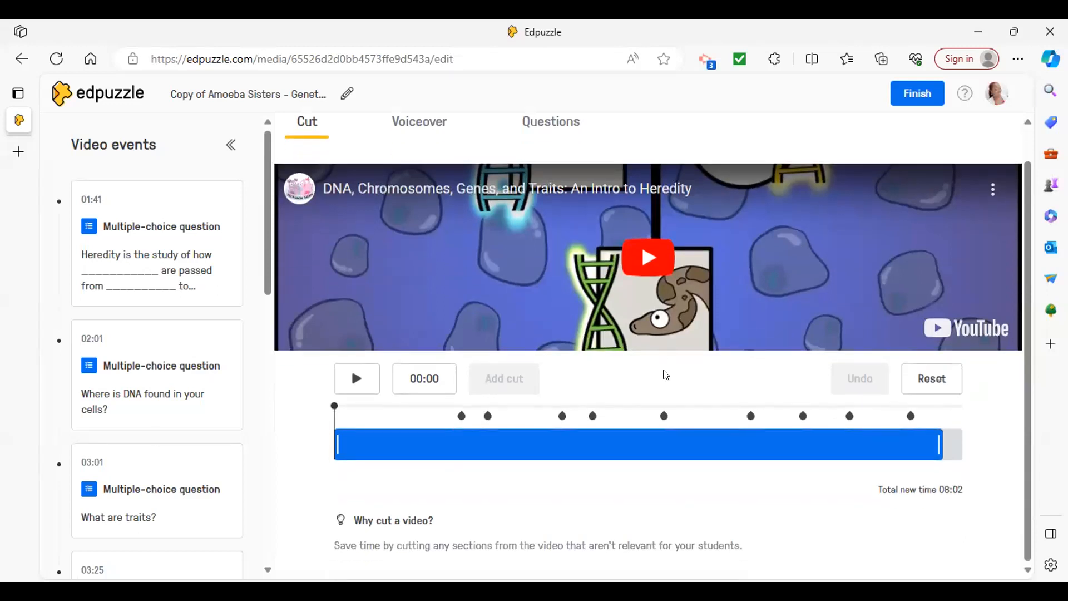
scroll(143, 382, "down", 10)
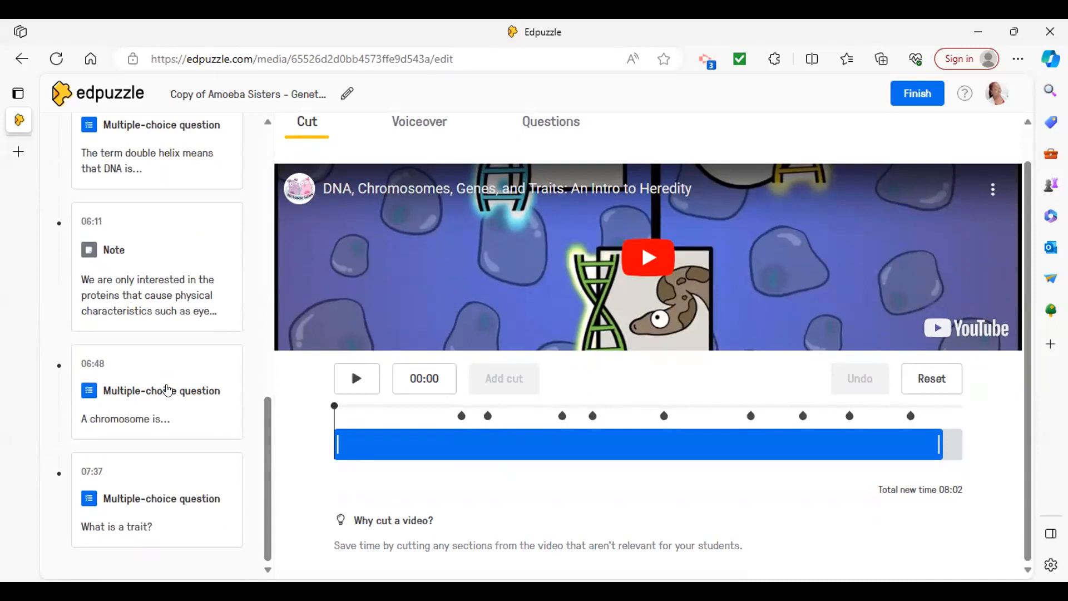
scroll(181, 373, "up", 6)
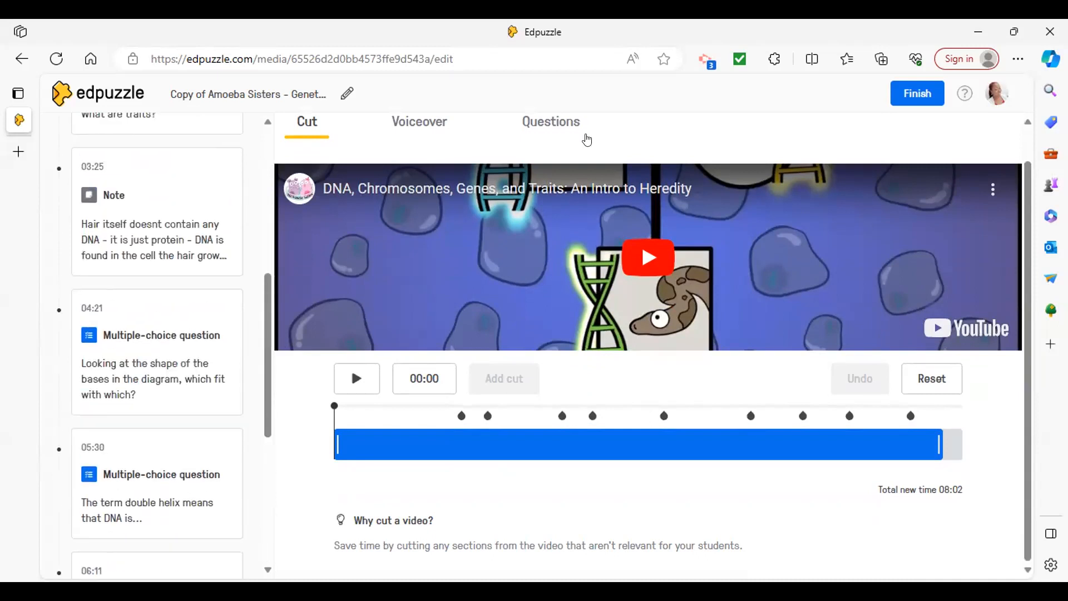
scroll(586, 140, "up", 1)
Step: Check the video's Voiceover section and open a blank multiple-choice question form at 00:00
left_click(430, 157)
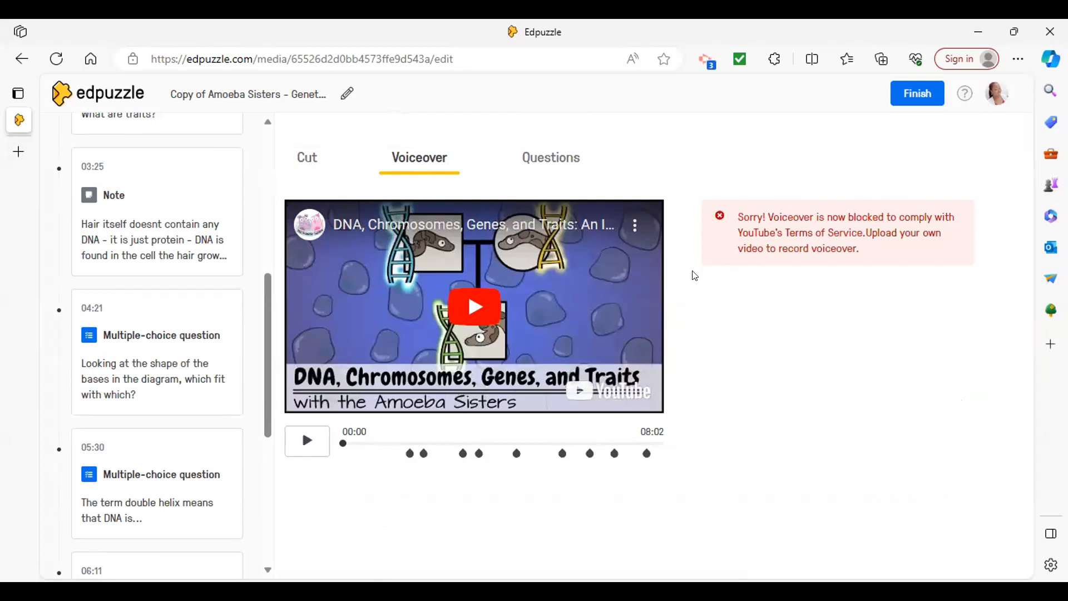
left_click(554, 159)
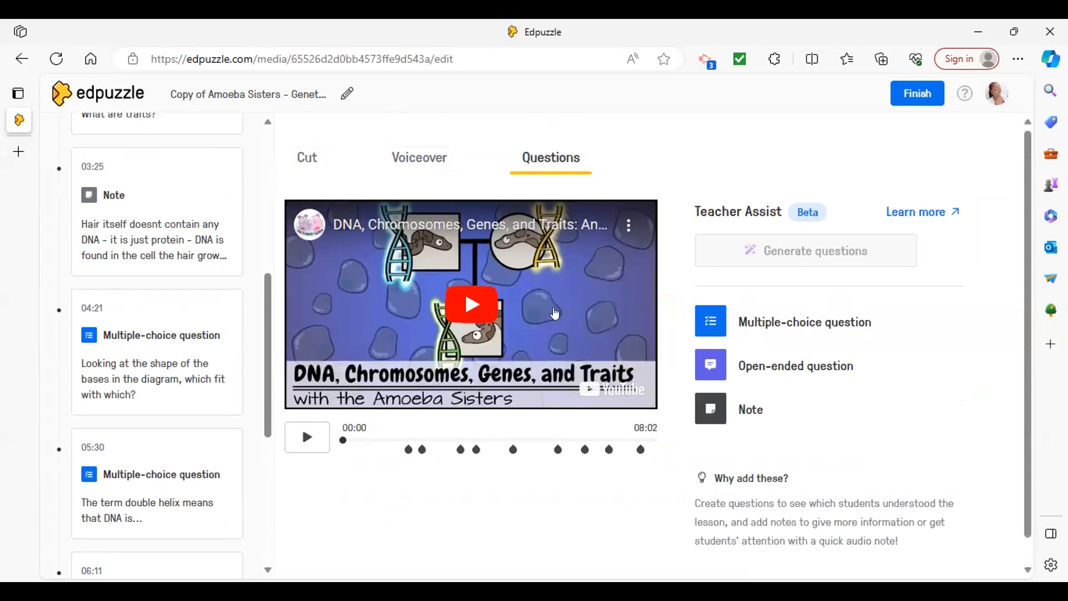
left_click(796, 324)
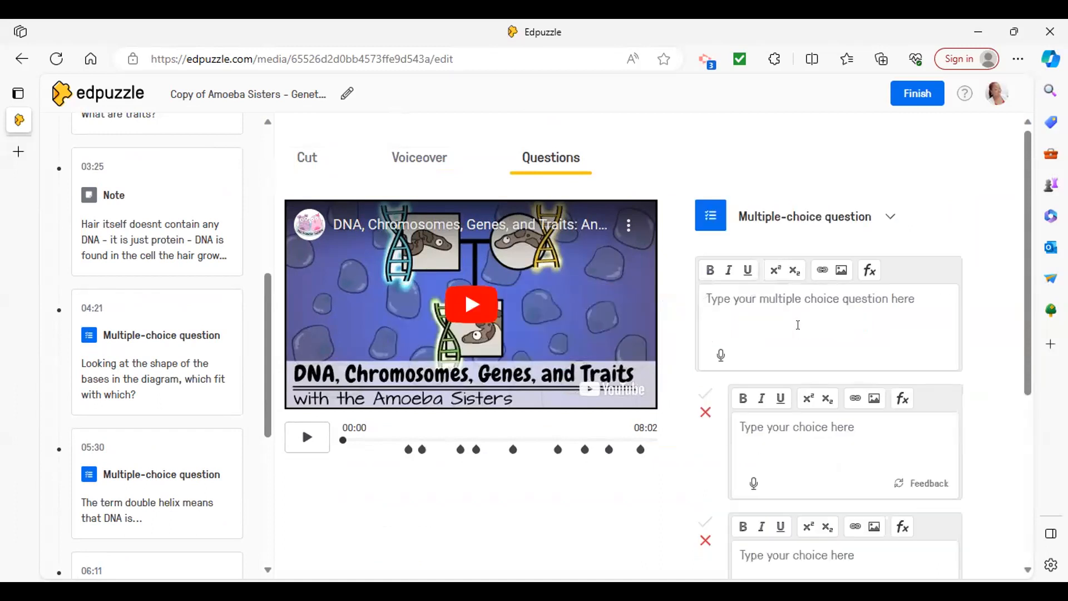
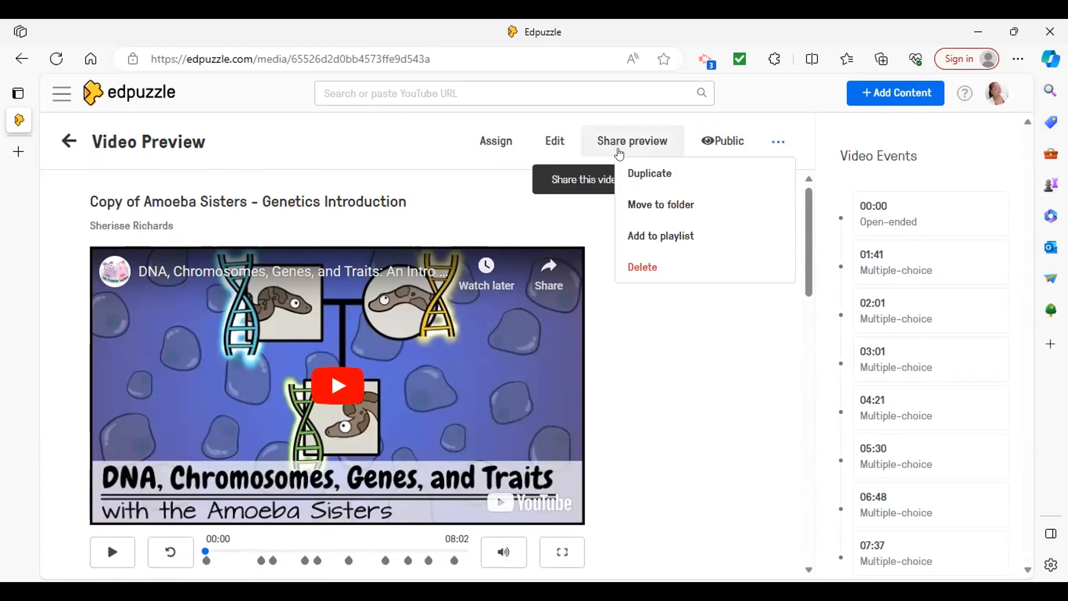
Step: View the video's share preview options, select the preview link for colleagues, and close the sharing window
left_click(627, 143)
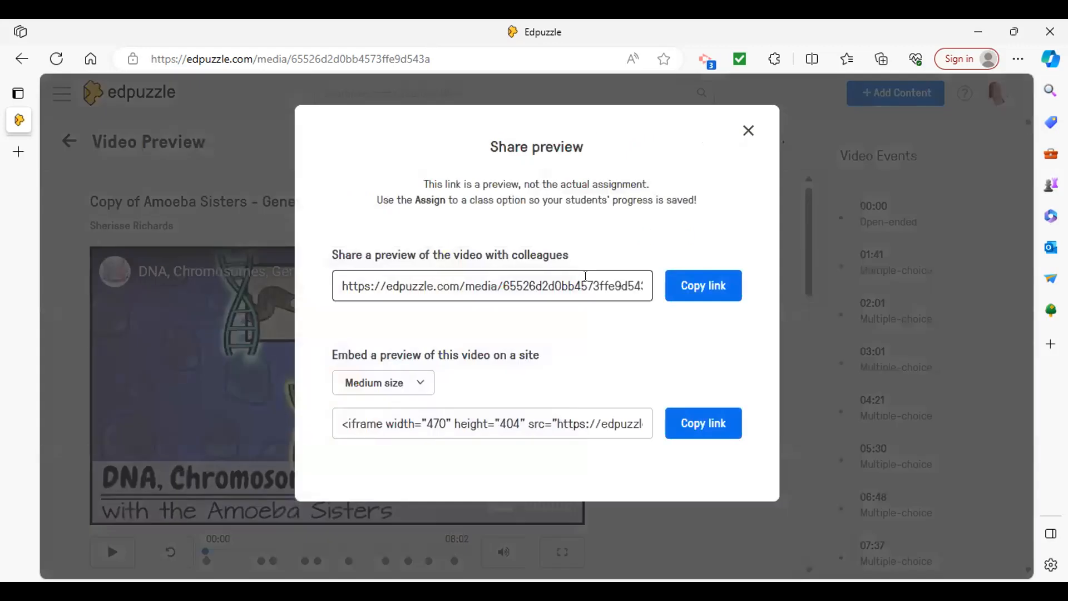
left_click_drag(333, 277, 734, 310)
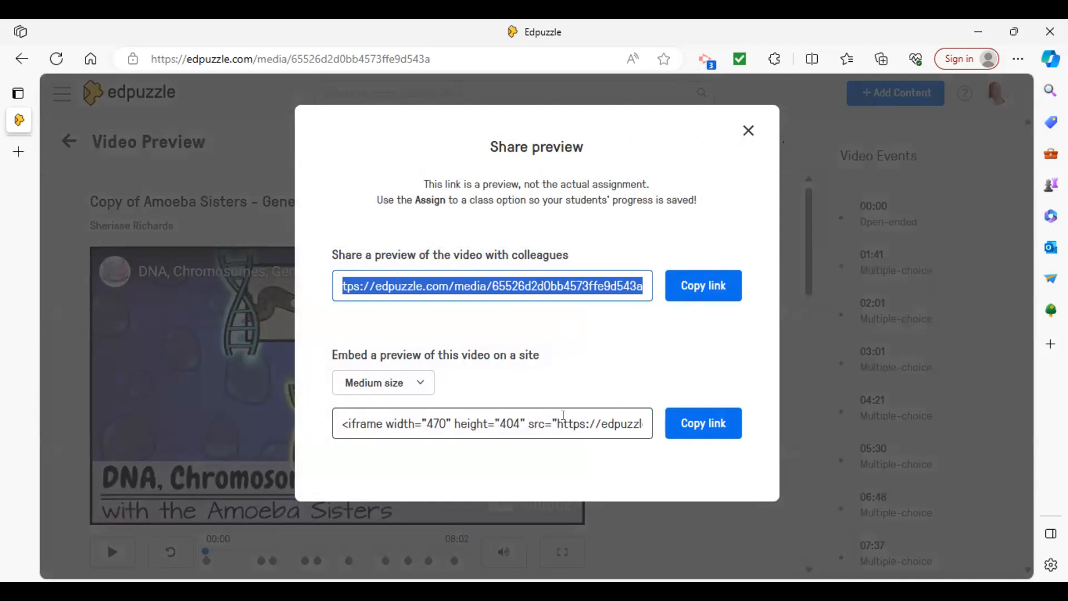
left_click(748, 129)
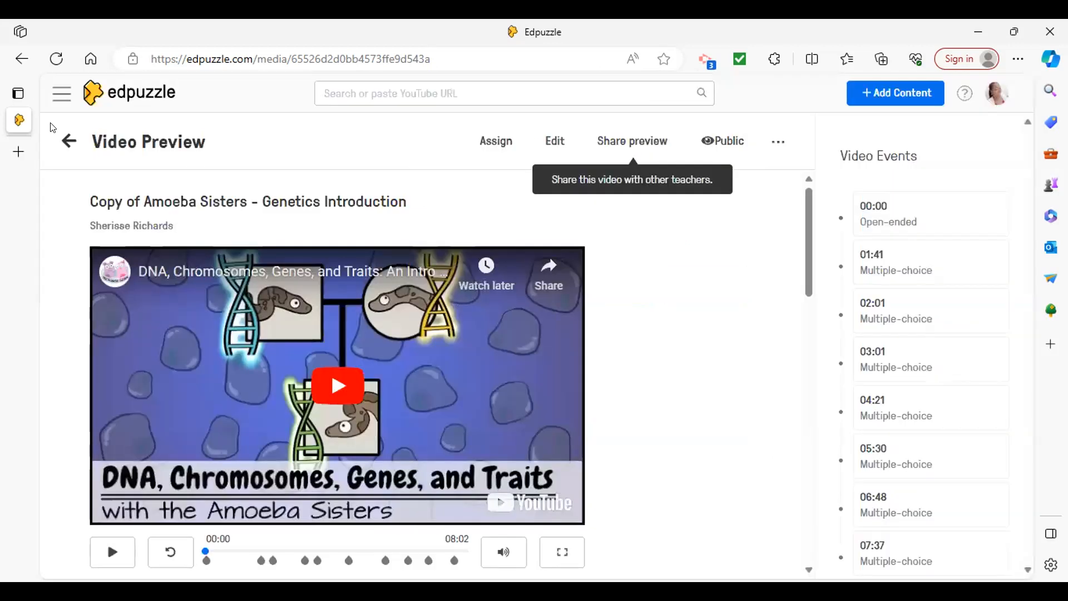
Step: Leave the genetics video preview, return to the Discover page and view the Class 1 test gradebook
left_click(69, 143)
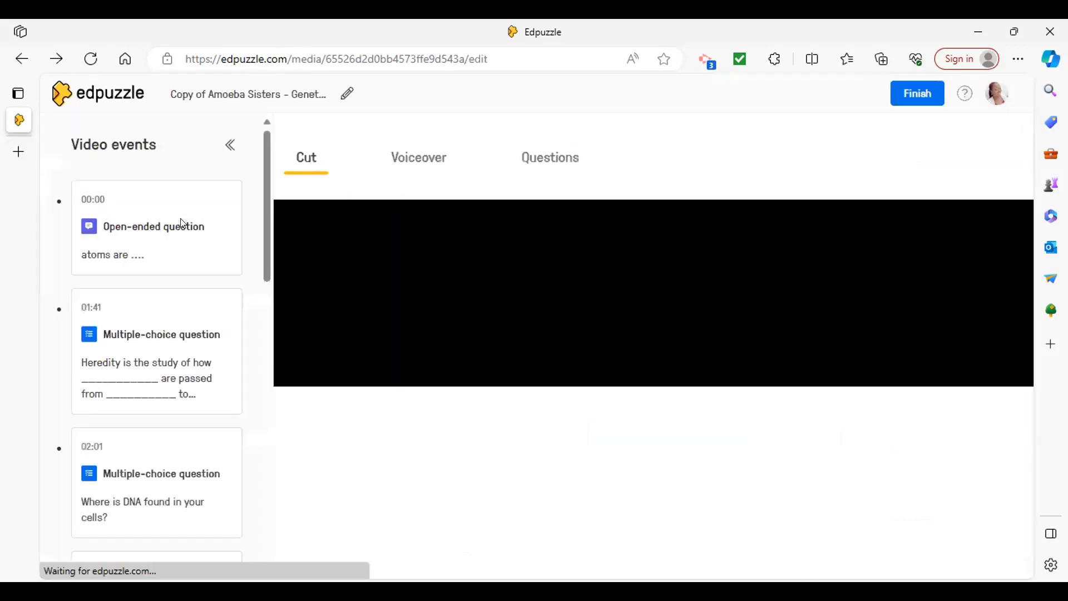
left_click(124, 94)
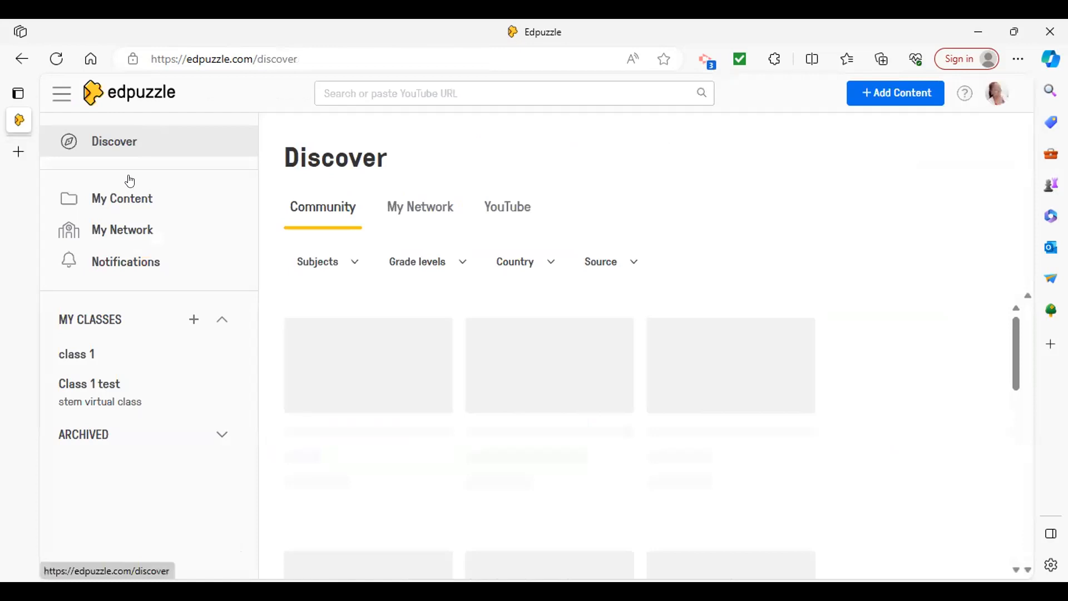
left_click(126, 393)
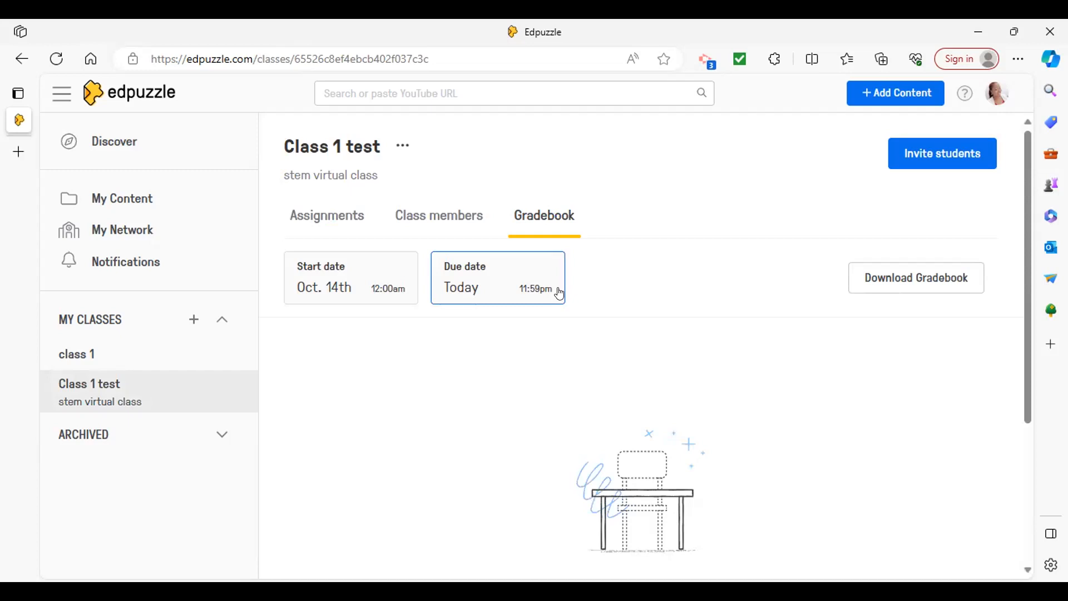
Step: Explore the class's content-adding options by viewing Discover video content and the Upload video page
left_click(886, 96)
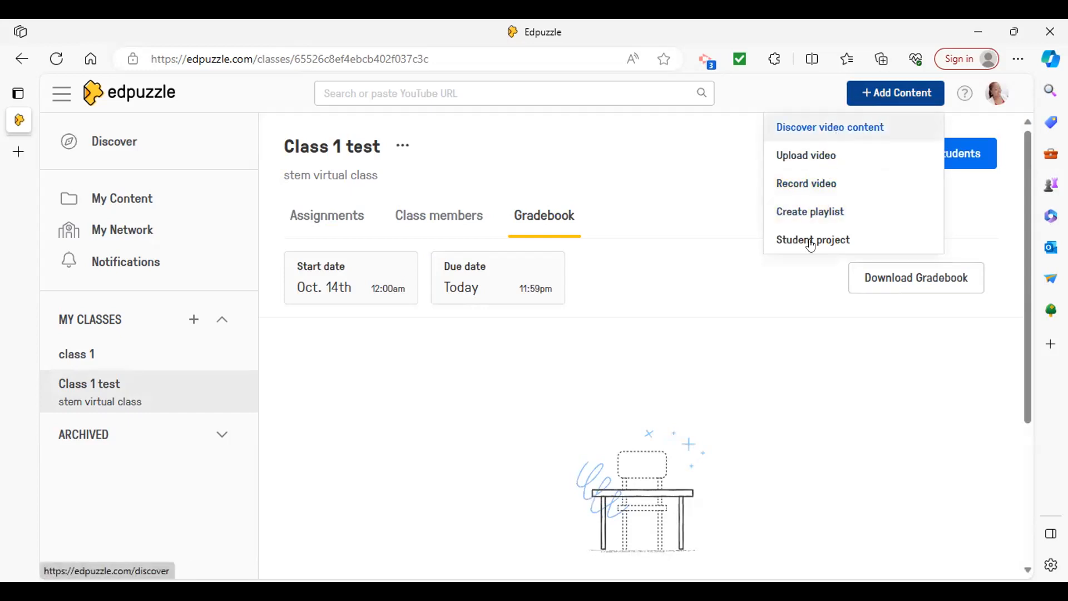
left_click(835, 130)
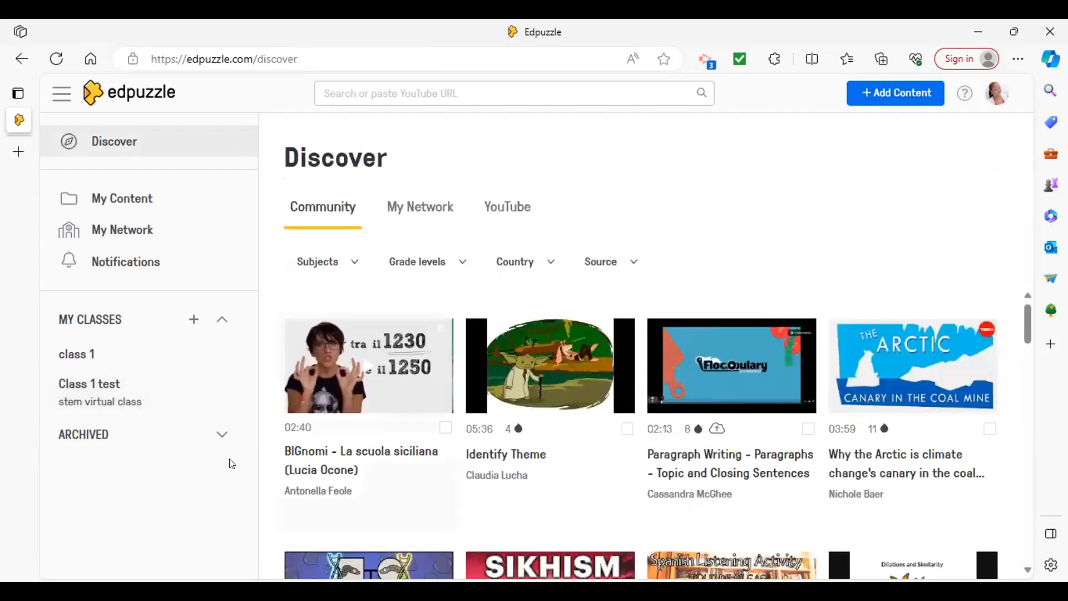
left_click(105, 385)
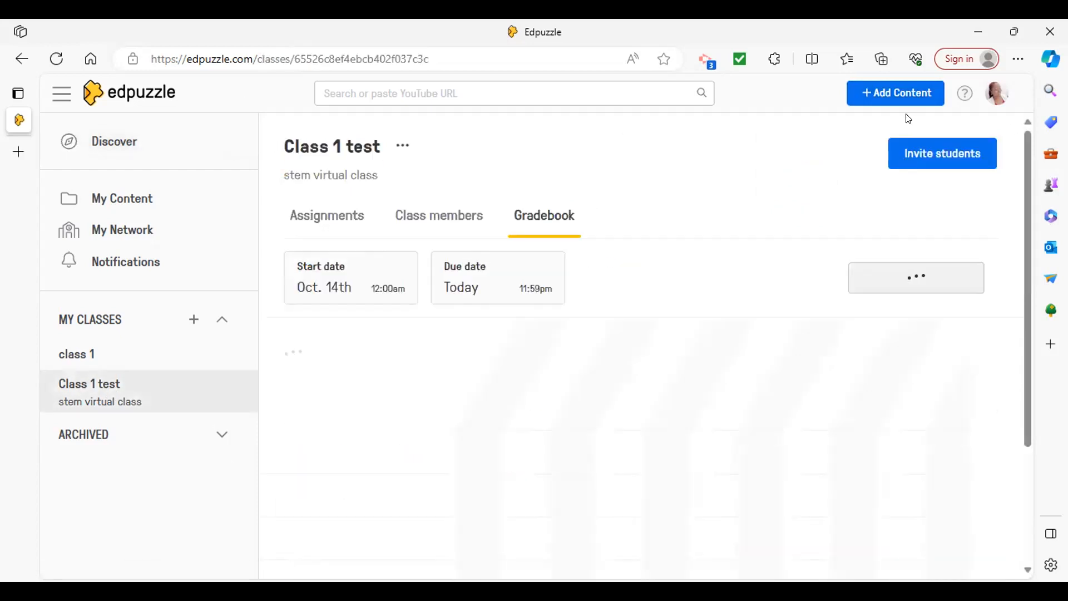
left_click(908, 93)
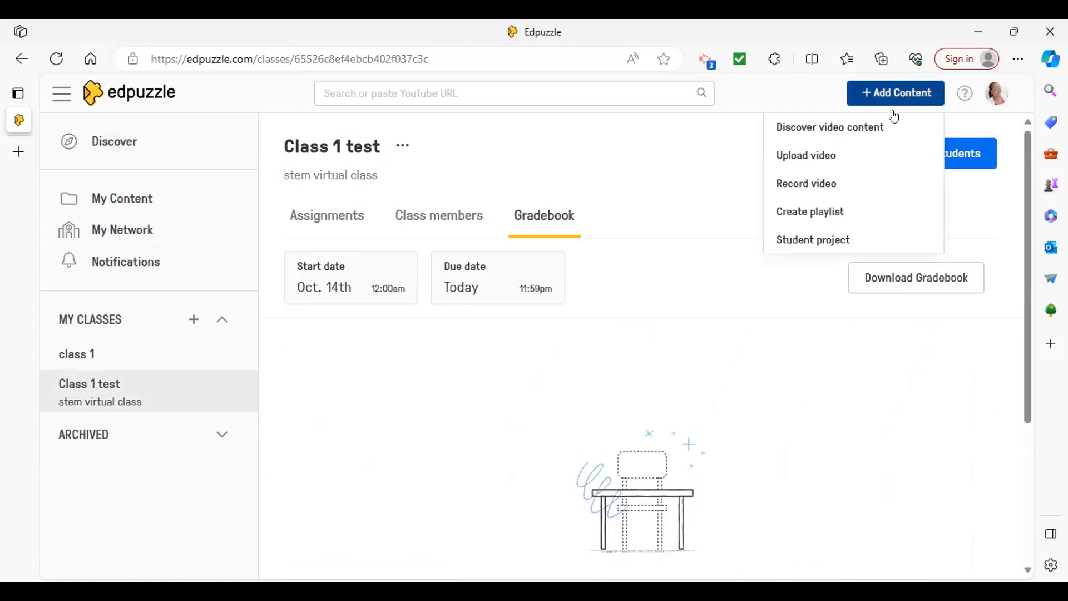
left_click(858, 157)
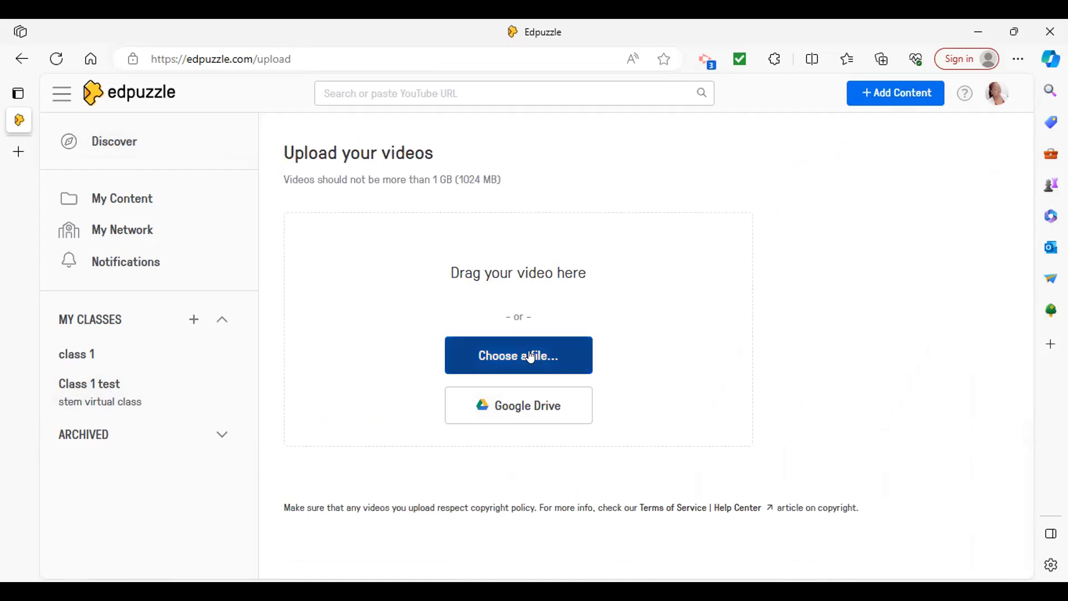
Step: Show only Videos in My Content and view the first "Copy of Themes and Theme Statements.- 7th grade ELA" video's preview
left_click(107, 380)
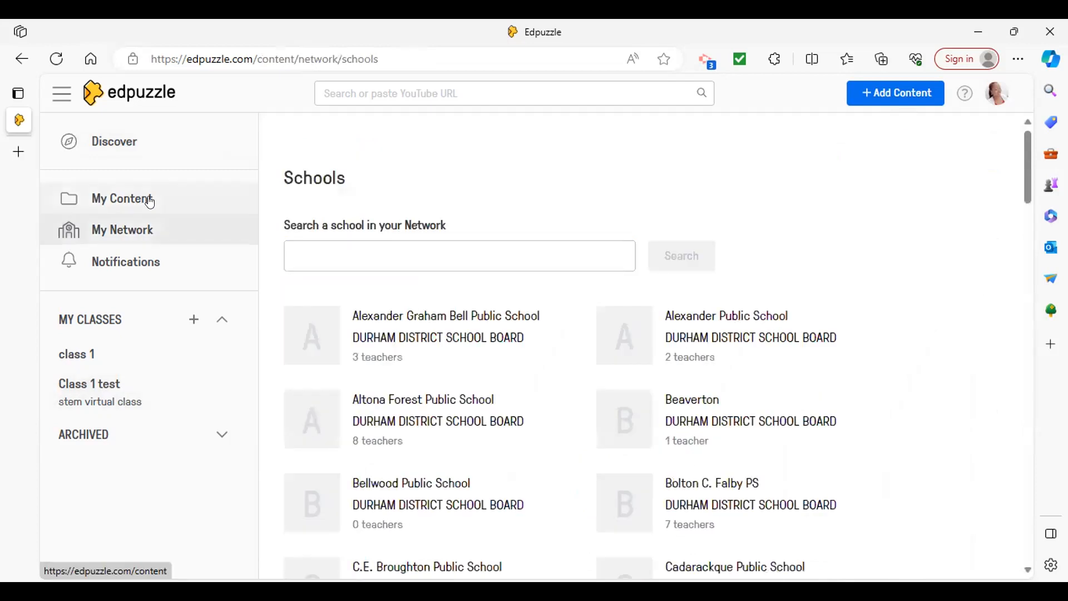
left_click(151, 200)
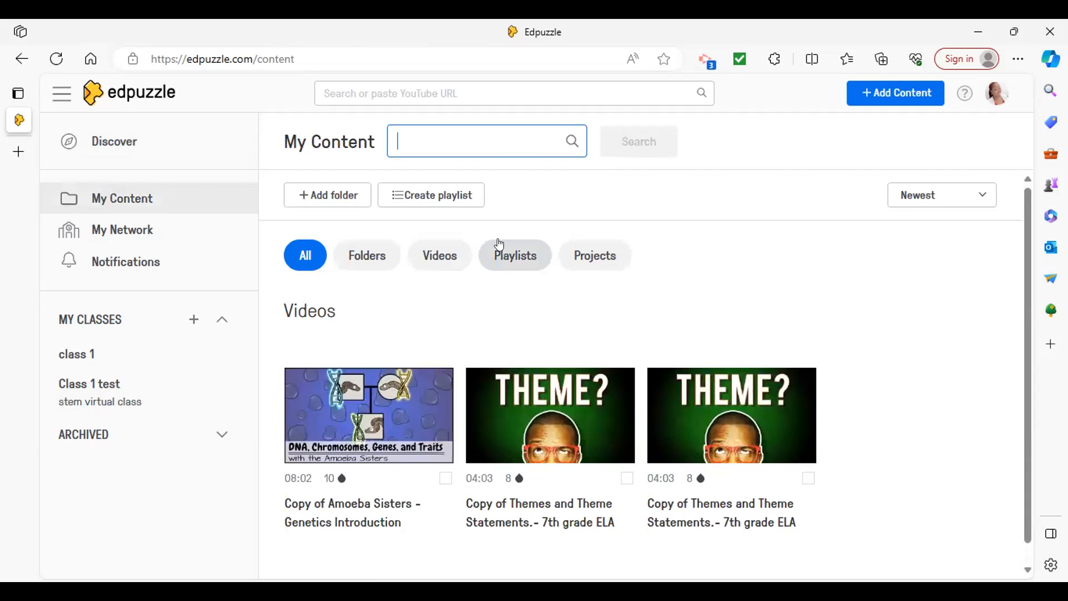
left_click(435, 262)
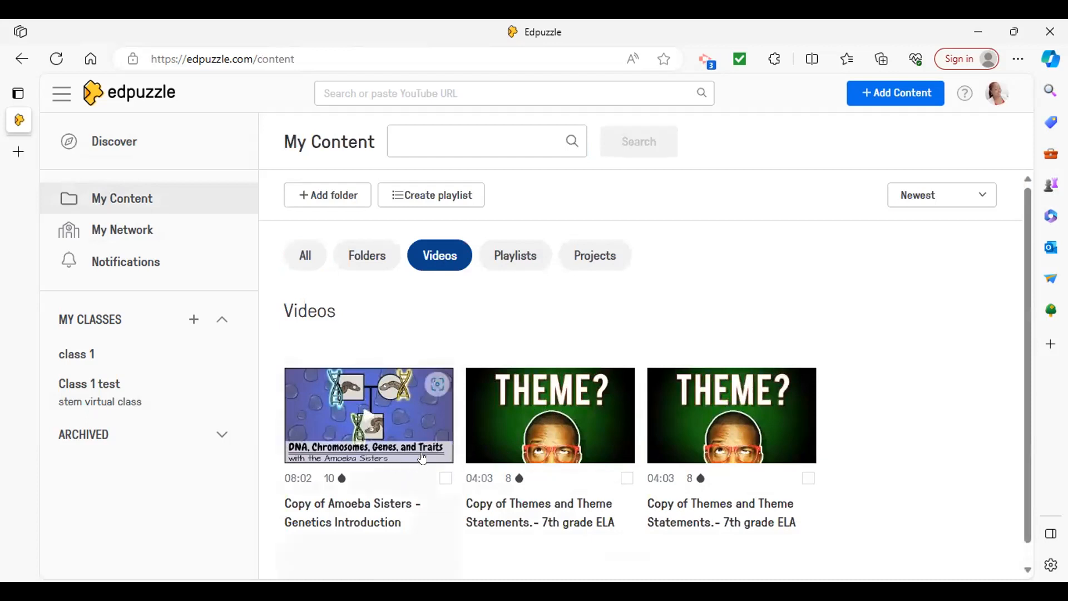
left_click(556, 416)
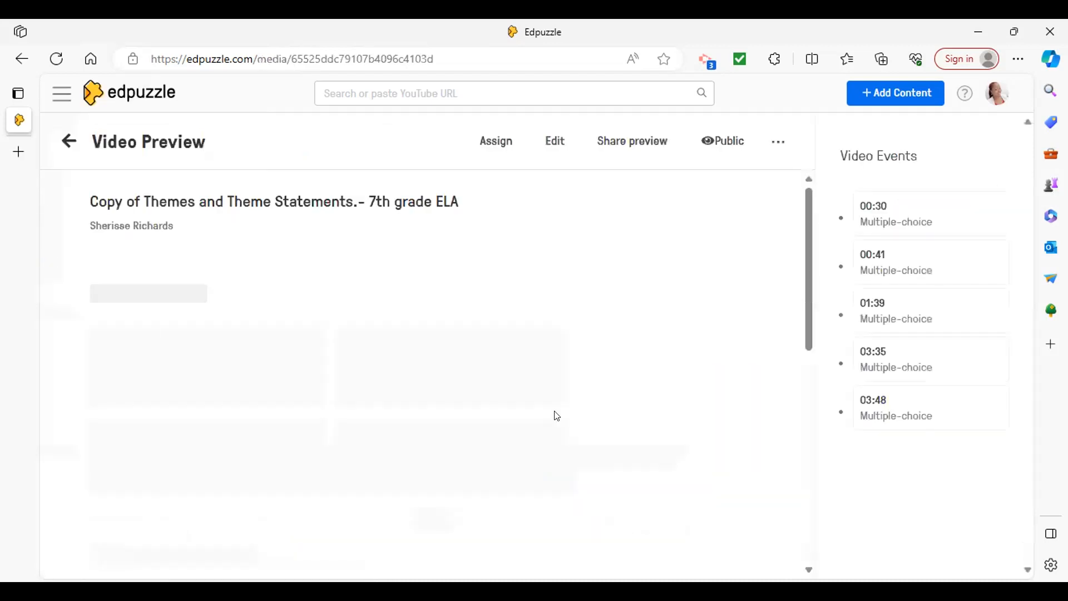
Step: Return to Discover and browse the Community video listings for available lesson topics
left_click(111, 94)
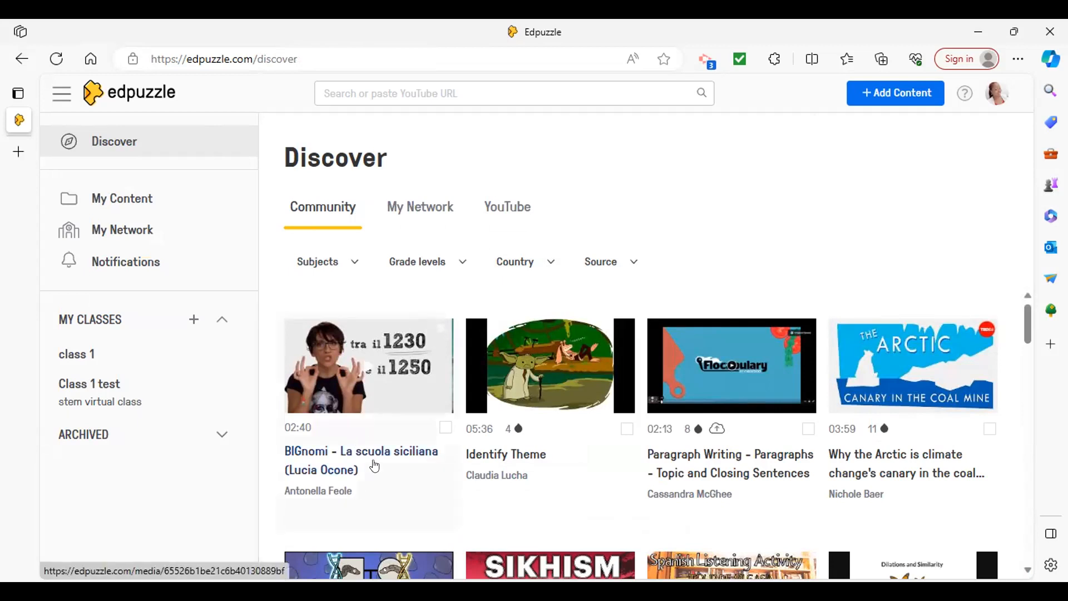
scroll(376, 463, "down", 3)
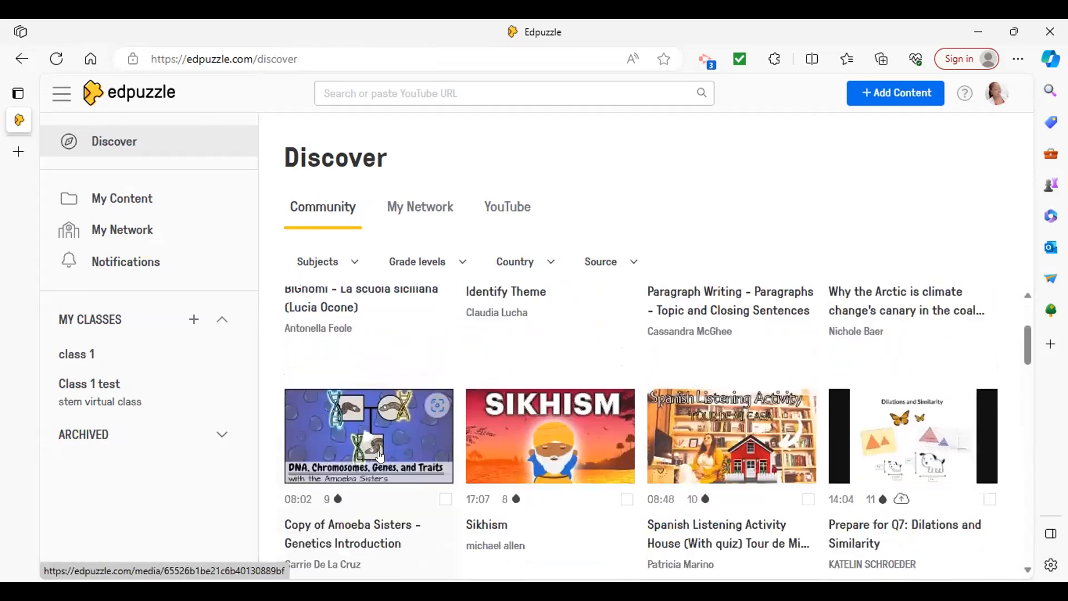
scroll(380, 457, "up", 3)
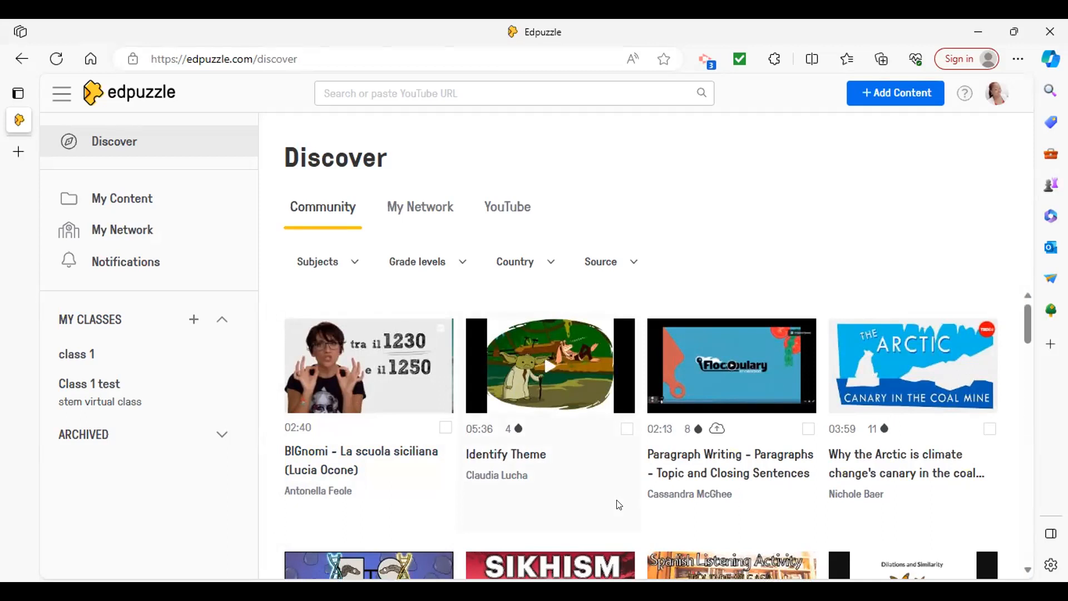
scroll(618, 522, "down", 4)
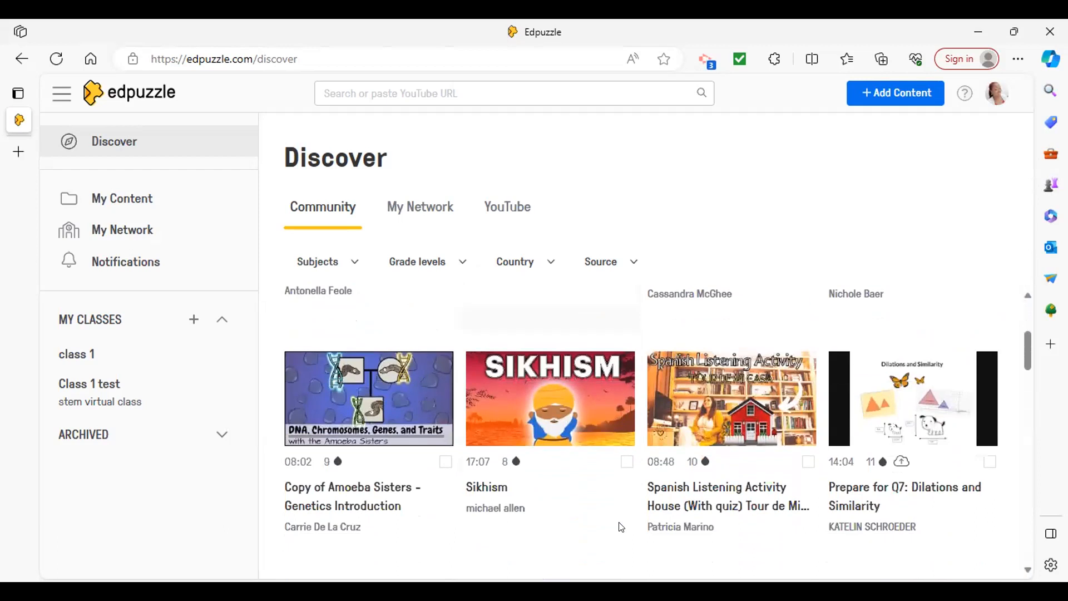
scroll(621, 527, "down", 7)
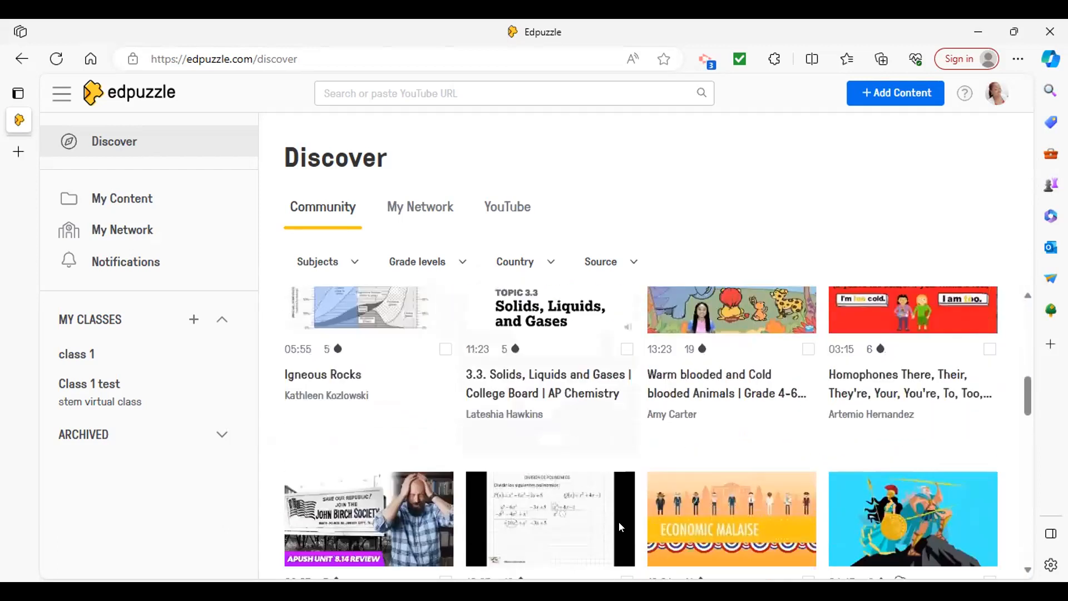
scroll(621, 527, "down", 4)
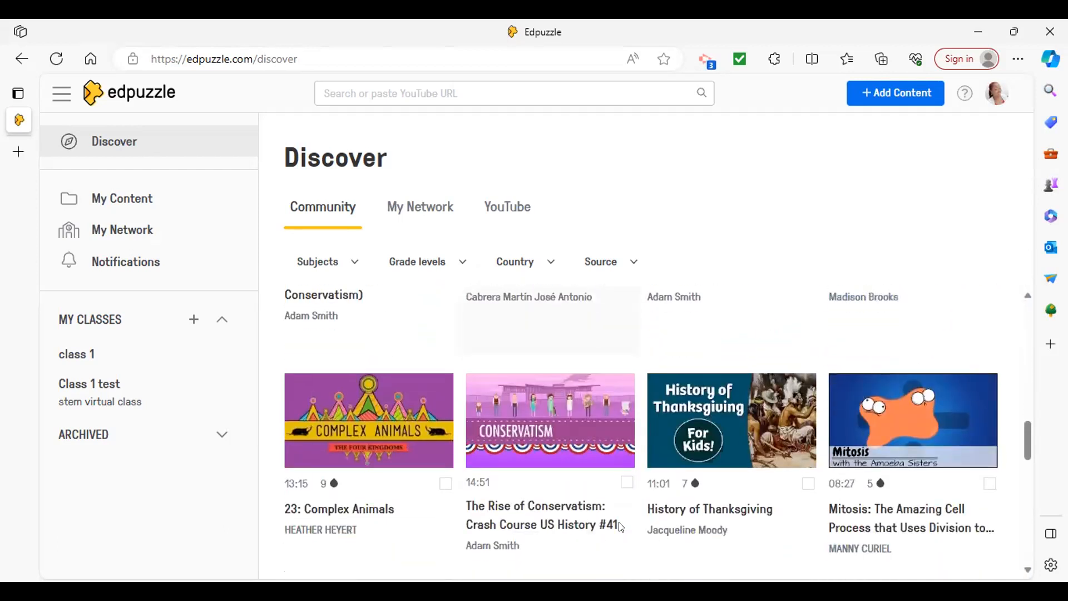
scroll(620, 528, "down", 2)
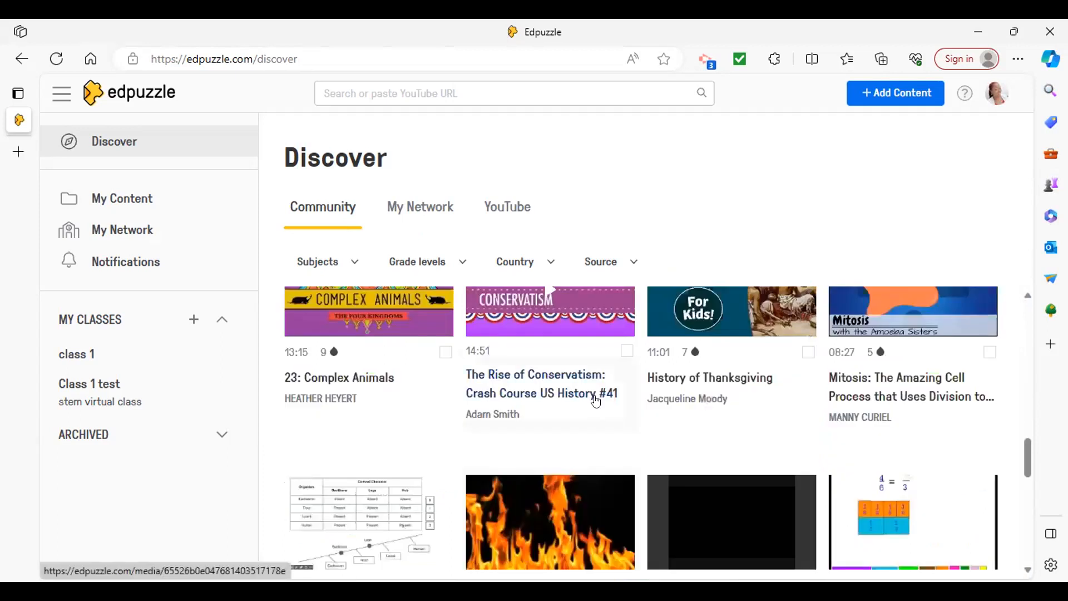
scroll(756, 452, "down", 2)
scroll(756, 453, "up", 10)
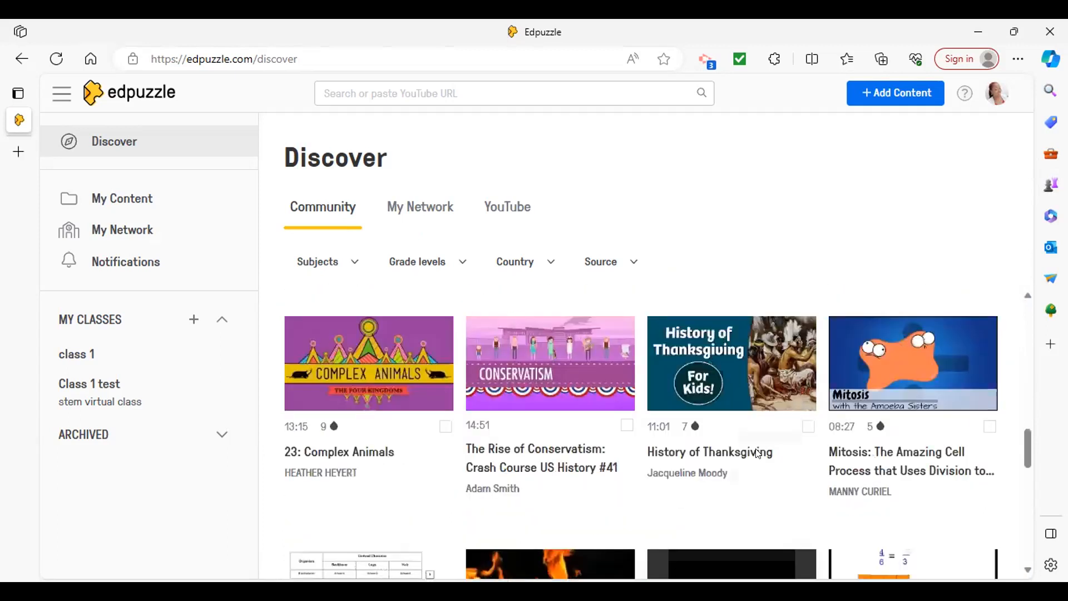
scroll(755, 448, "up", 6)
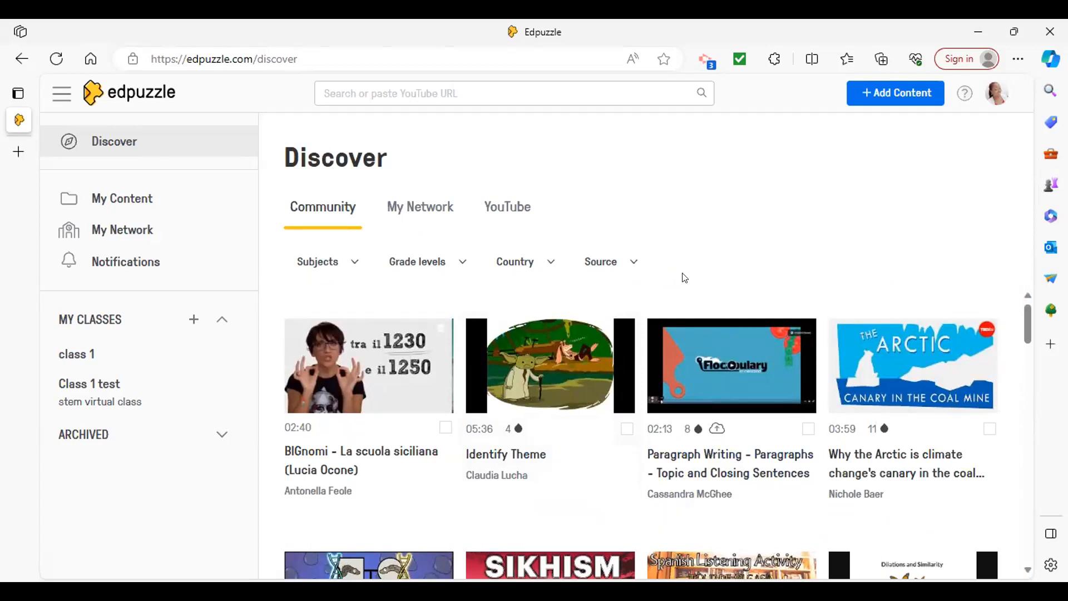
Step: Find "Best Learning Video for Toddlers Learn Colors with Crayon Surprises!" among the YouTube videos and look over its preview and other versions
left_click(489, 211)
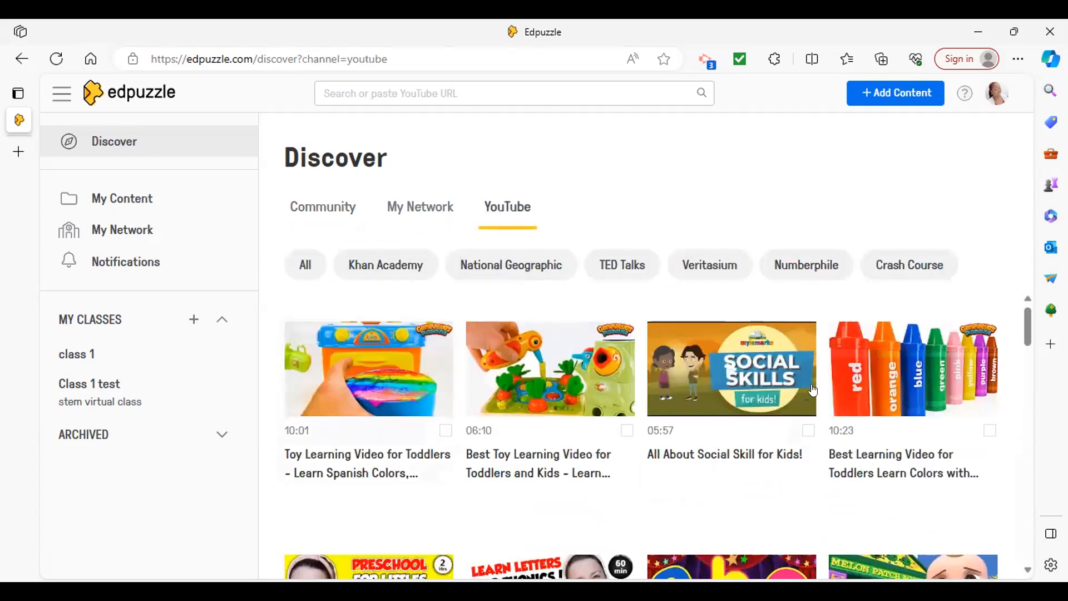
left_click(862, 380)
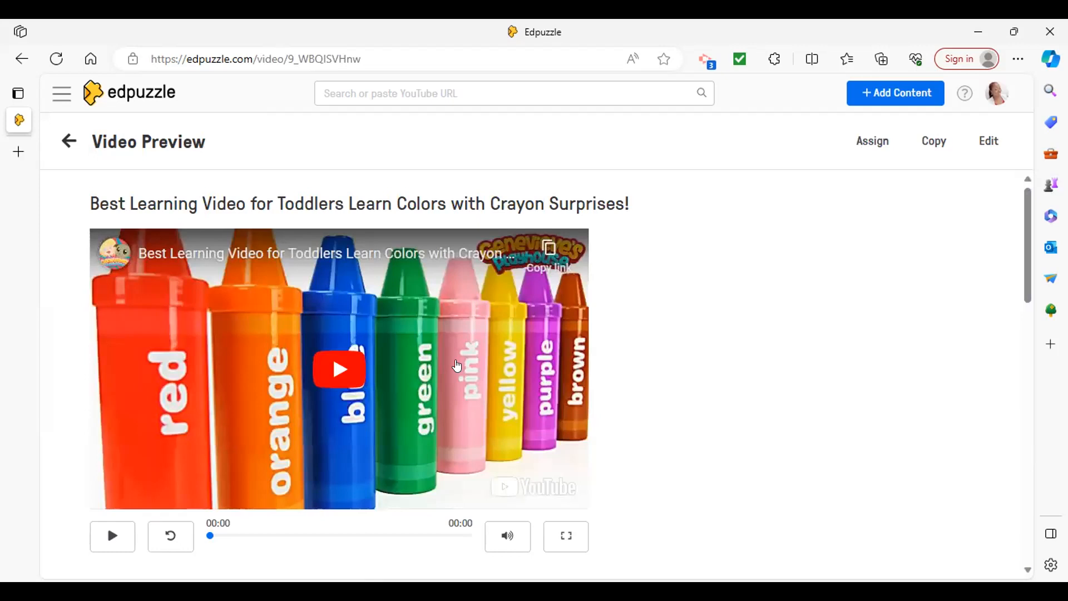
scroll(685, 366, "down", 2)
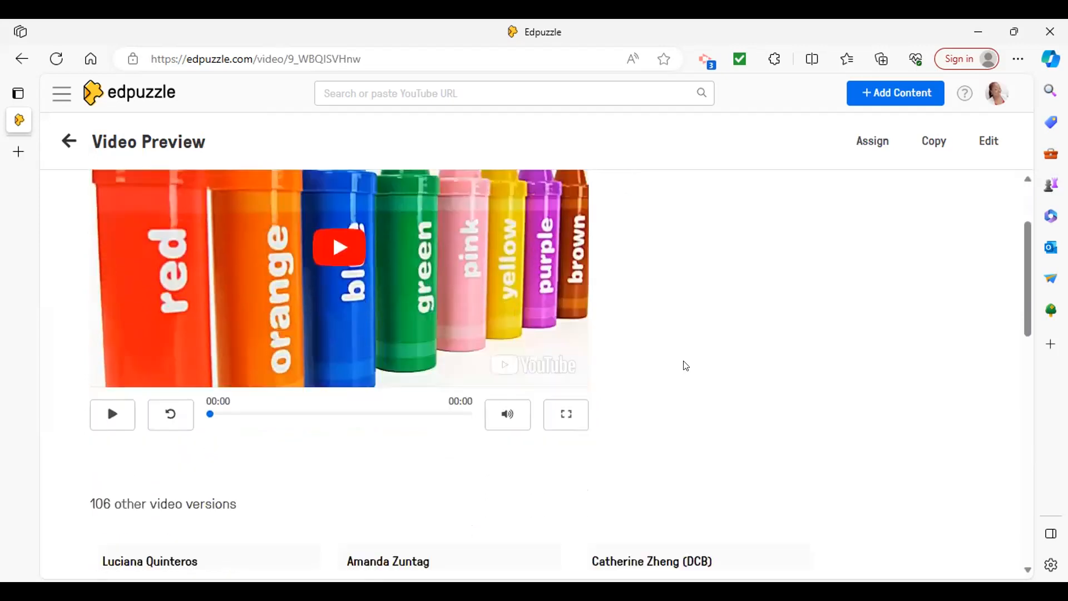
scroll(686, 366, "down", 2)
scroll(684, 365, "up", 5)
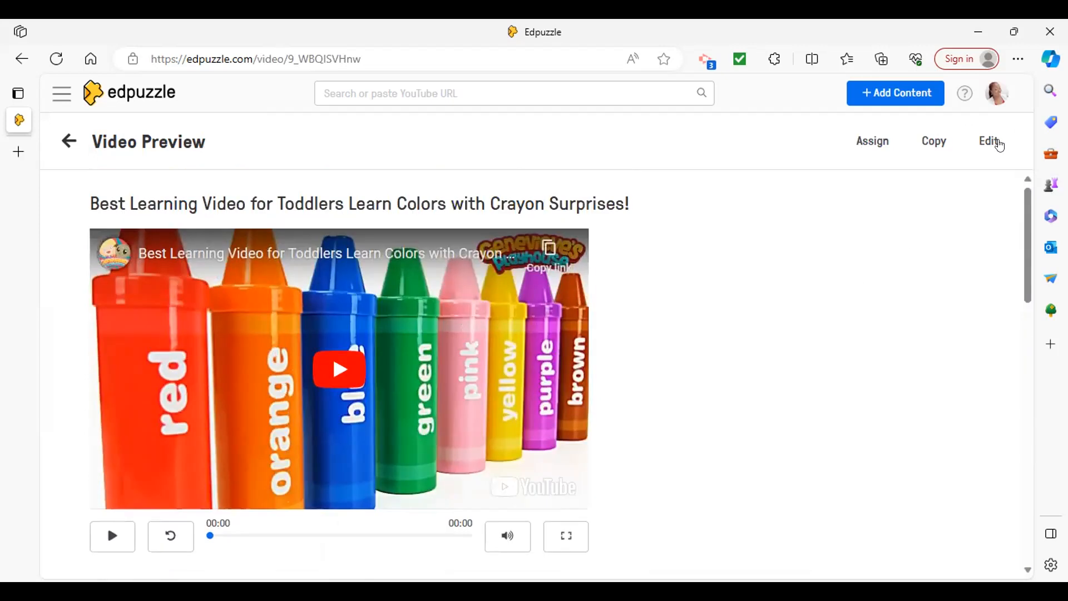
Step: Create an editable version of the crayon colors video and open a blank multiple-choice question form at 00:00
left_click(998, 144)
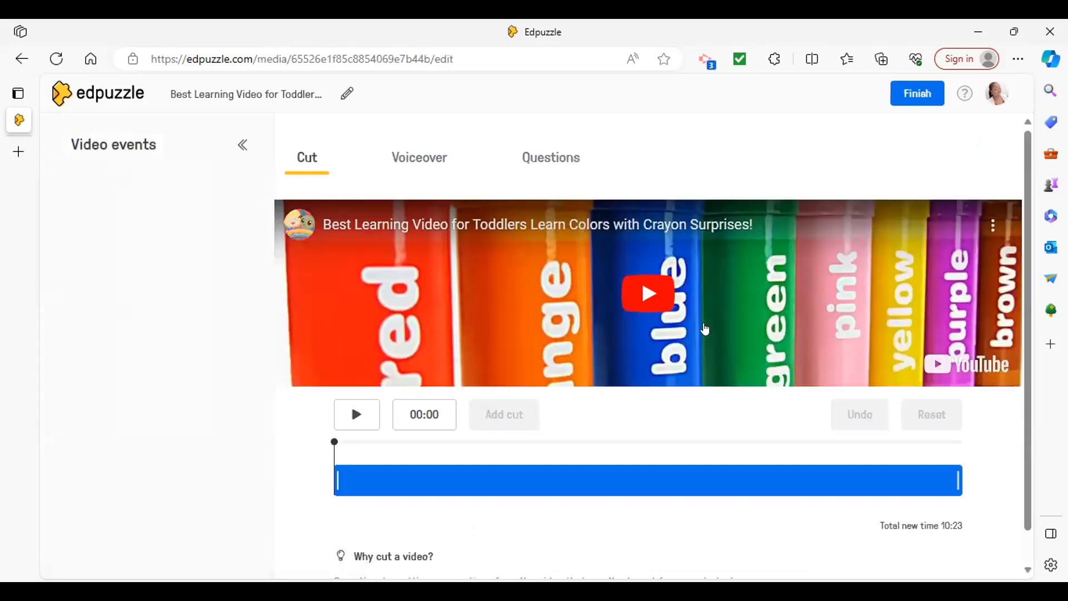
left_click(570, 160)
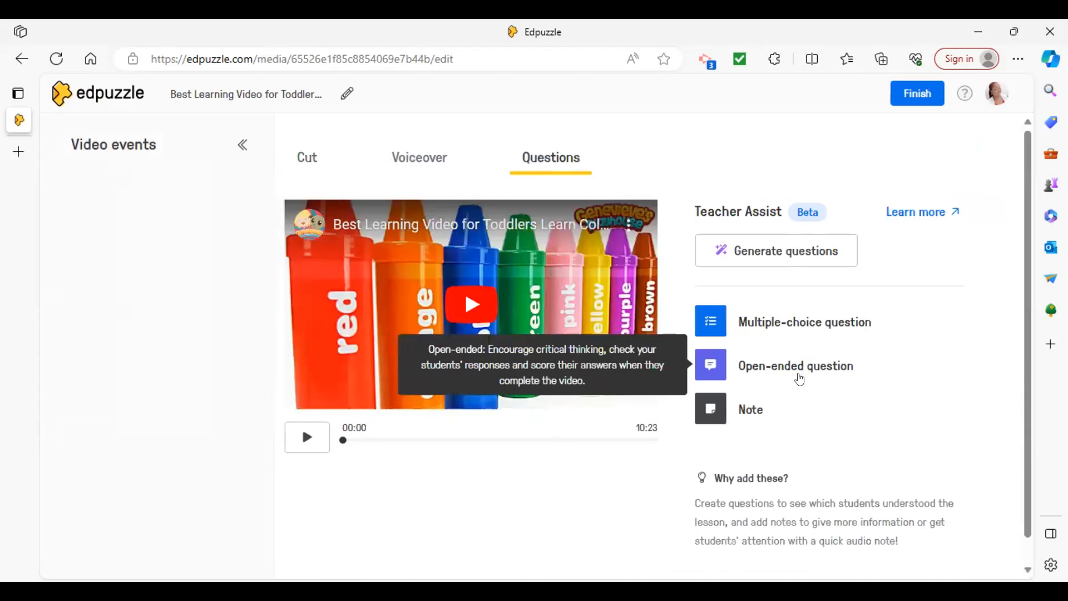
left_click(797, 326)
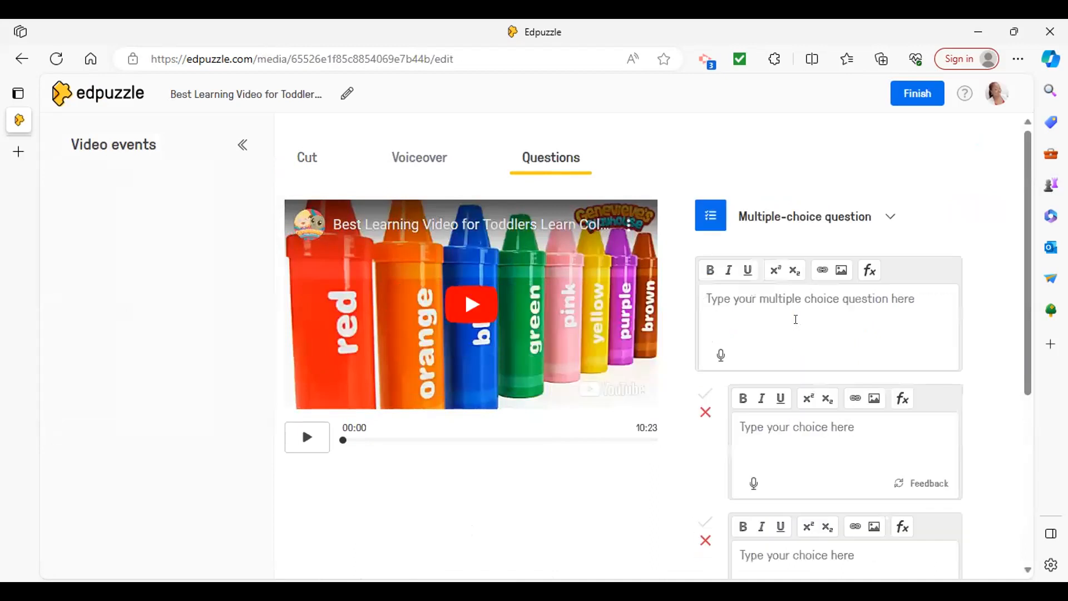
left_click(767, 437)
left_click(705, 393)
Step: Switch the question type to open-ended, save the question "are primary colours....." at 00:00, and finish editing the video
left_click(885, 218)
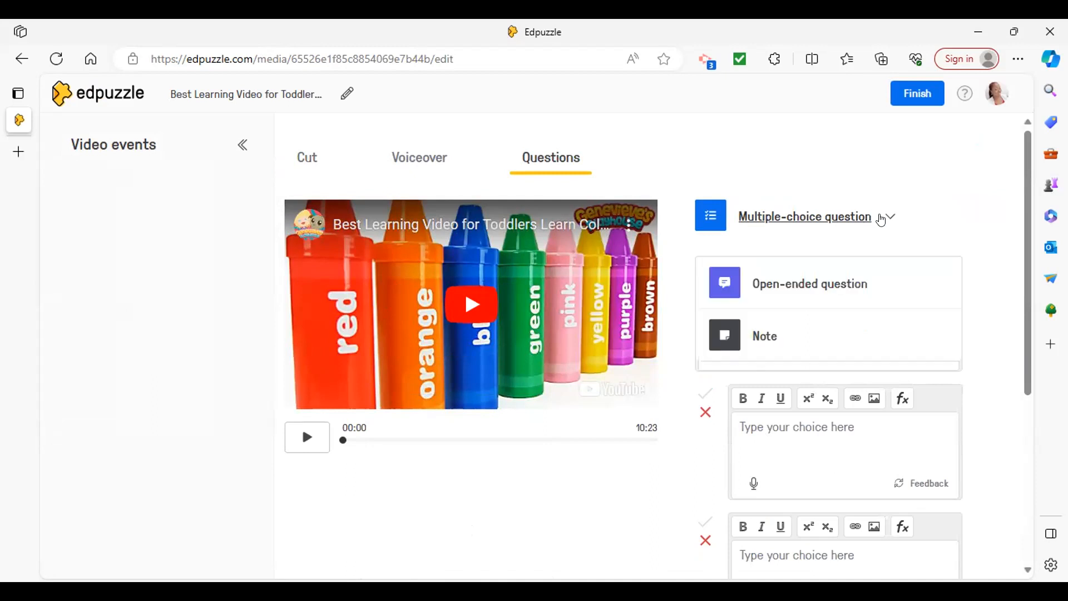
left_click(825, 280)
left_click(744, 307)
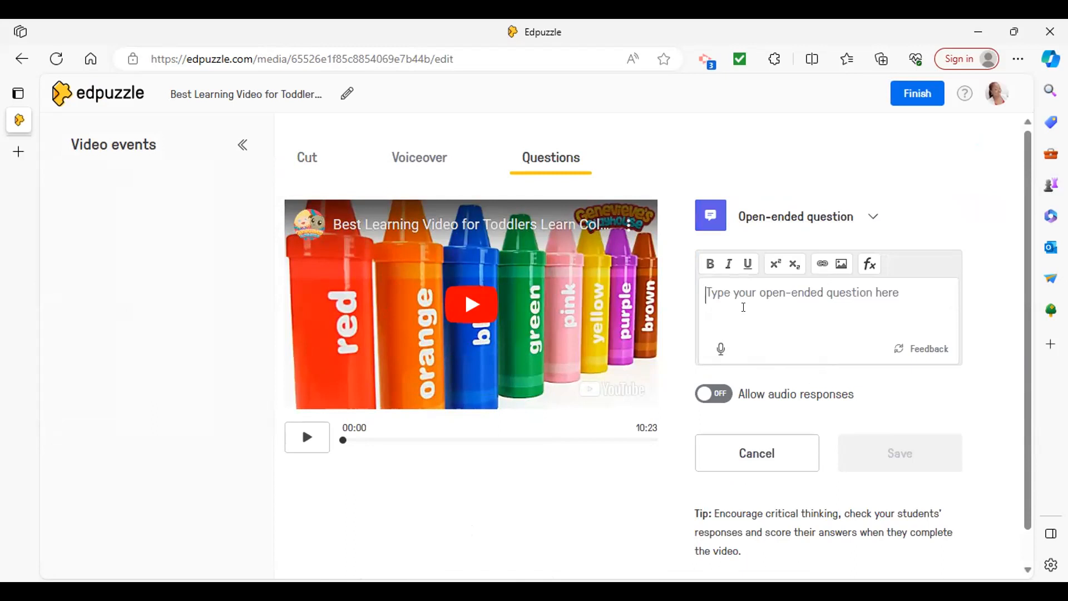
type("are ")
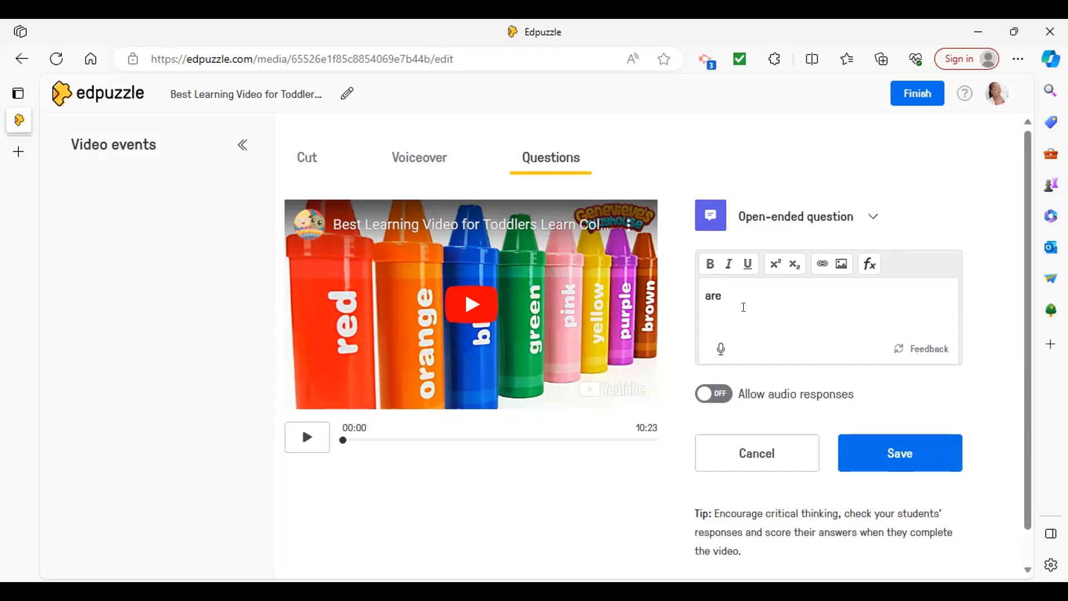
type("primary colours.....")
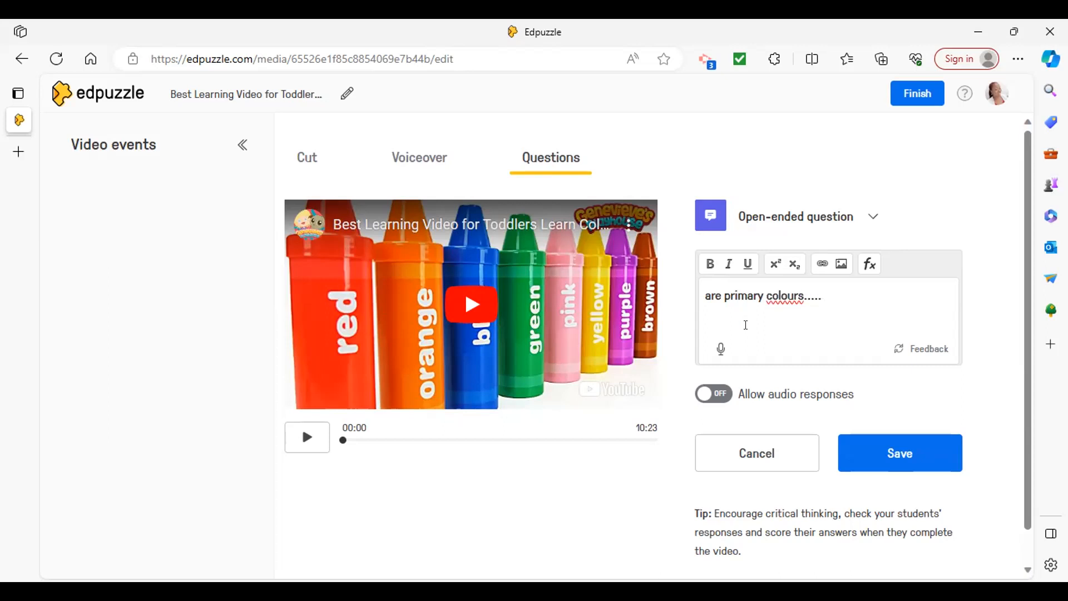
scroll(798, 501, "down", 1)
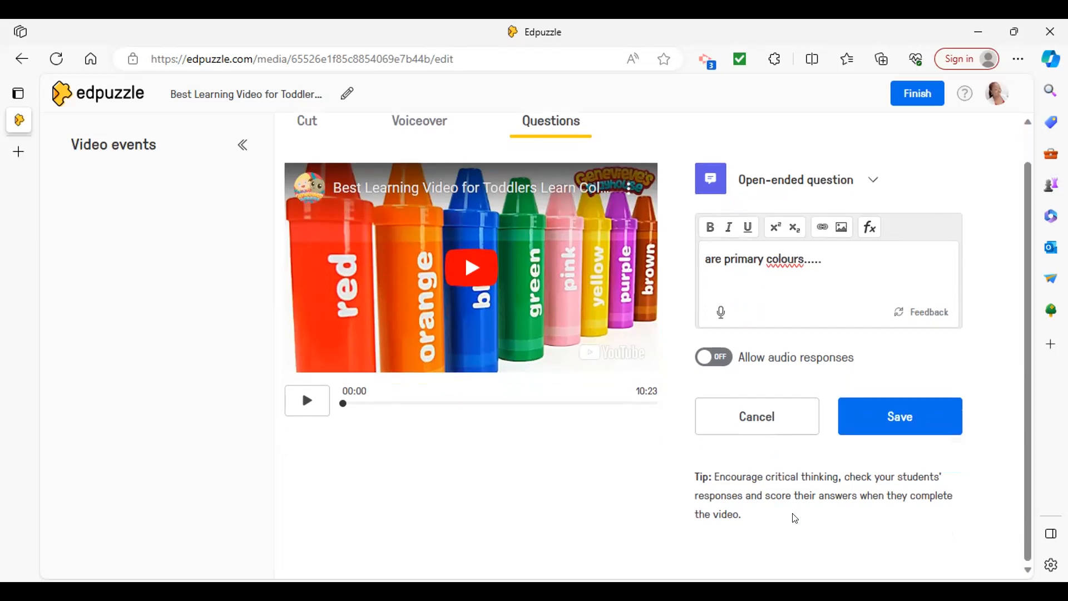
left_click(870, 418)
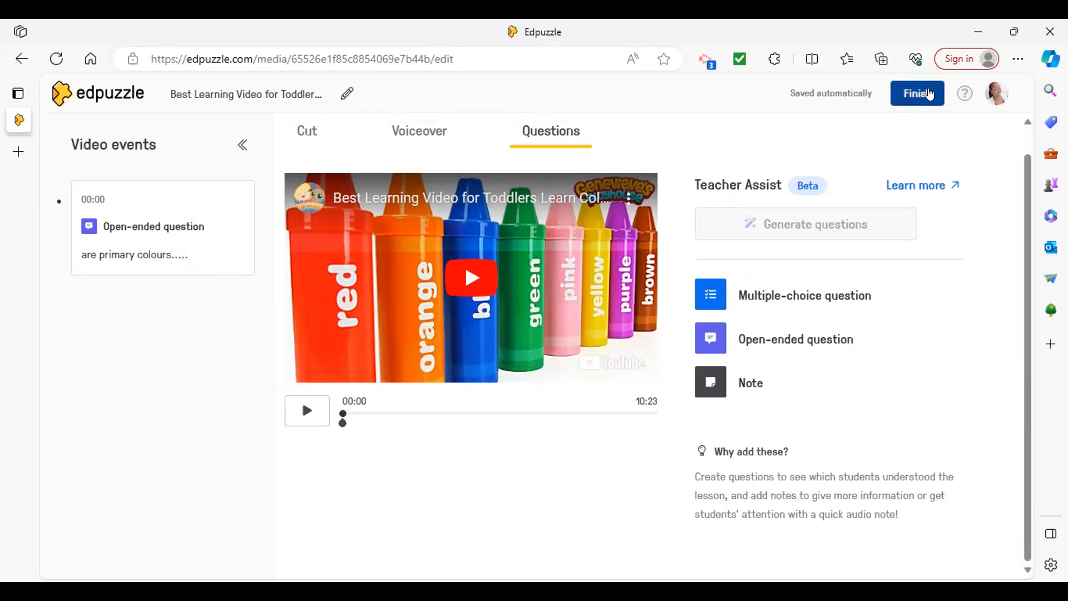
left_click(923, 94)
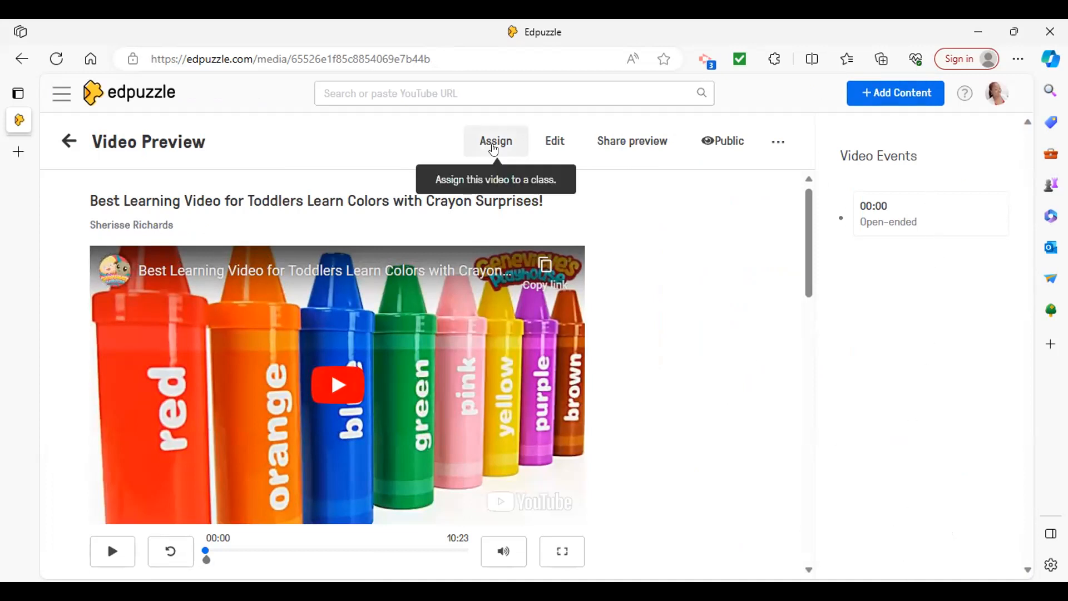
Step: Start assigning the crayon colors video and choose only Class 1 test as the receiving class
left_click(493, 149)
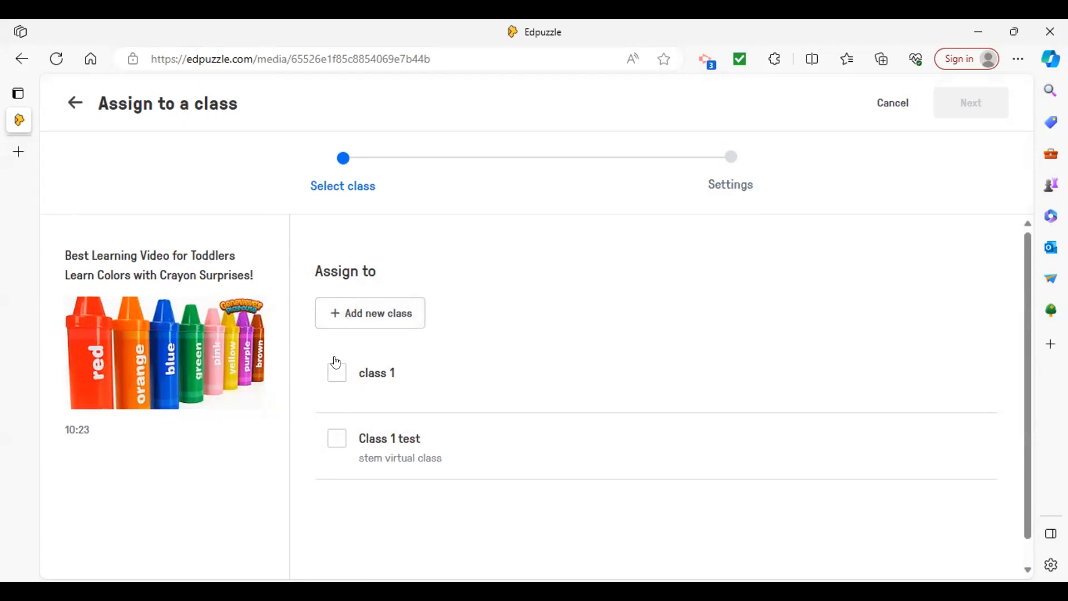
left_click(340, 376)
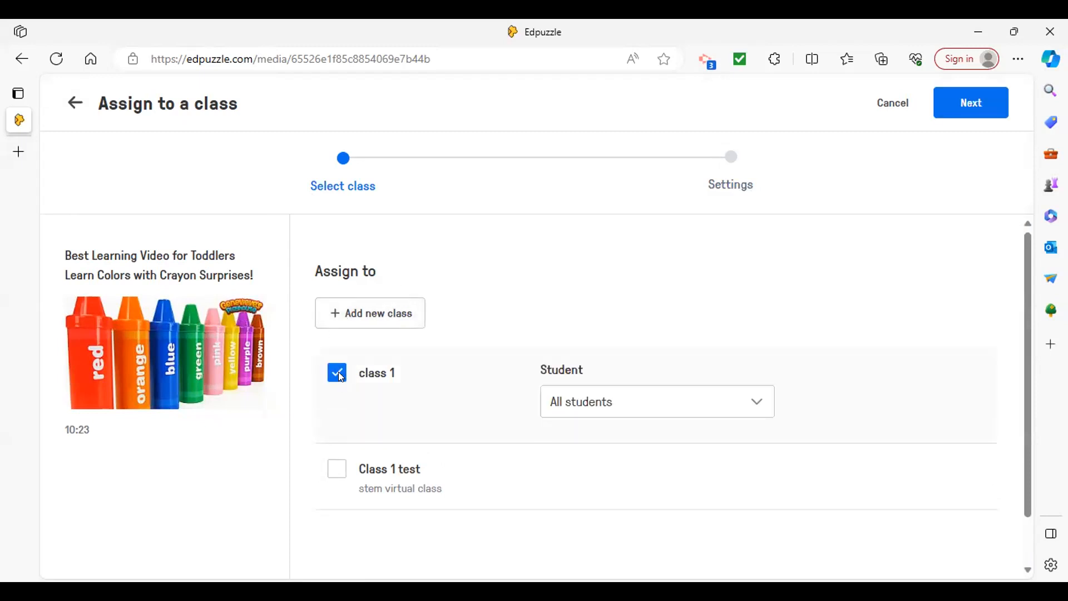
left_click(338, 371)
left_click(337, 440)
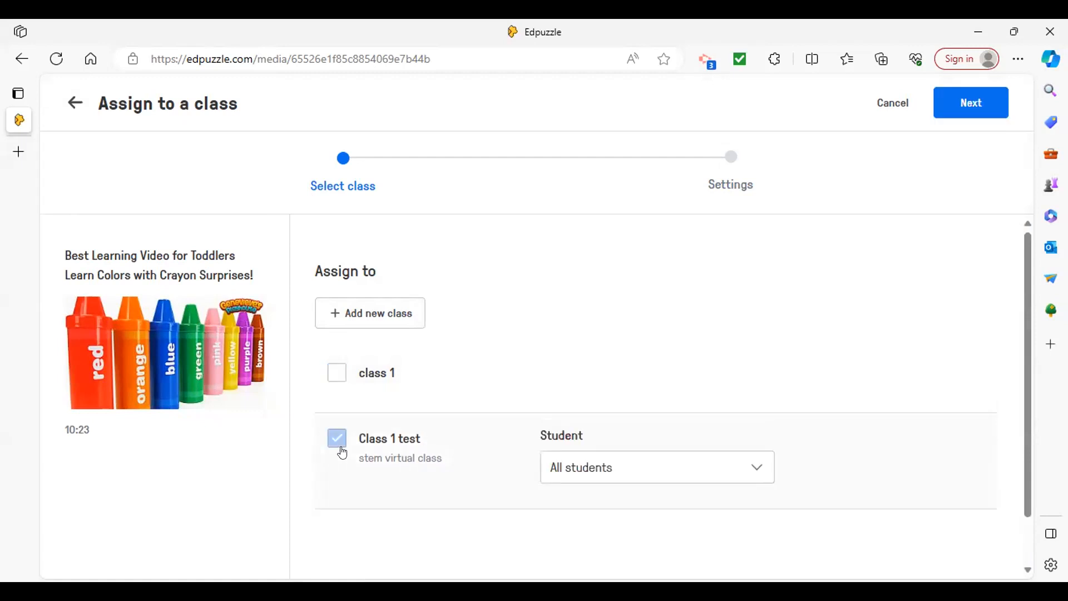
Step: Look over the options for adding a new class or connecting an LMS class, leaving without adding one
left_click(389, 313)
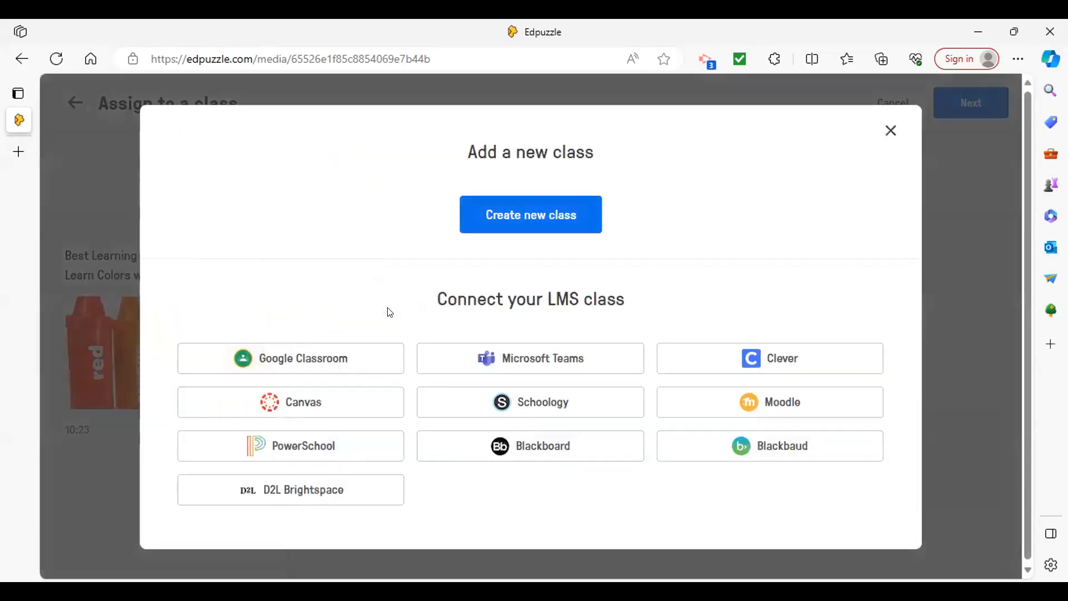
left_click(891, 131)
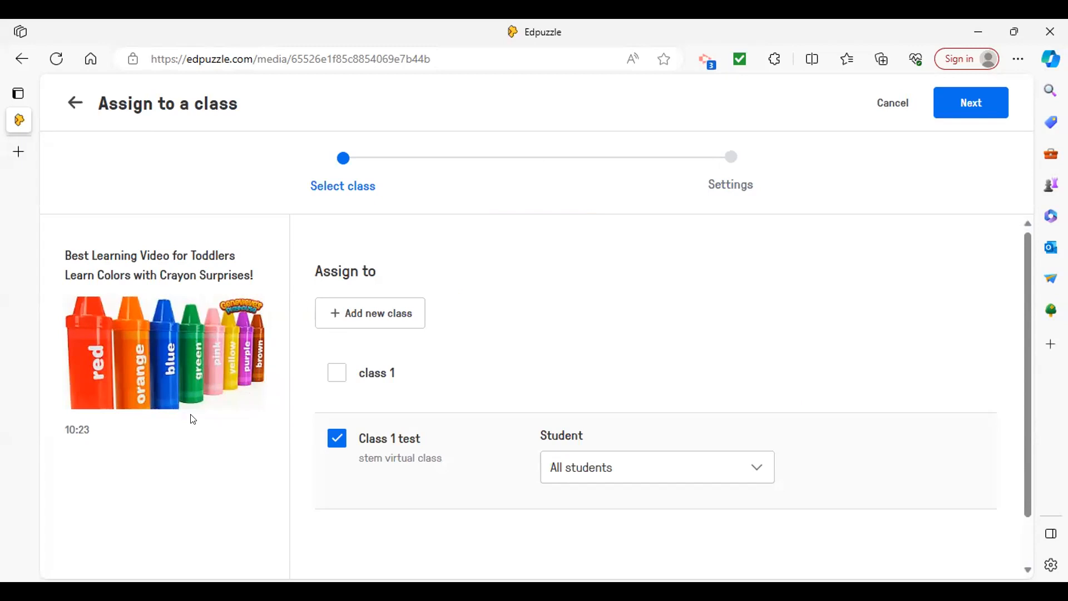
left_click(416, 320)
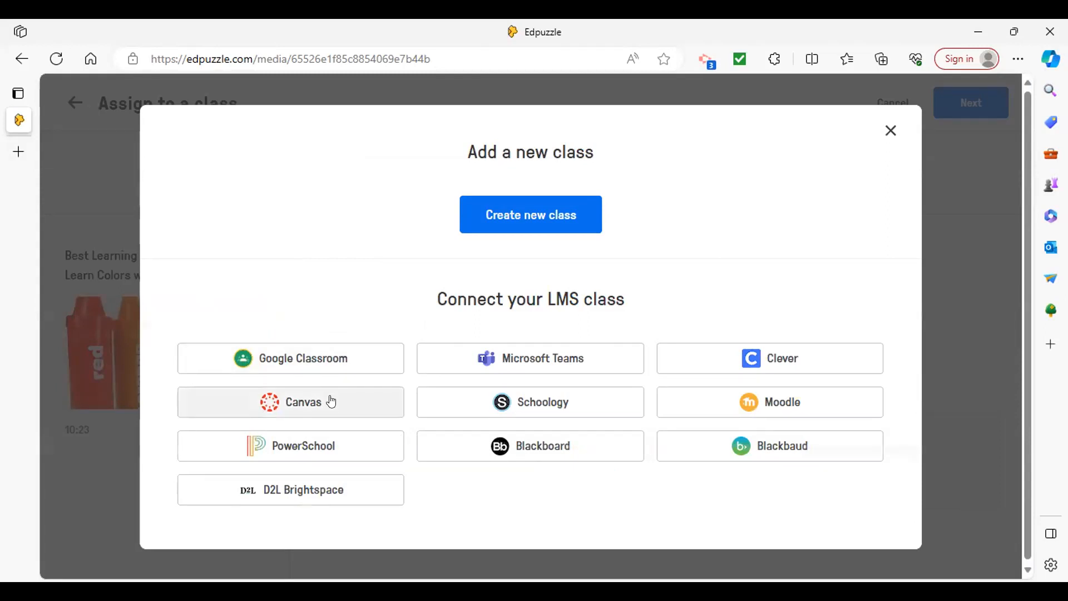
left_click(884, 136)
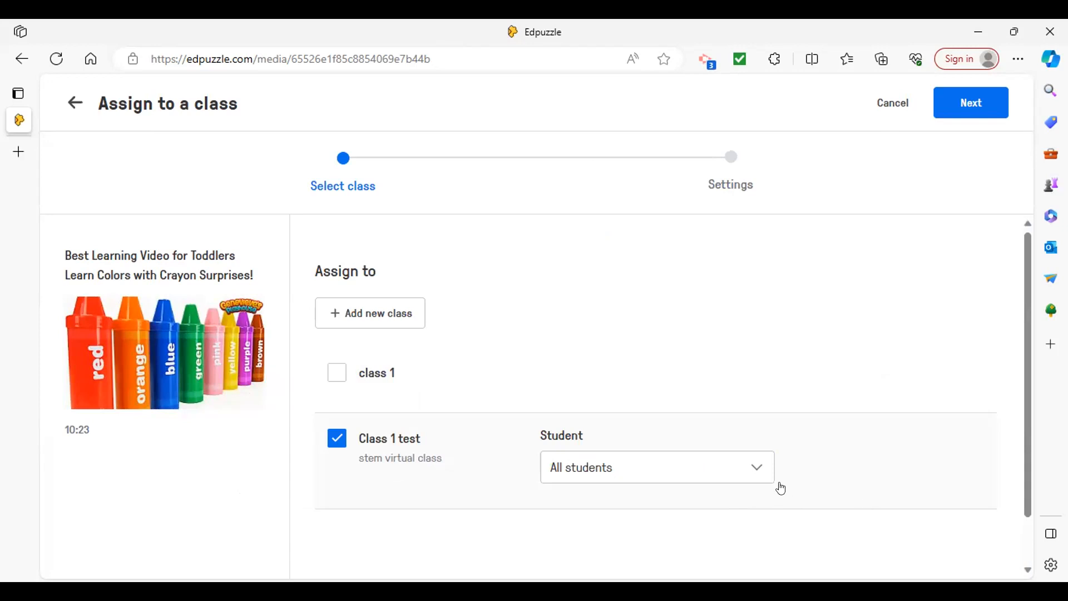
Step: Save All students as the recipients in Class 1 test and continue to the assignment settings
left_click(761, 476)
scroll(859, 431, "down", 1)
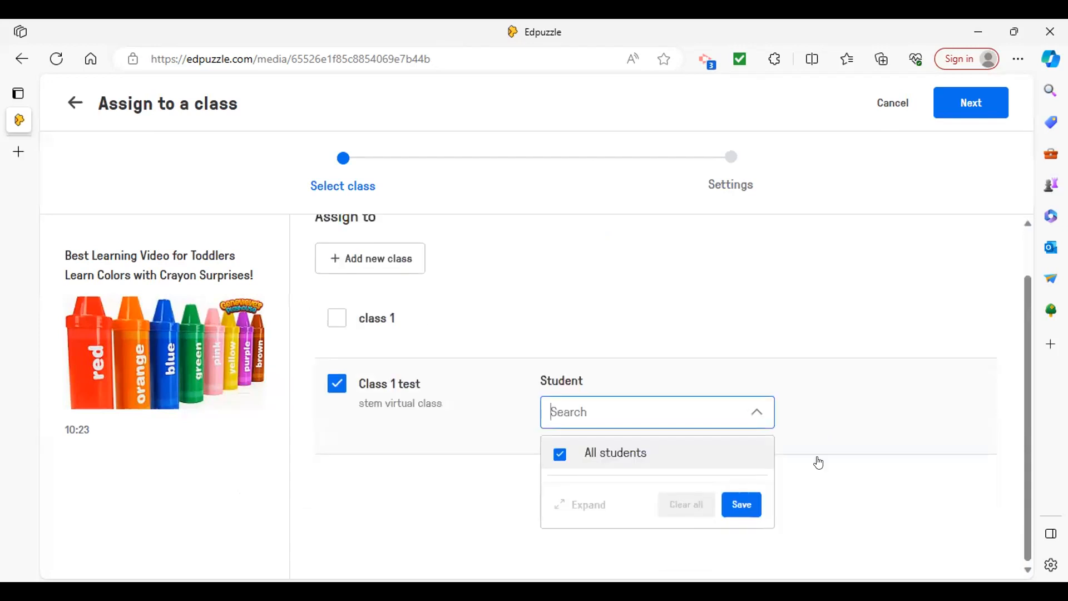
left_click(741, 504)
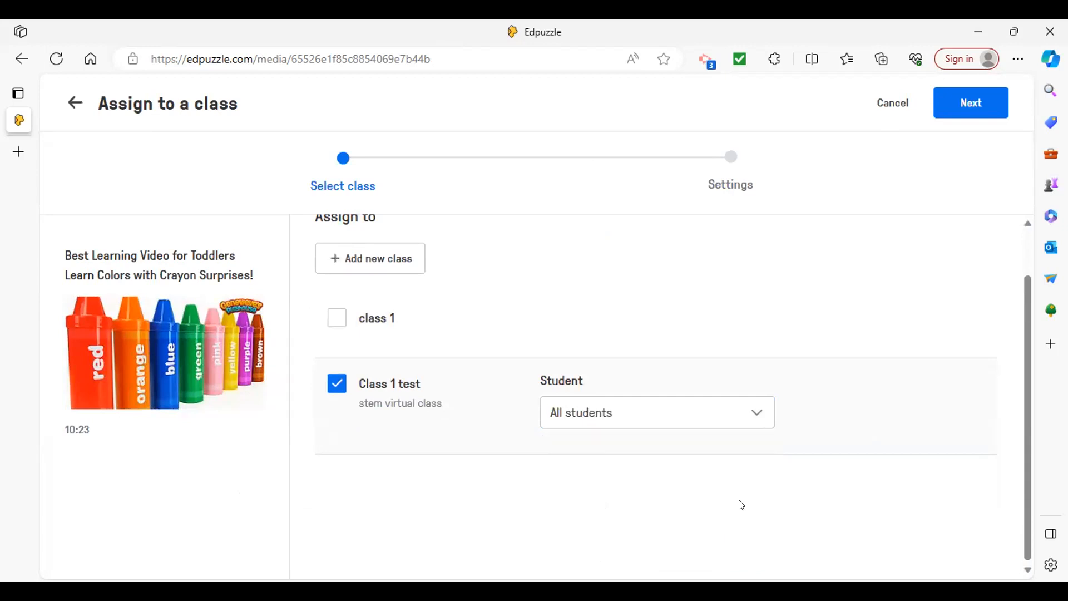
left_click(976, 113)
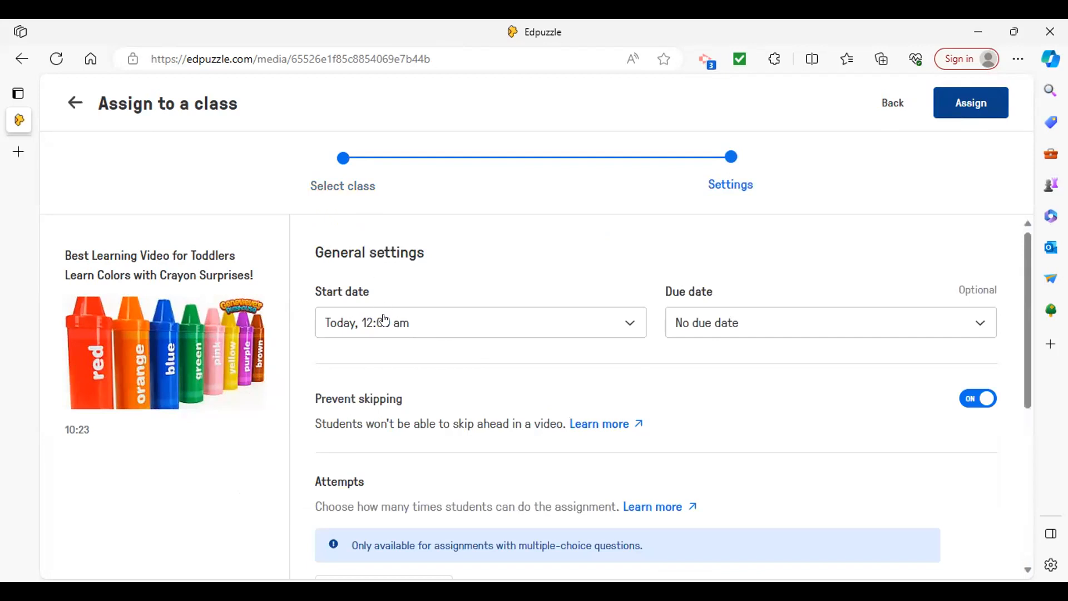
Step: Check the start date calendar and set the assignment's due date to November 20, 2023
left_click(623, 325)
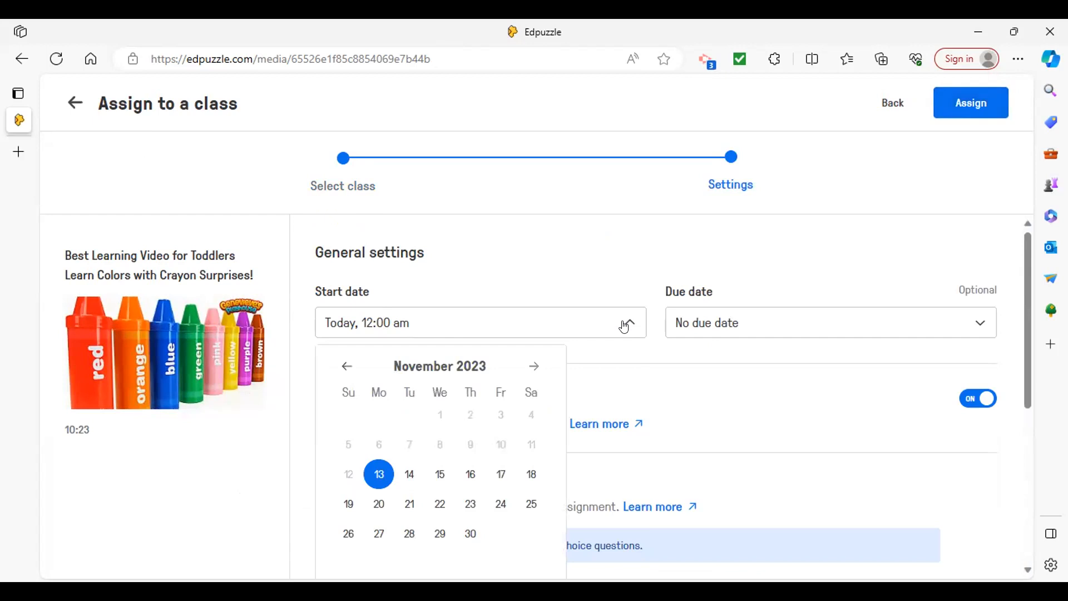
left_click(974, 326)
left_click(976, 325)
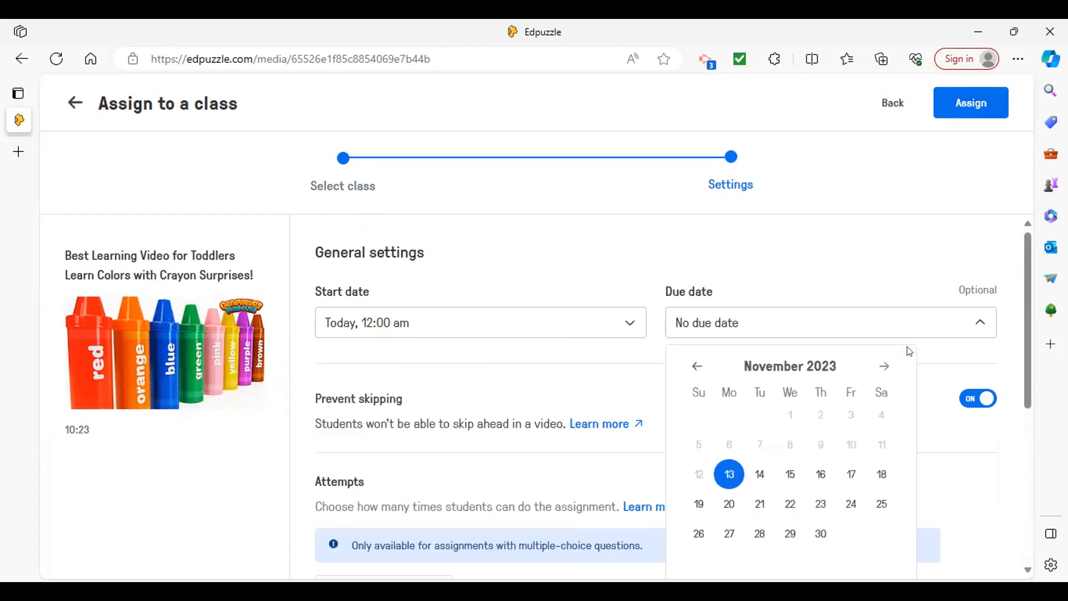
left_click(734, 505)
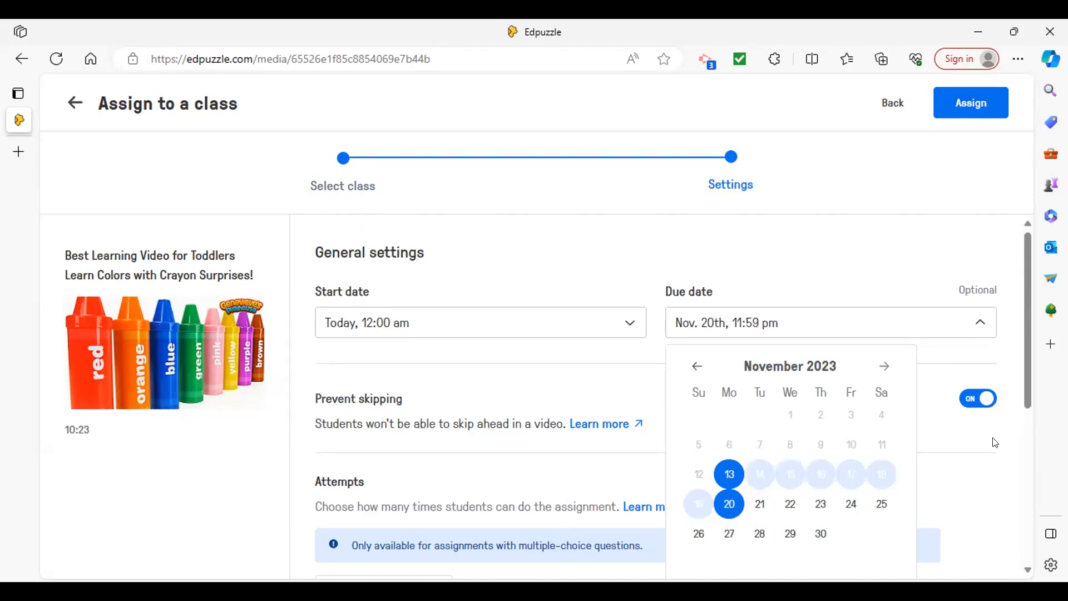
left_click(645, 437)
Step: Review the skipping, attempts and closed caption settings, and assign the video to the class
scroll(506, 461, "down", 1)
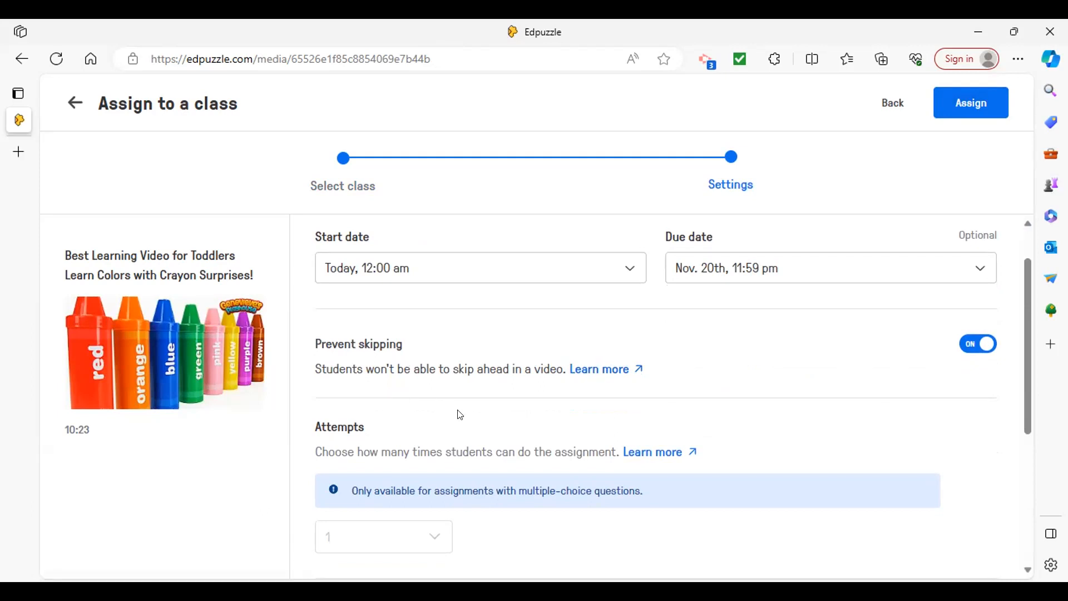
scroll(488, 437, "down", 5)
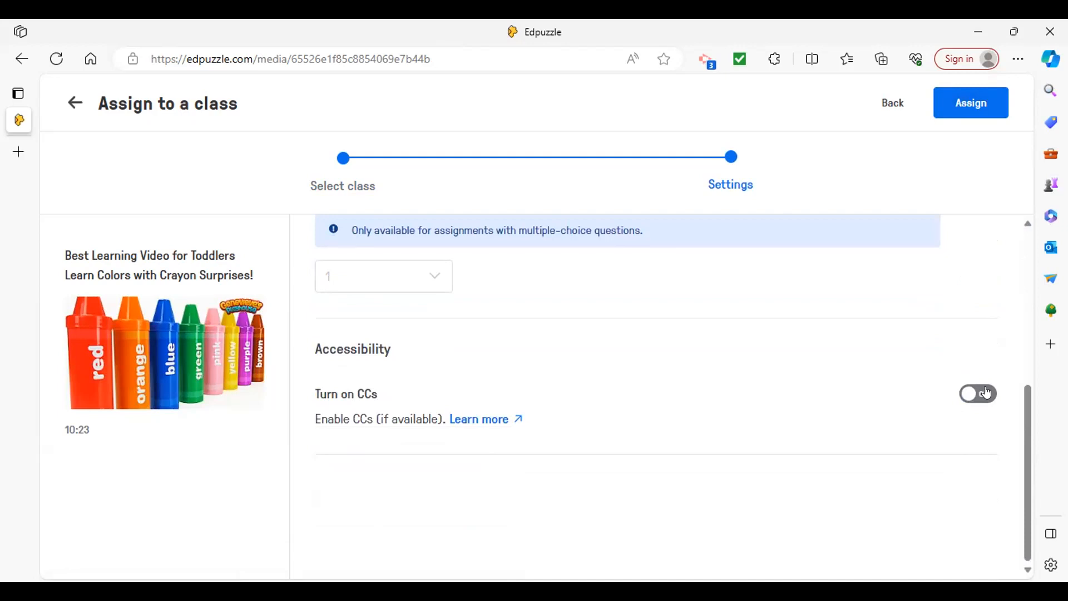
scroll(956, 435, "up", 5)
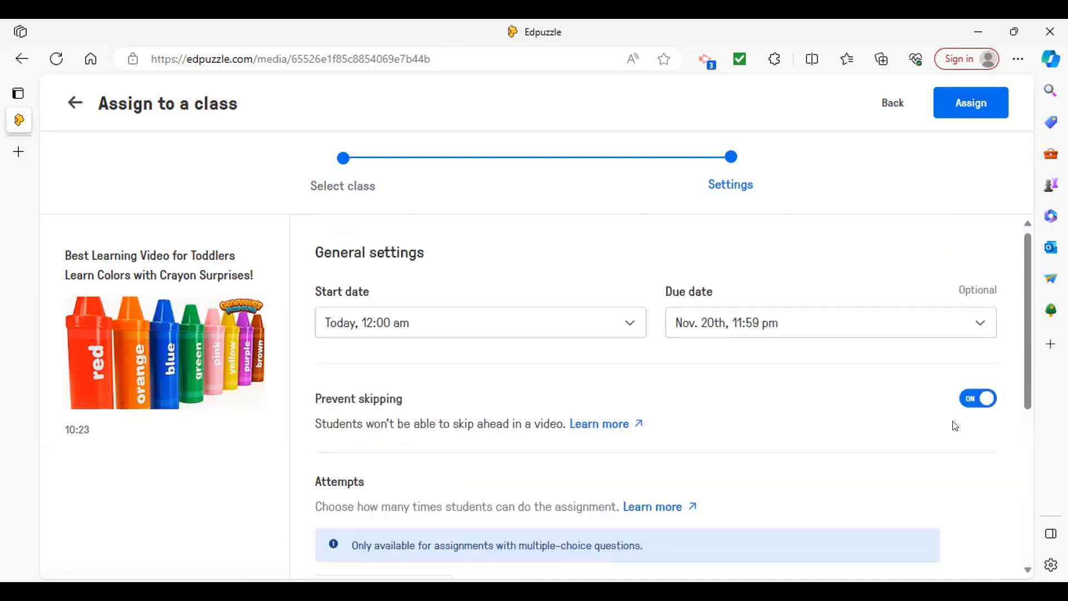
left_click(969, 117)
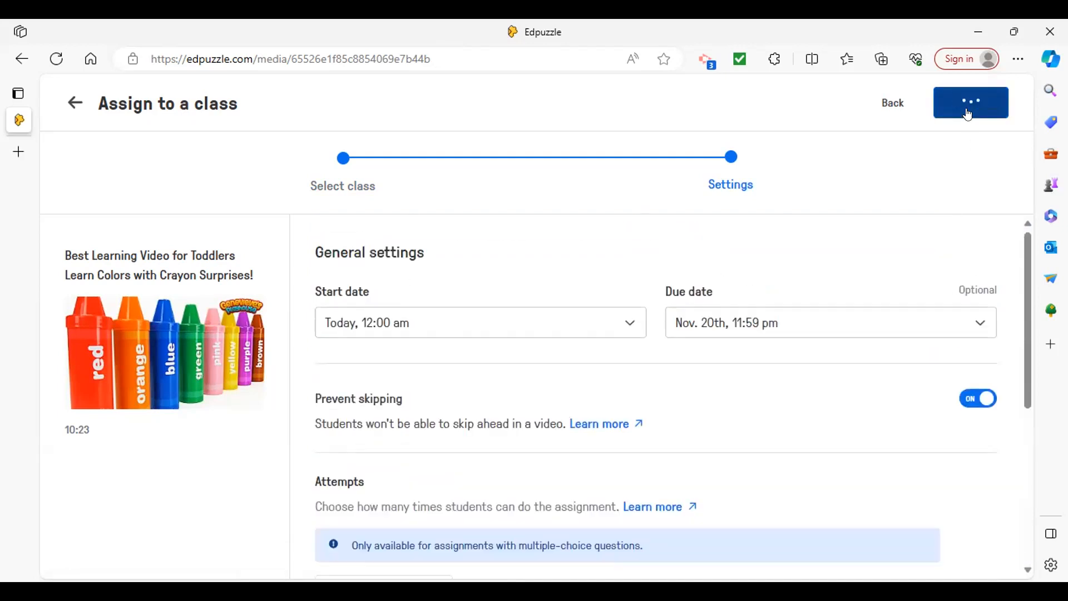